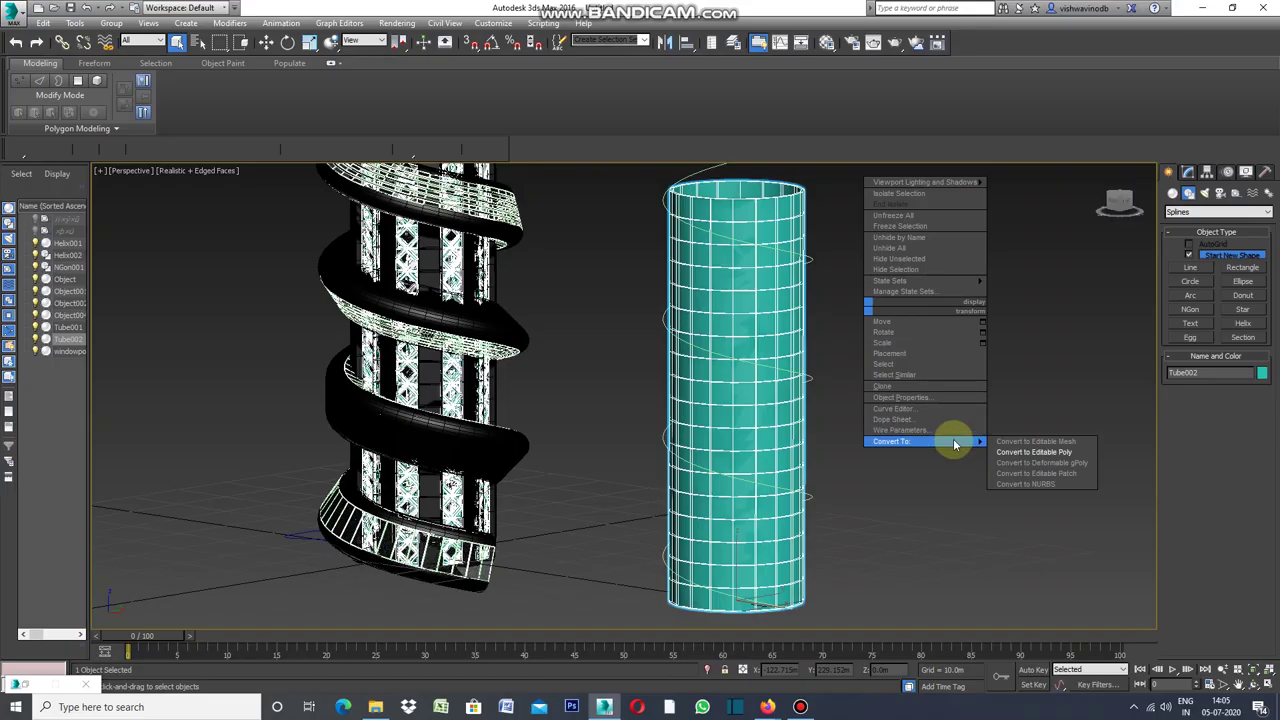
# - Convert the teal cylinder Tube002 to an Editable Poly and show its modifier stack
pyautogui.click(1014, 449)
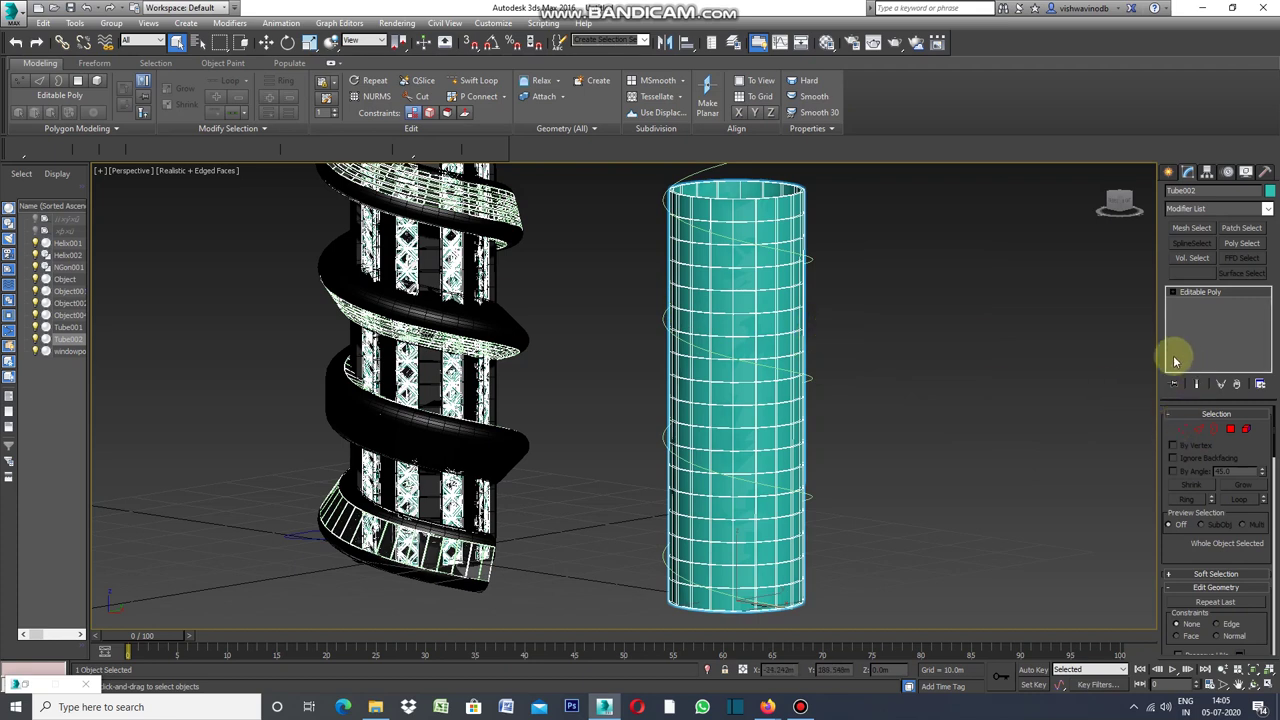
pyautogui.click(1169, 172)
pyautogui.click(1188, 172)
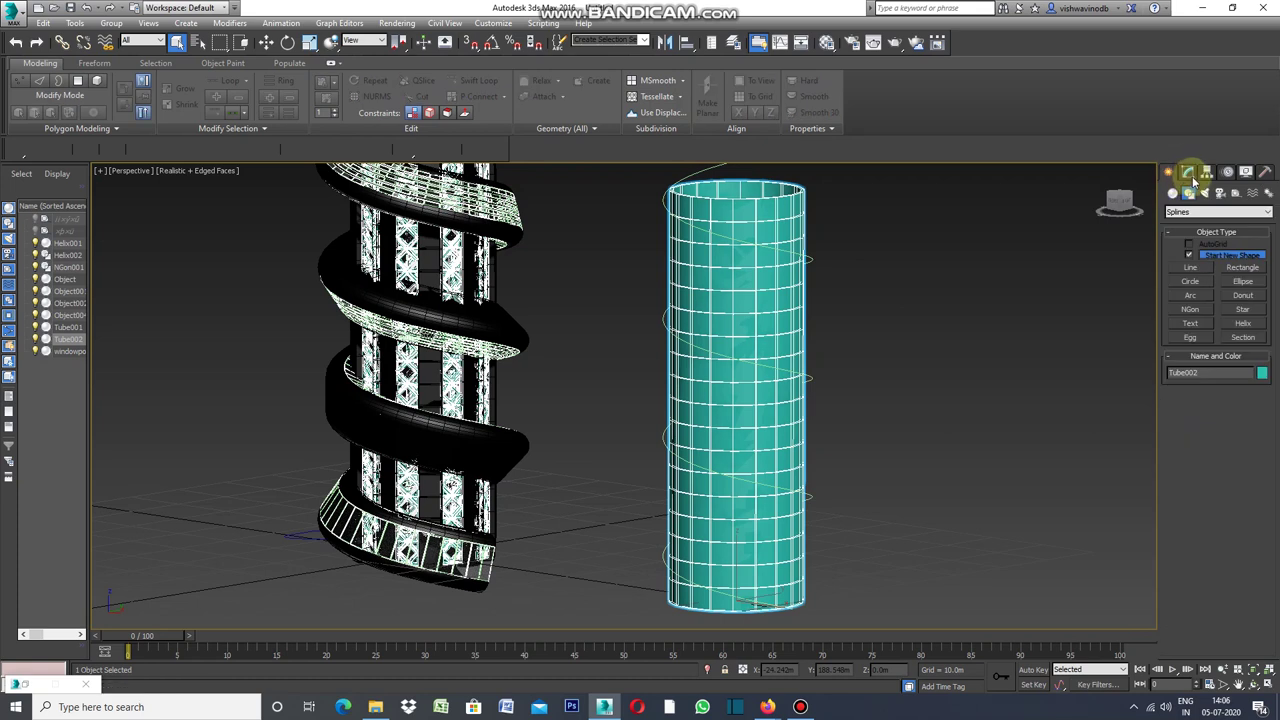
# - Add a Twist modifier to Tube002, raising its angle through 10, 45 and 60 degrees
pyautogui.click(1267, 208)
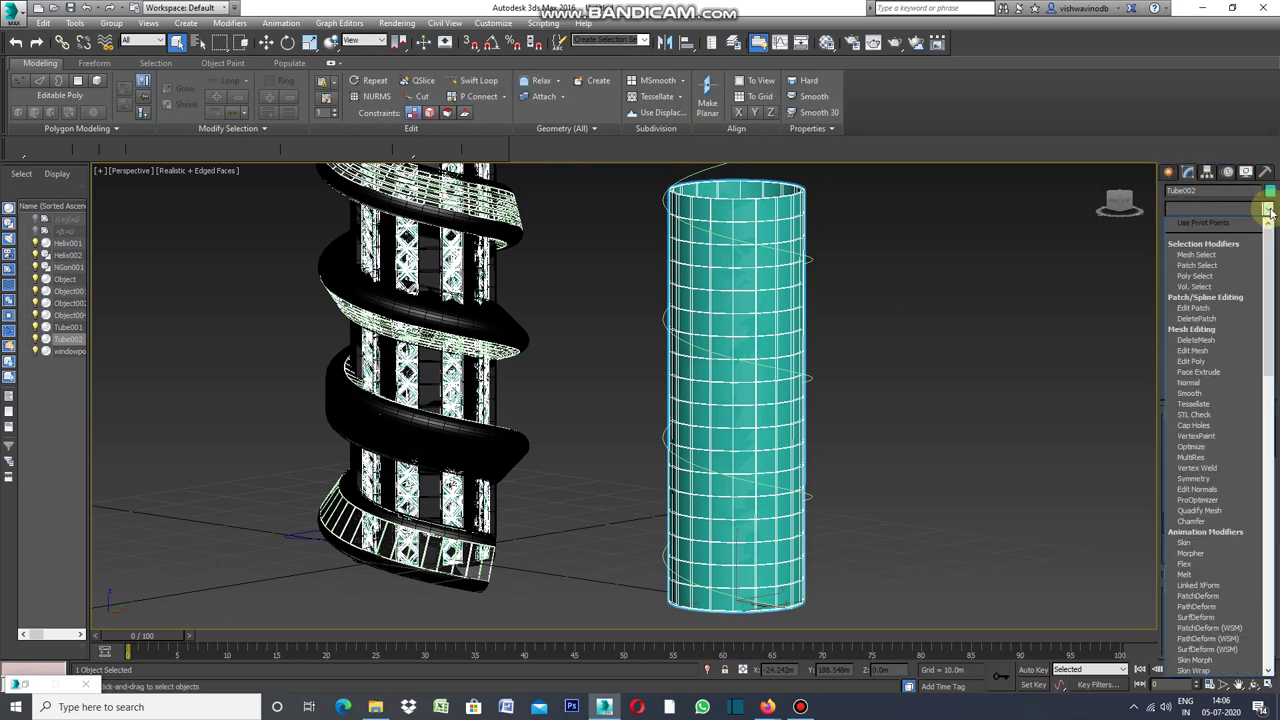
pyautogui.moveTo(1268, 250); pyautogui.dragTo(1272, 446)
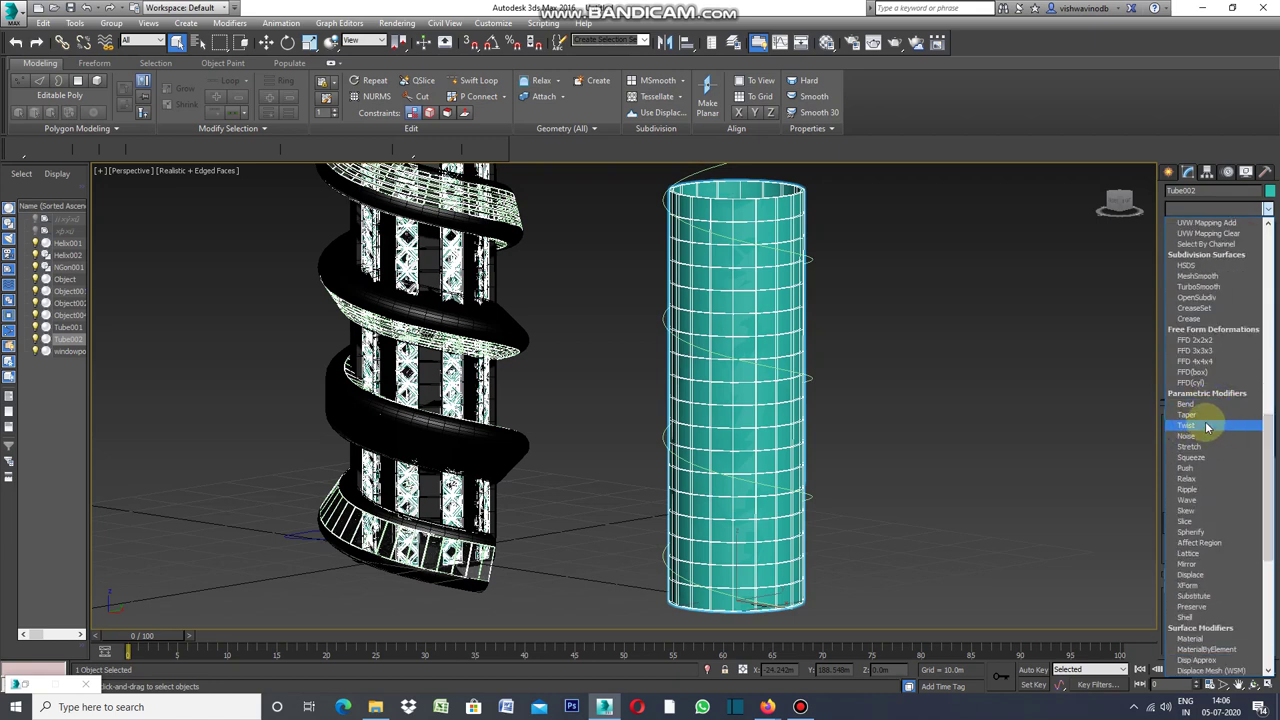
pyautogui.click(1207, 427)
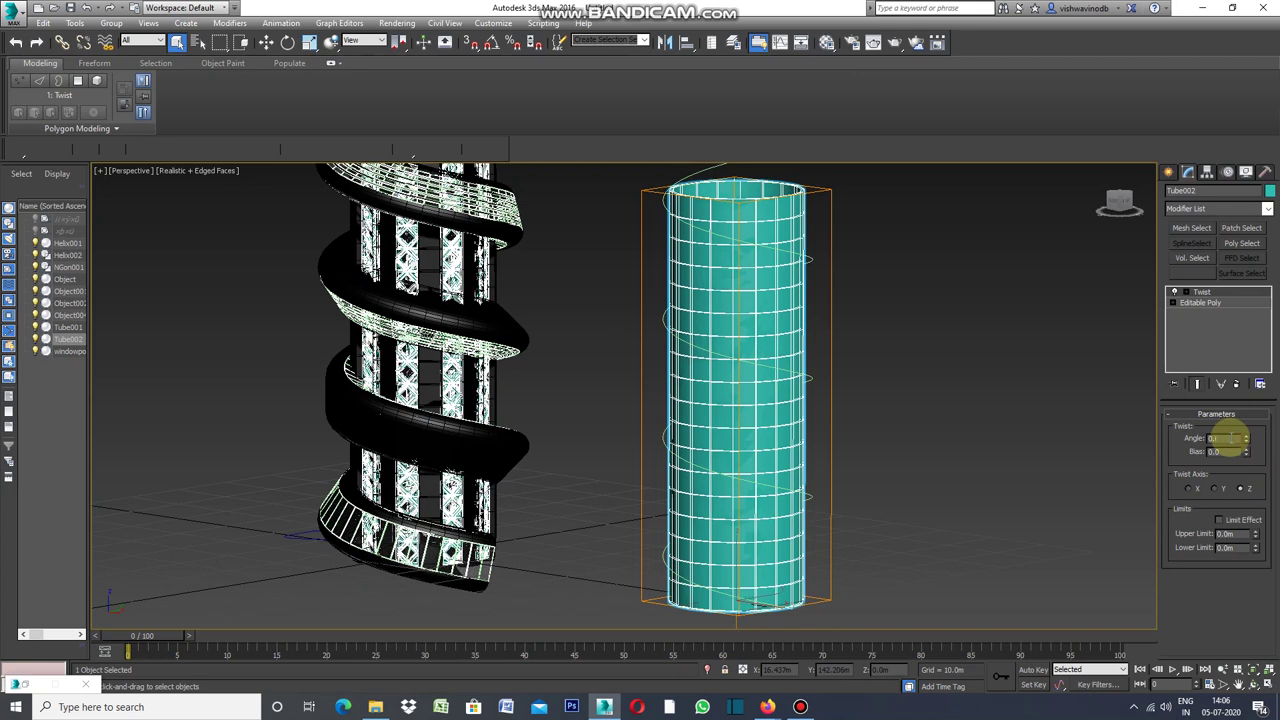
pyautogui.write('10')
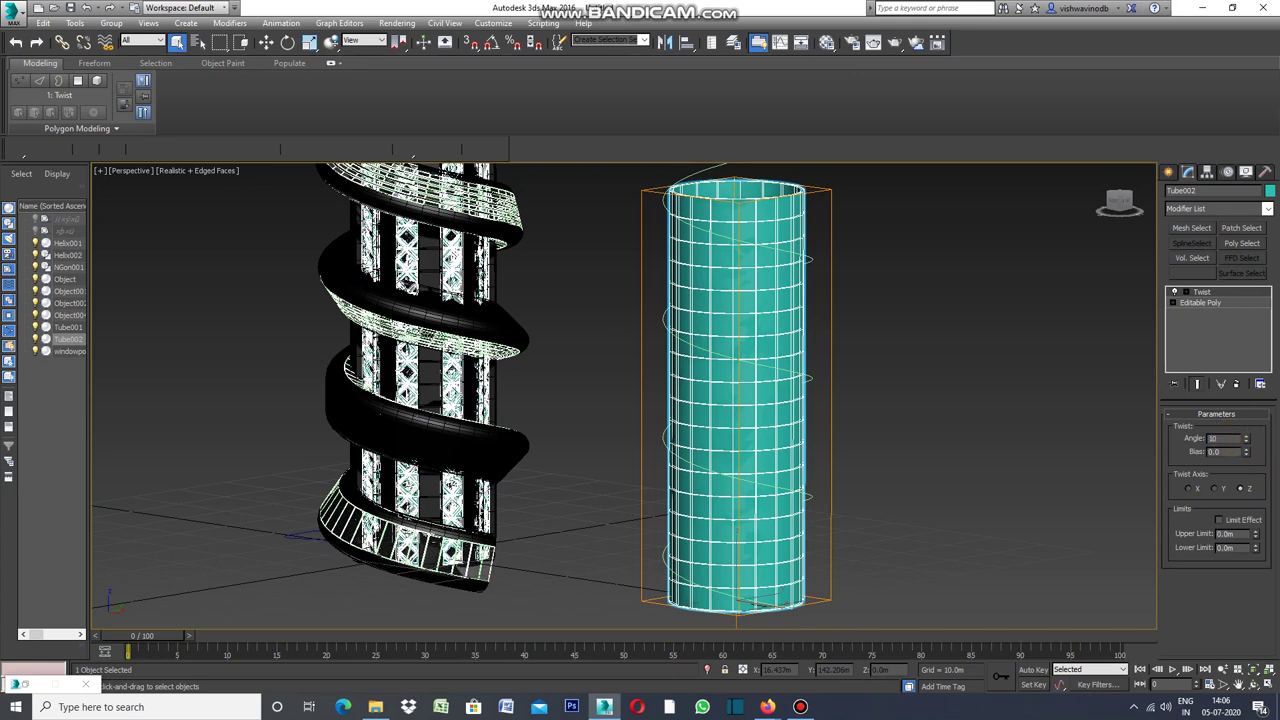
pyautogui.press('Return')
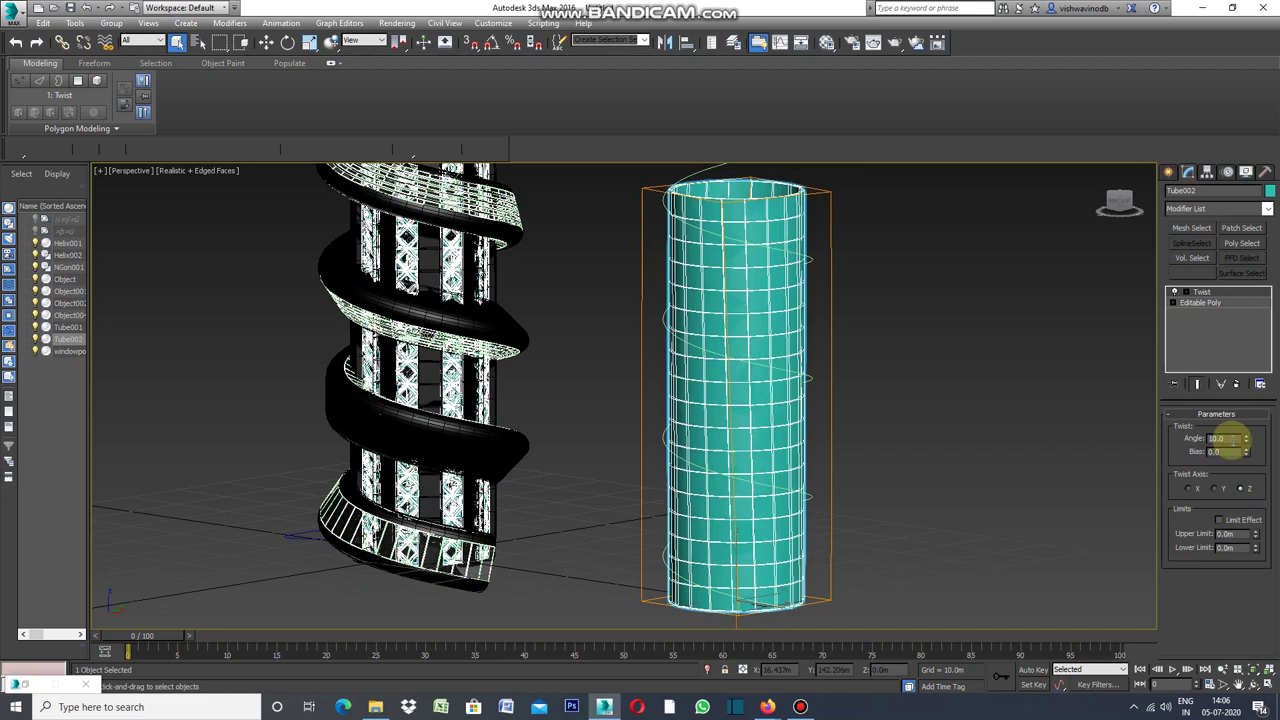
pyautogui.write('45')
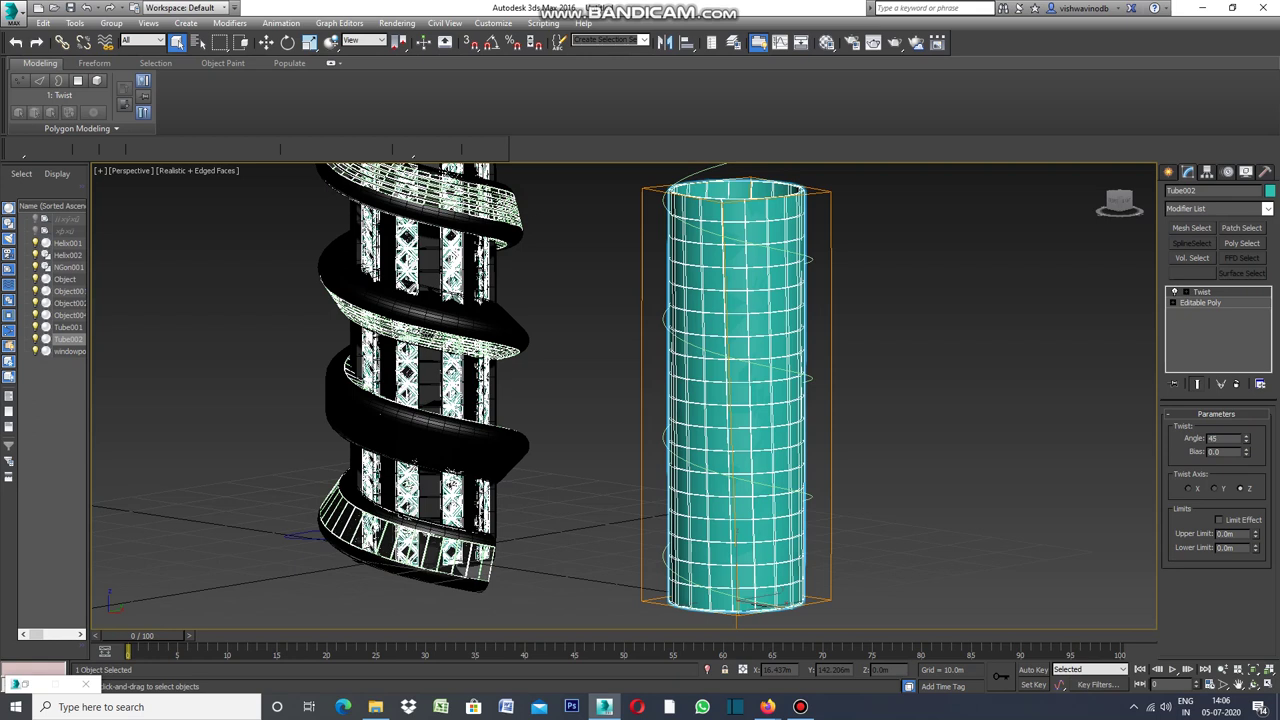
pyautogui.press('Return')
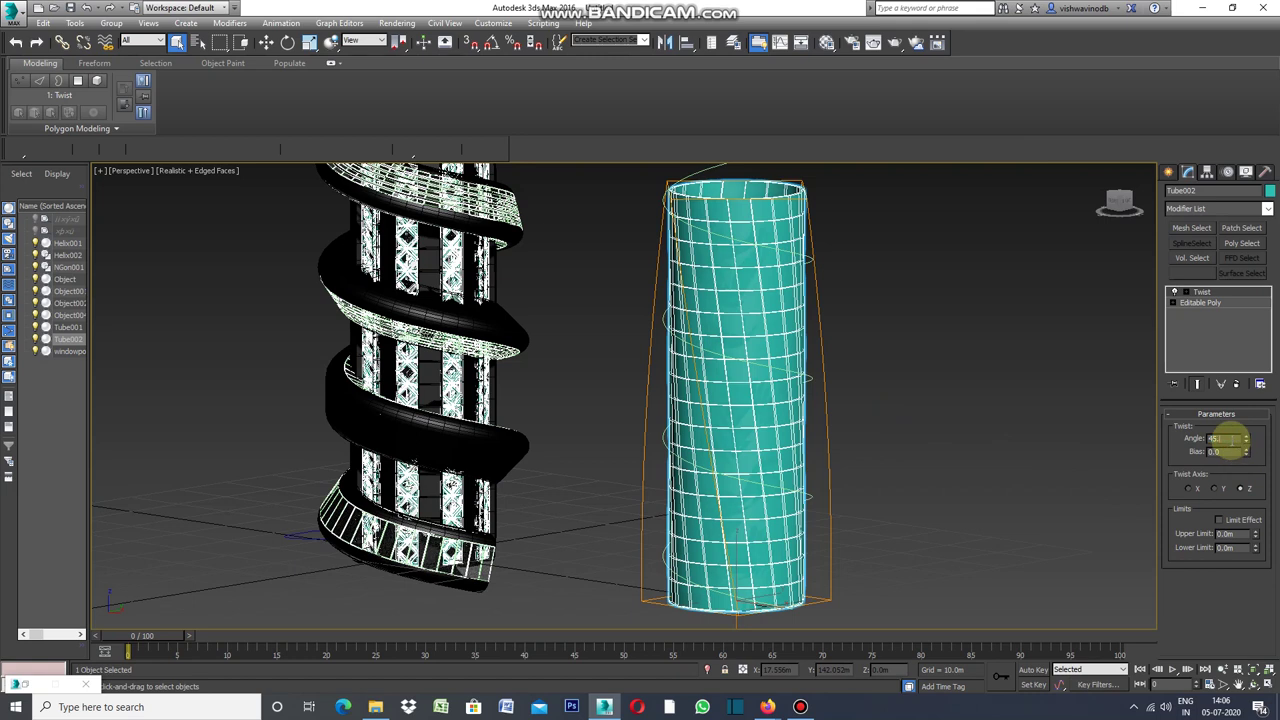
pyautogui.write('60')
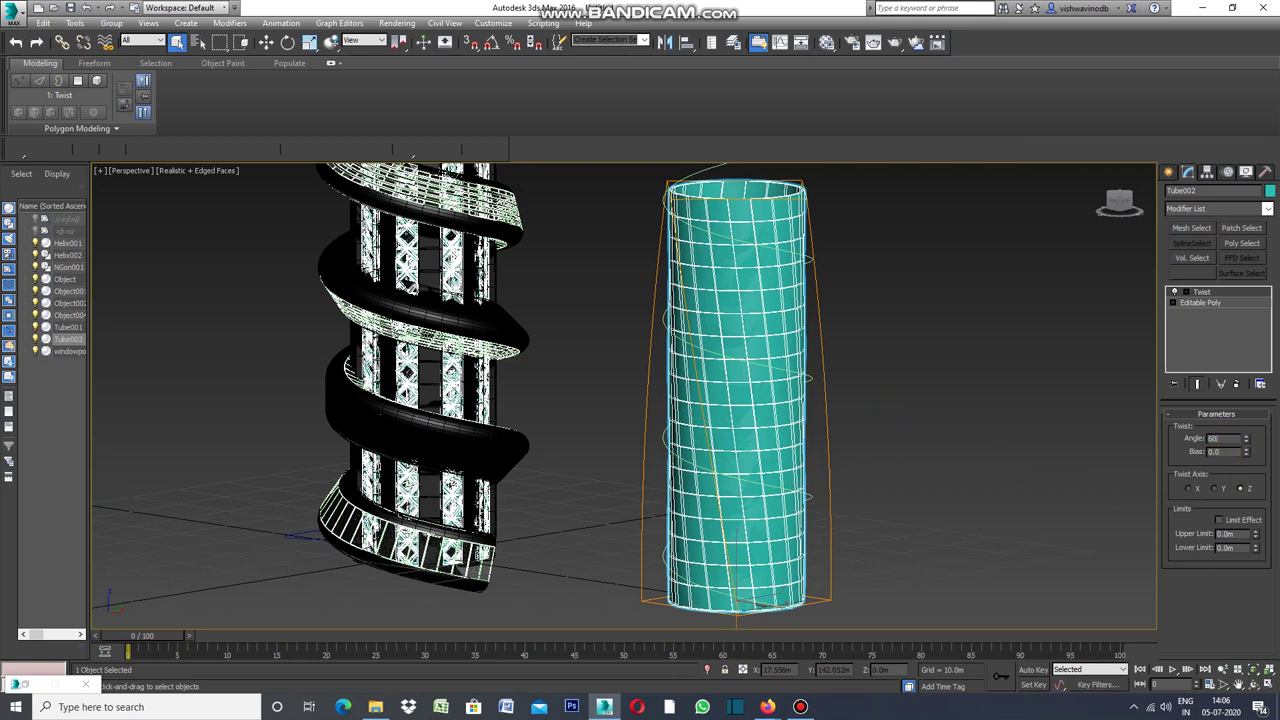
pyautogui.press('Return')
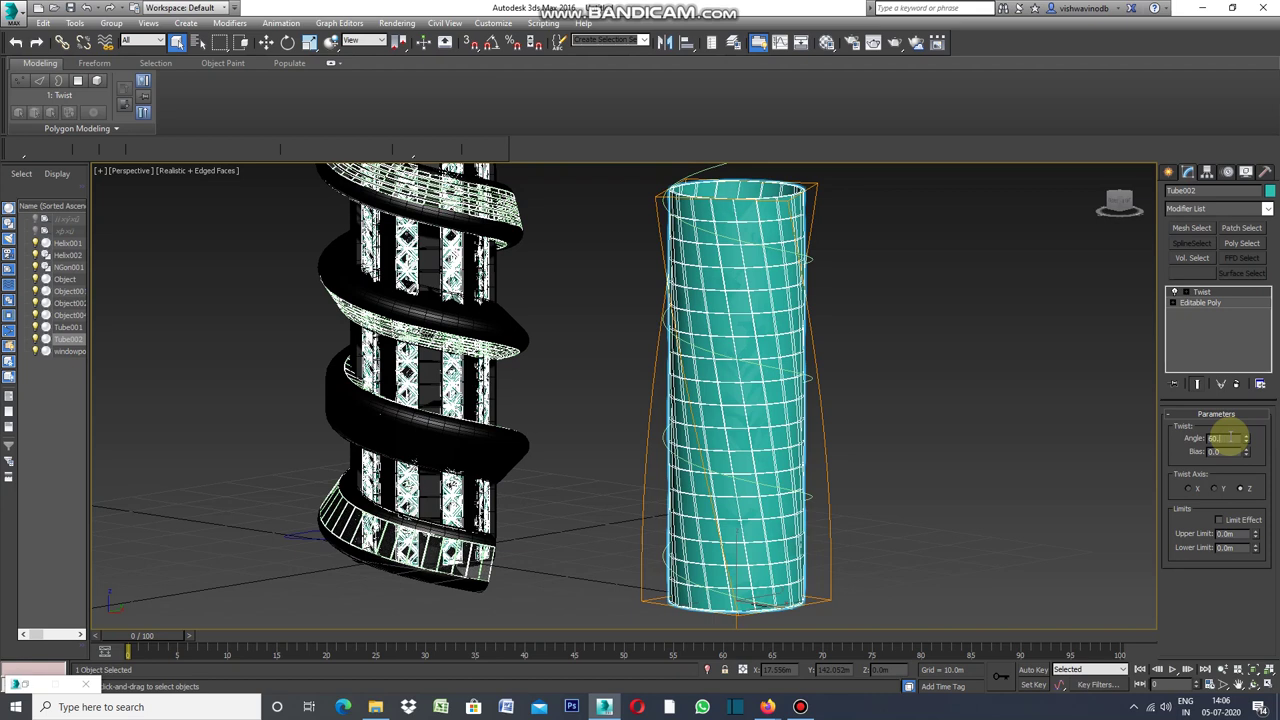
# - Reselect Tube002 and return to its modifier stack
pyautogui.click(1168, 171)
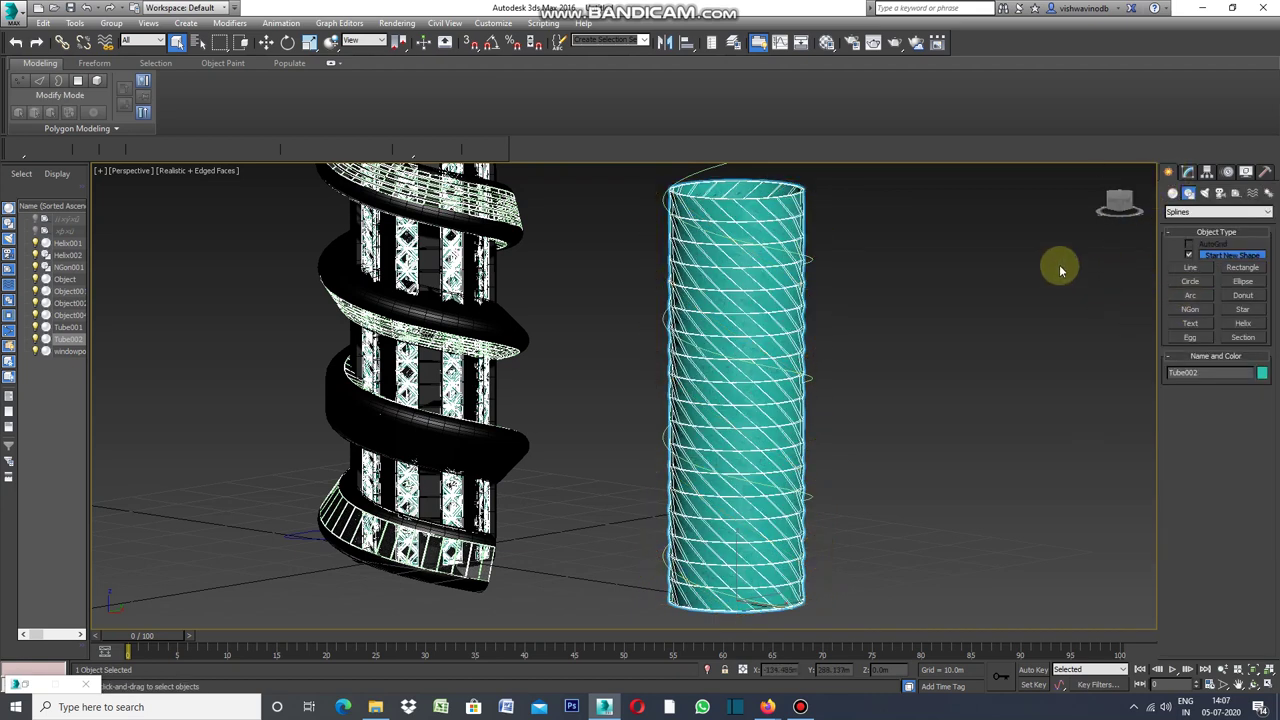
pyautogui.click(875, 246)
pyautogui.click(778, 209)
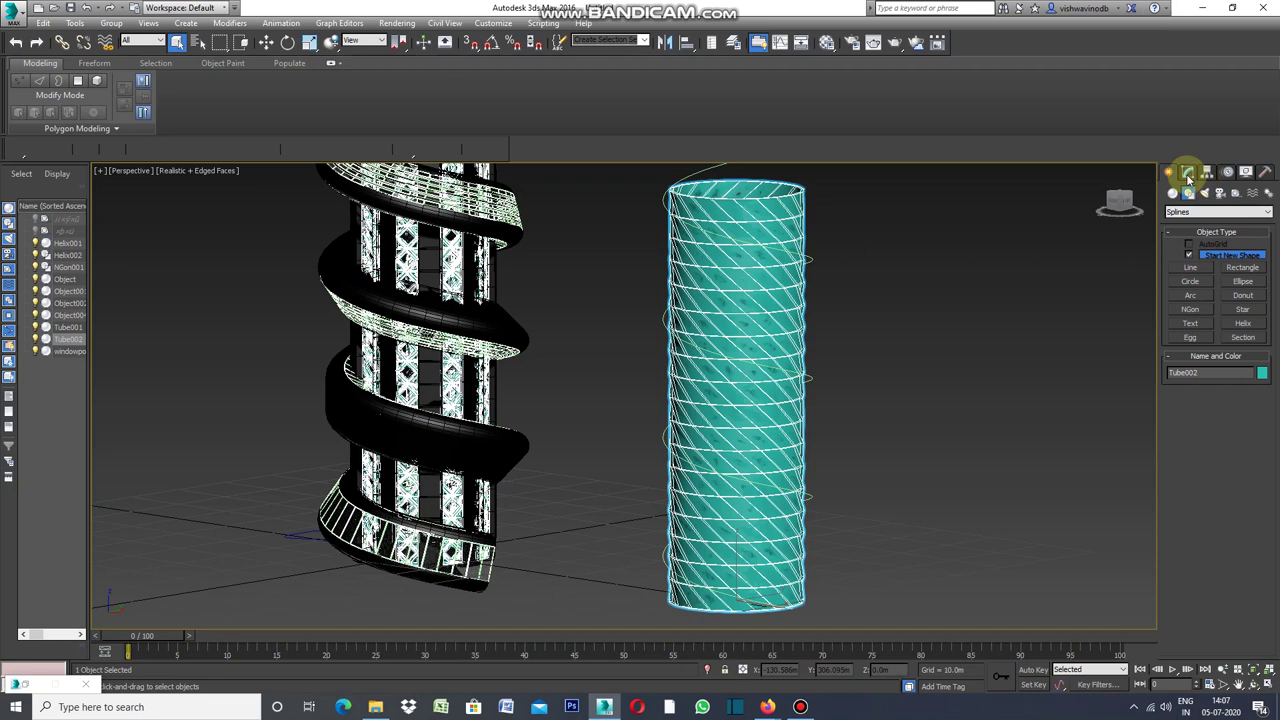
pyautogui.click(1205, 174)
# - Add a Taper modifier above the Twist, try Amount 50, then undo the exaggerated flare
pyautogui.click(1267, 208)
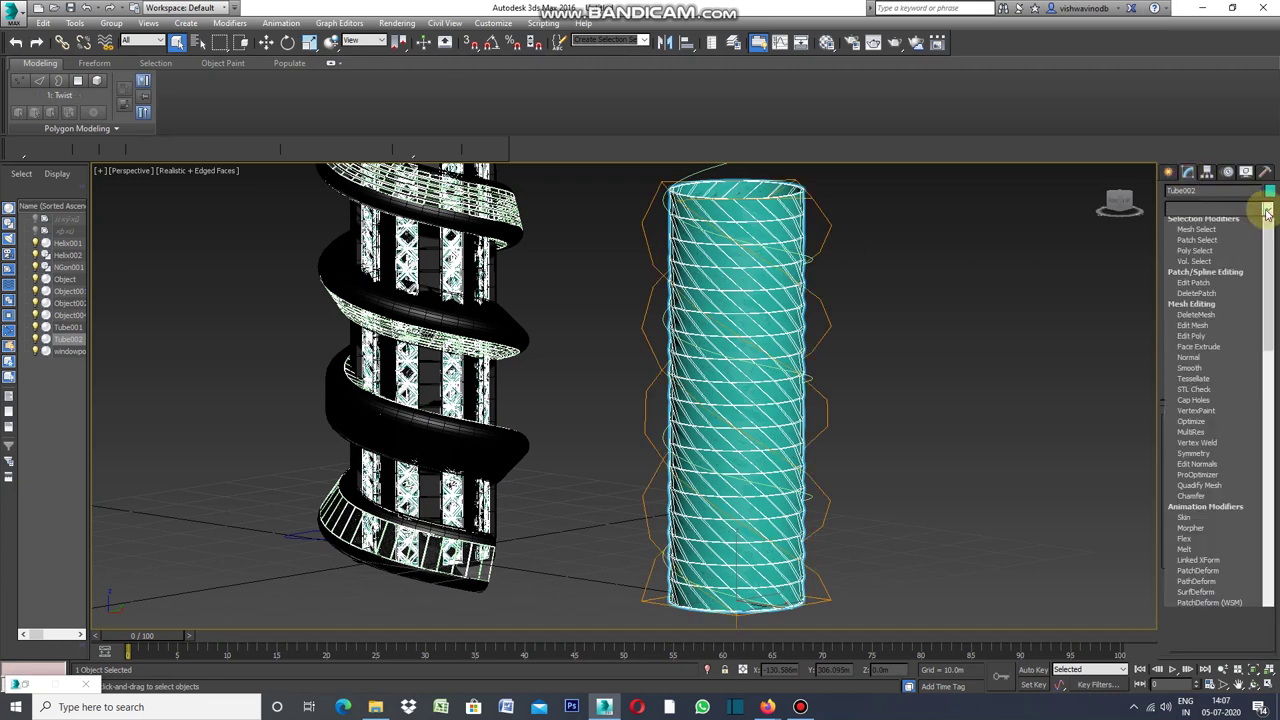
pyautogui.moveTo(1268, 272); pyautogui.dragTo(1273, 472)
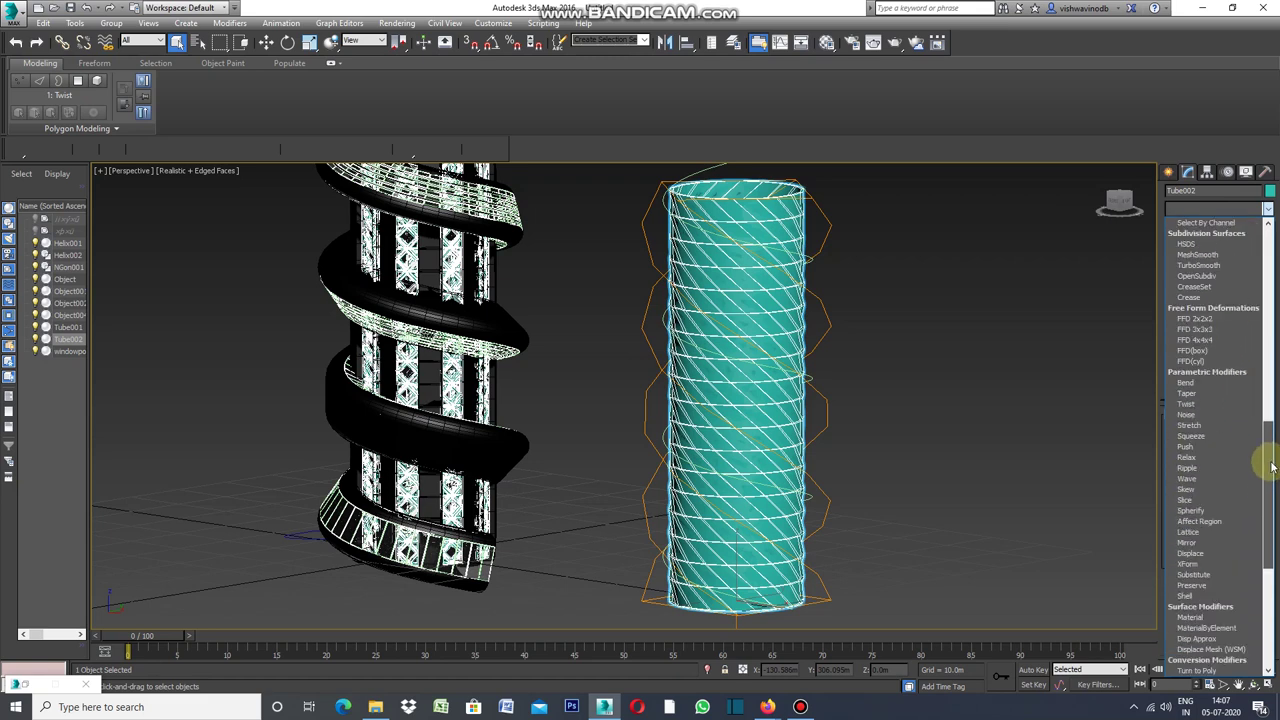
pyautogui.click(1190, 396)
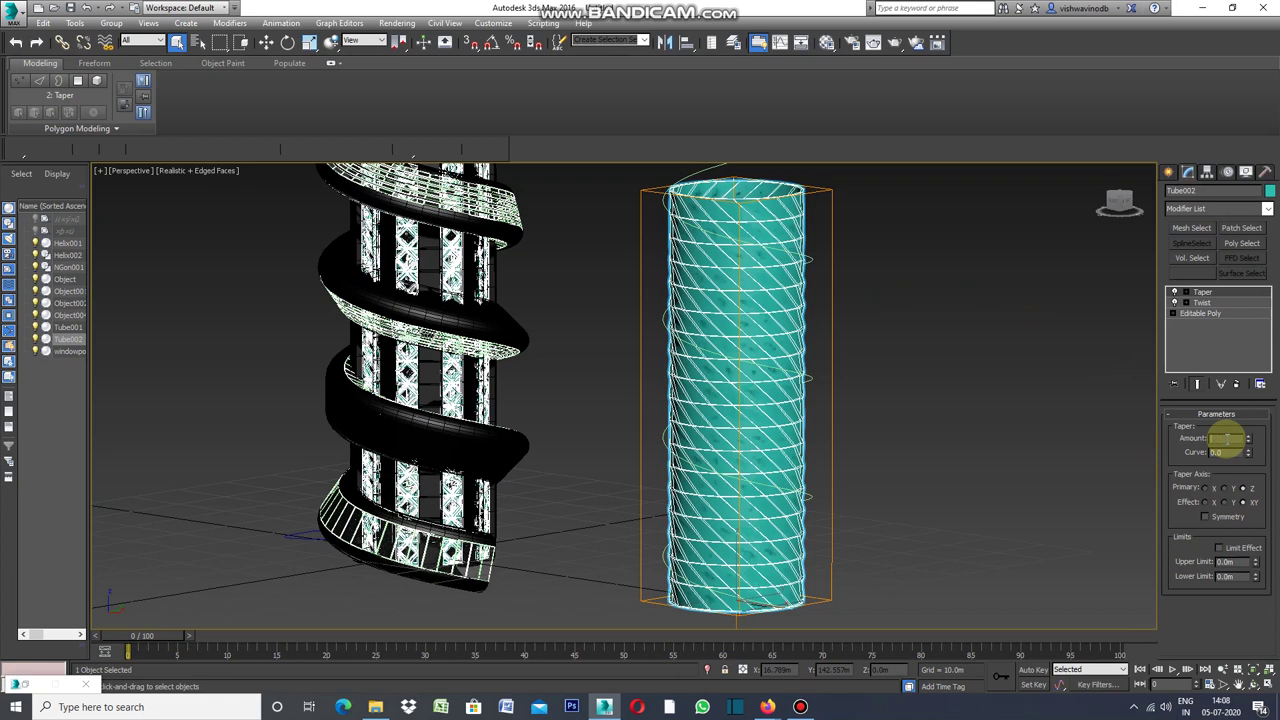
pyautogui.write('50')
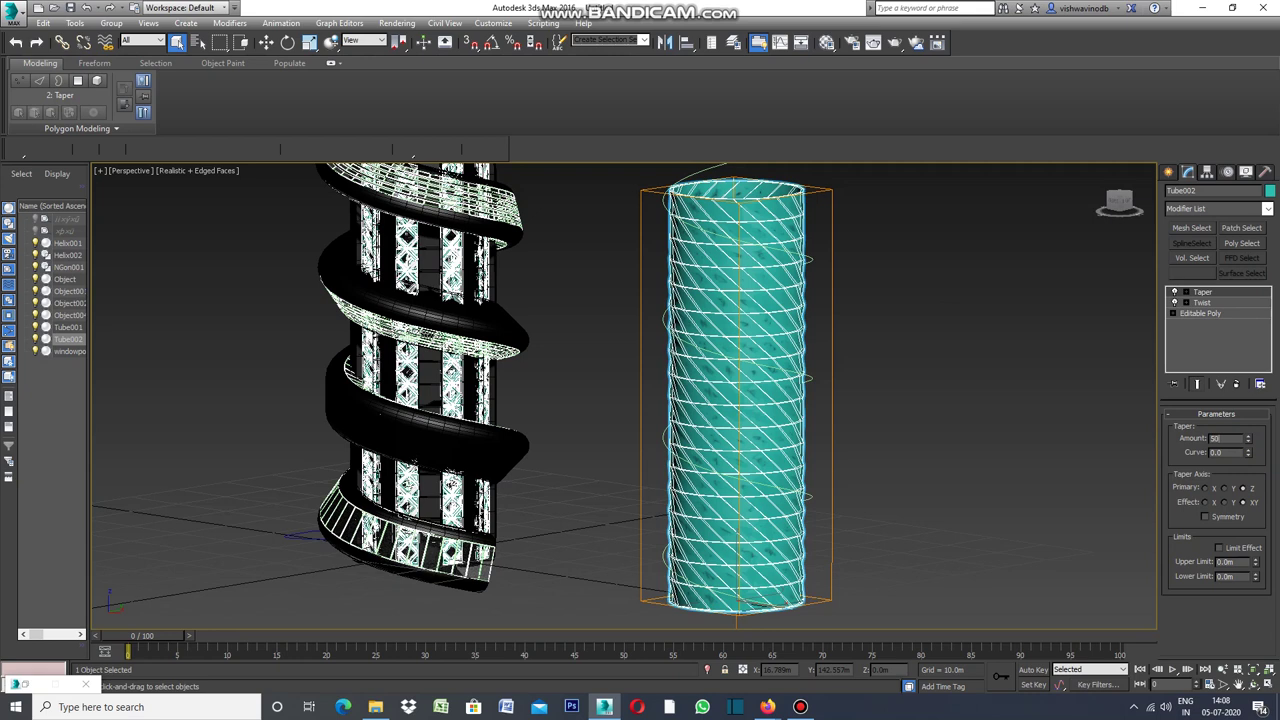
pyautogui.press('Return')
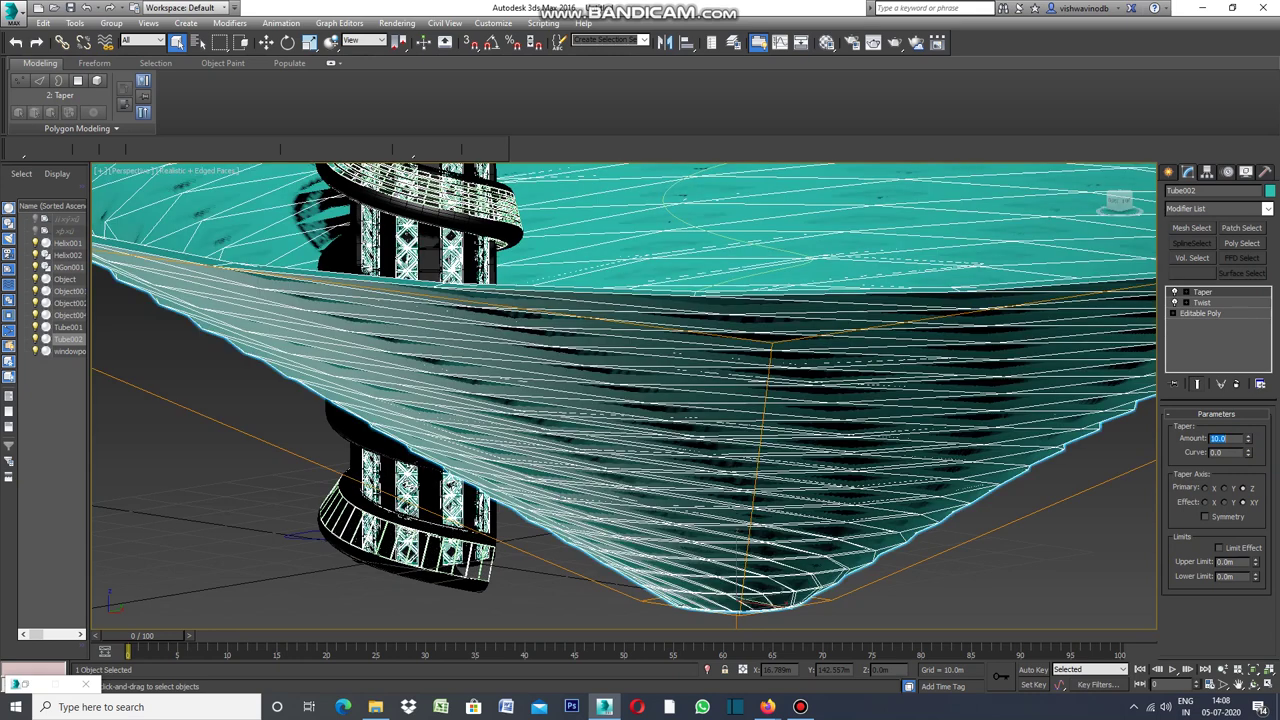
pyautogui.hotkey('ctrl', 'z')
pyautogui.click(1169, 172)
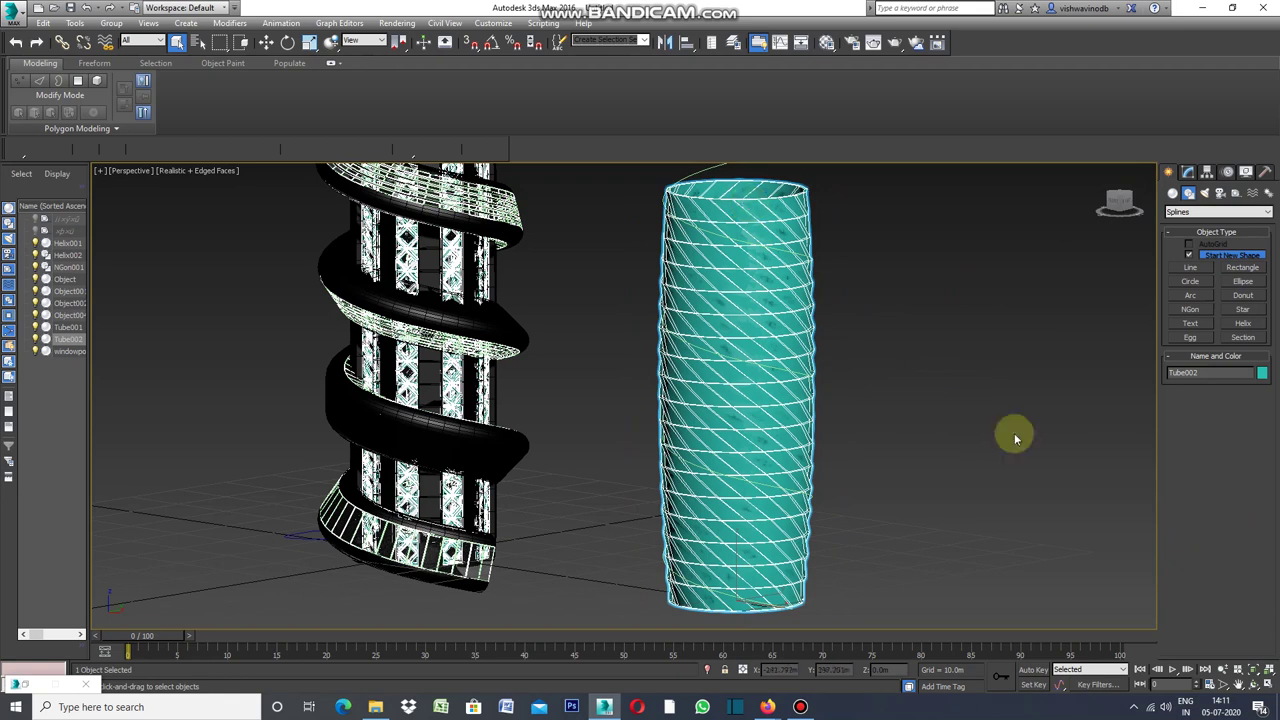
# - Orbit and zoom toward the tube, then stack an Edit Poly modifier above Taper and Twist
pyautogui.click(1254, 688)
pyautogui.moveTo(623, 247)
pyautogui.mouseDown()
pyautogui.moveTo(617, 329)
pyautogui.moveTo(660, 318)
pyautogui.moveTo(680, 286)
pyautogui.mouseUp()
pyautogui.scroll(5, 700, 300)
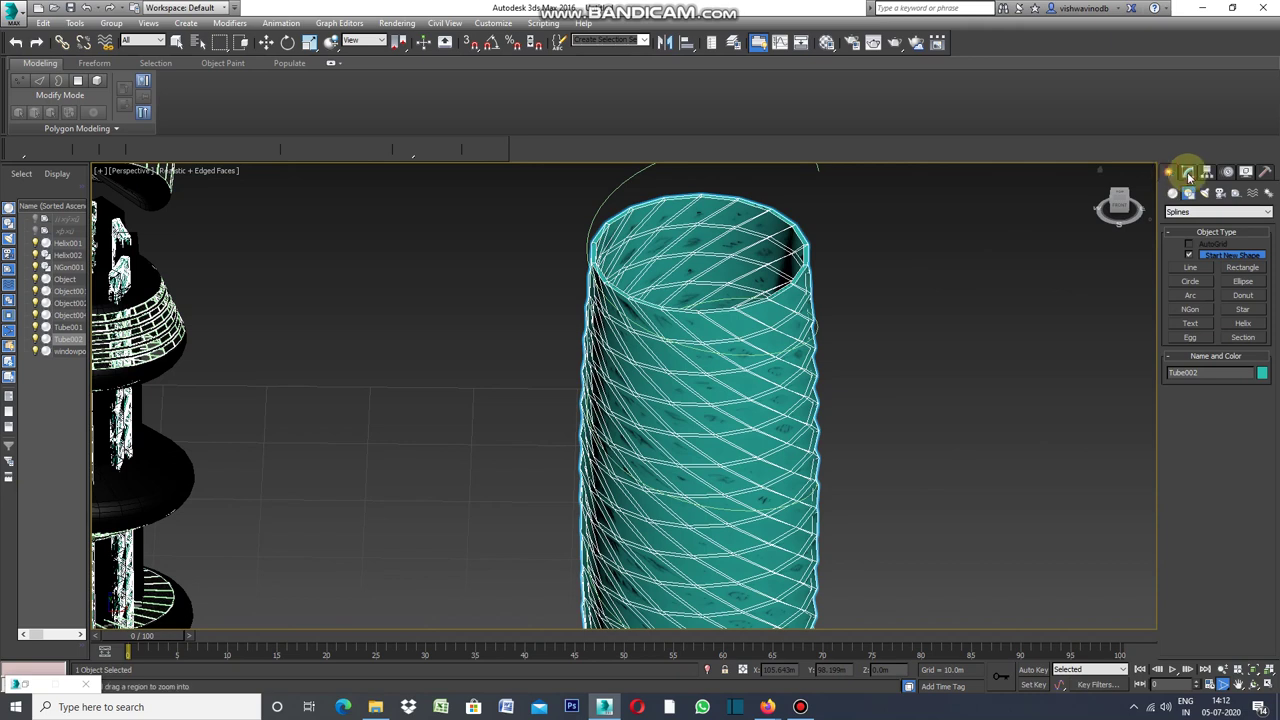
pyautogui.click(1190, 173)
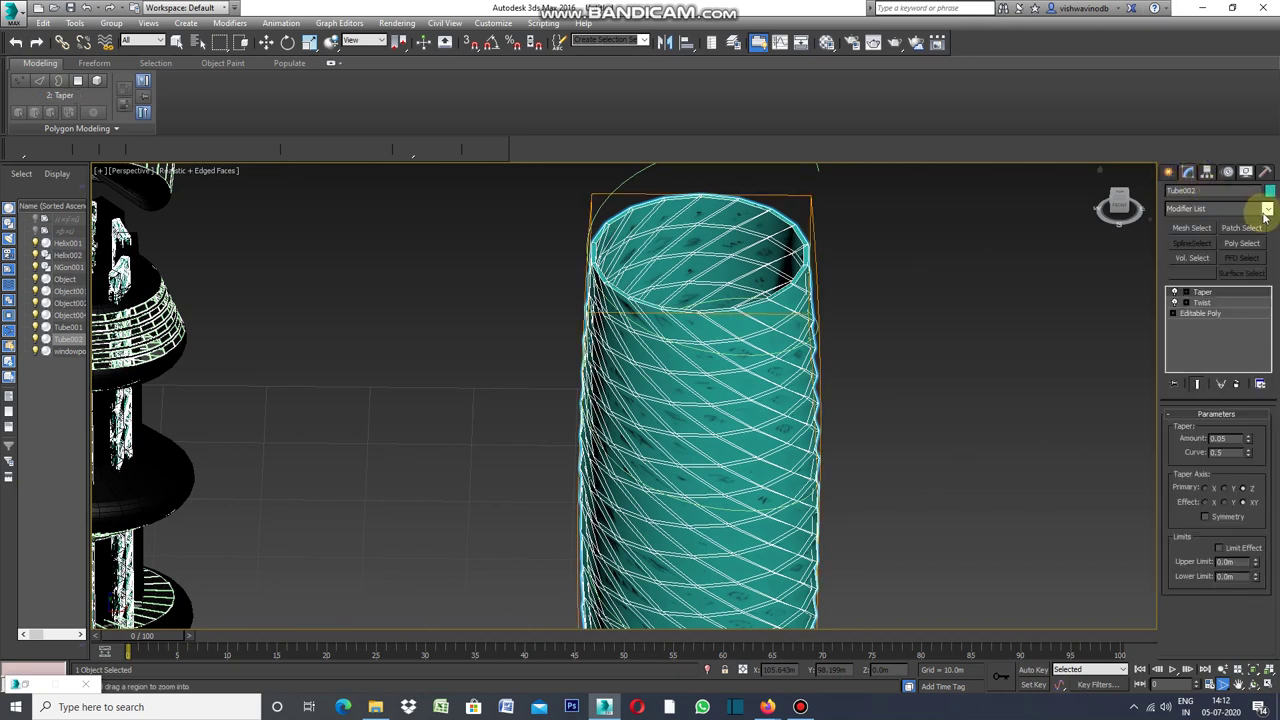
pyautogui.click(1266, 208)
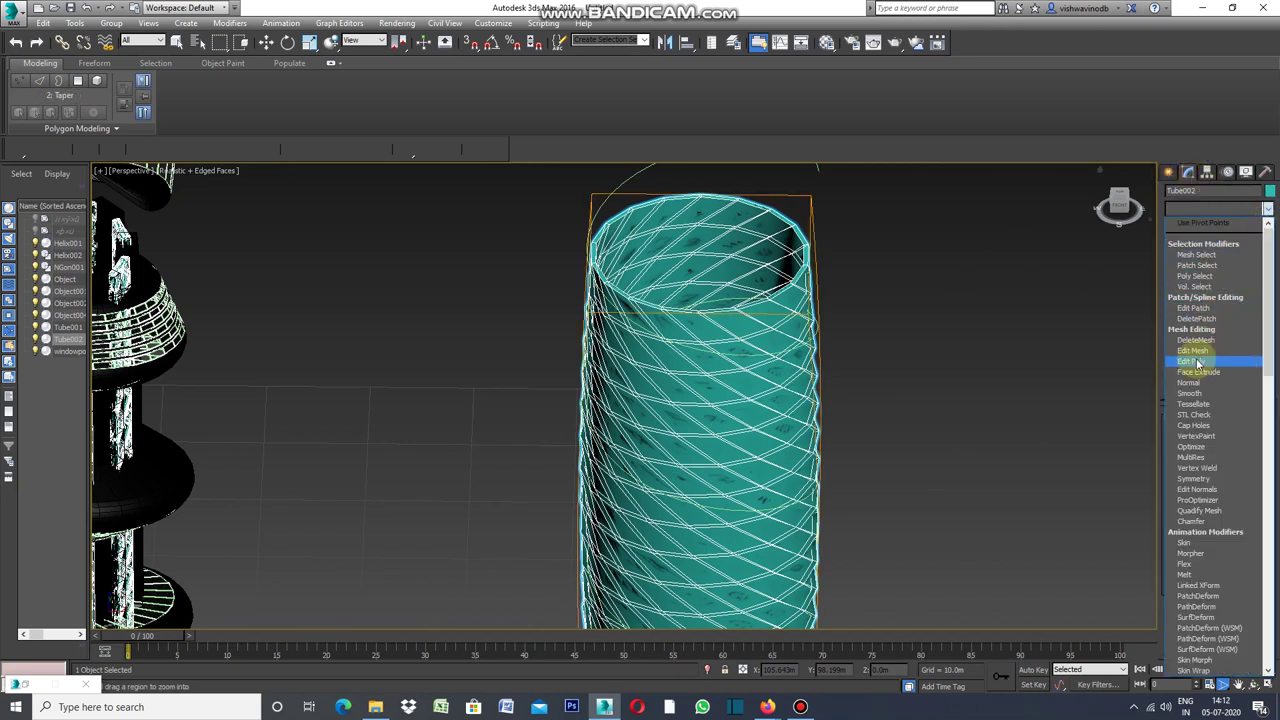
pyautogui.click(1199, 362)
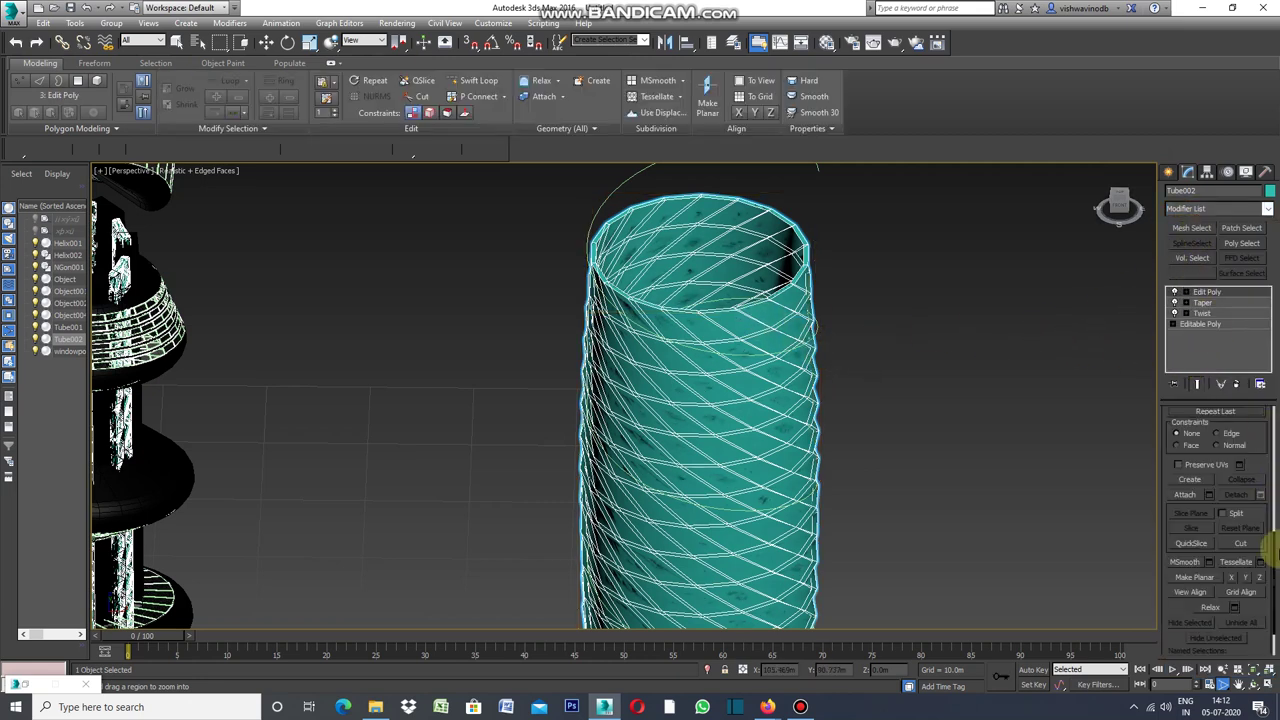
pyautogui.moveTo(1275, 560); pyautogui.dragTo(1260, 420)
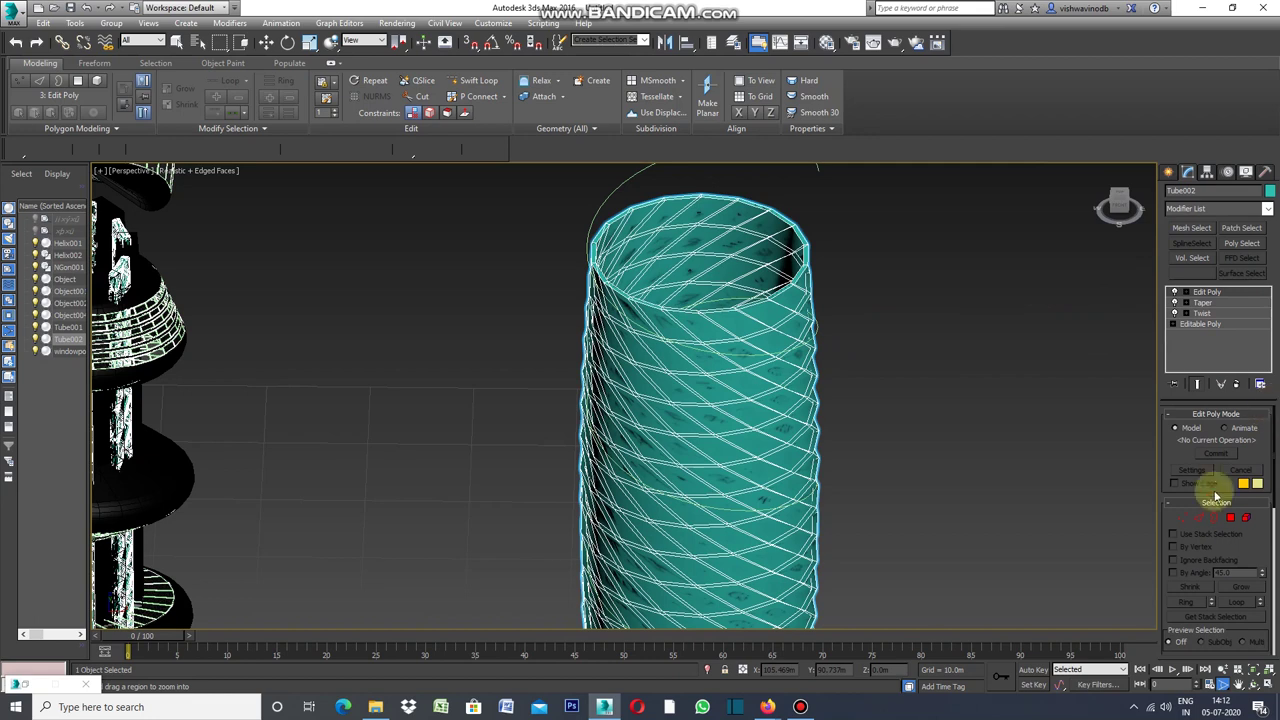
# - Select a Dot Loop ring of spiral edges and convert it to alternating polygon strips
pyautogui.click(1198, 518)
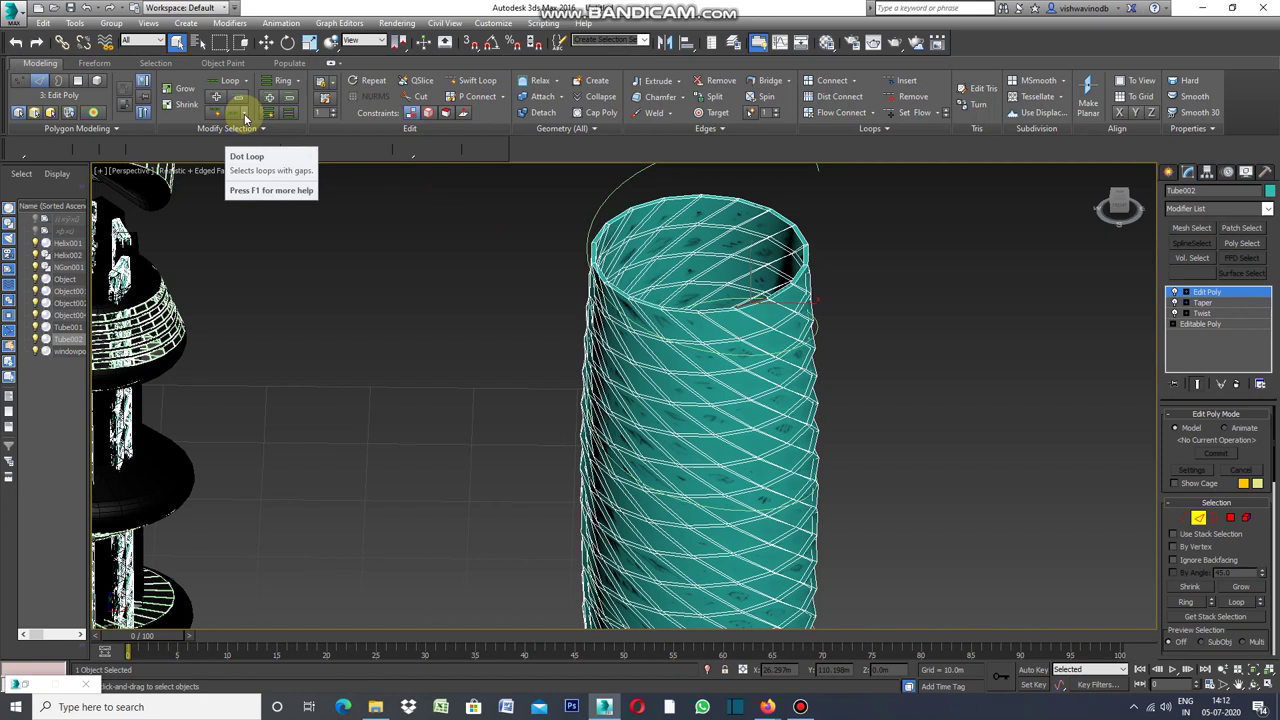
pyautogui.moveTo(245, 118); pyautogui.dragTo(255, 130)
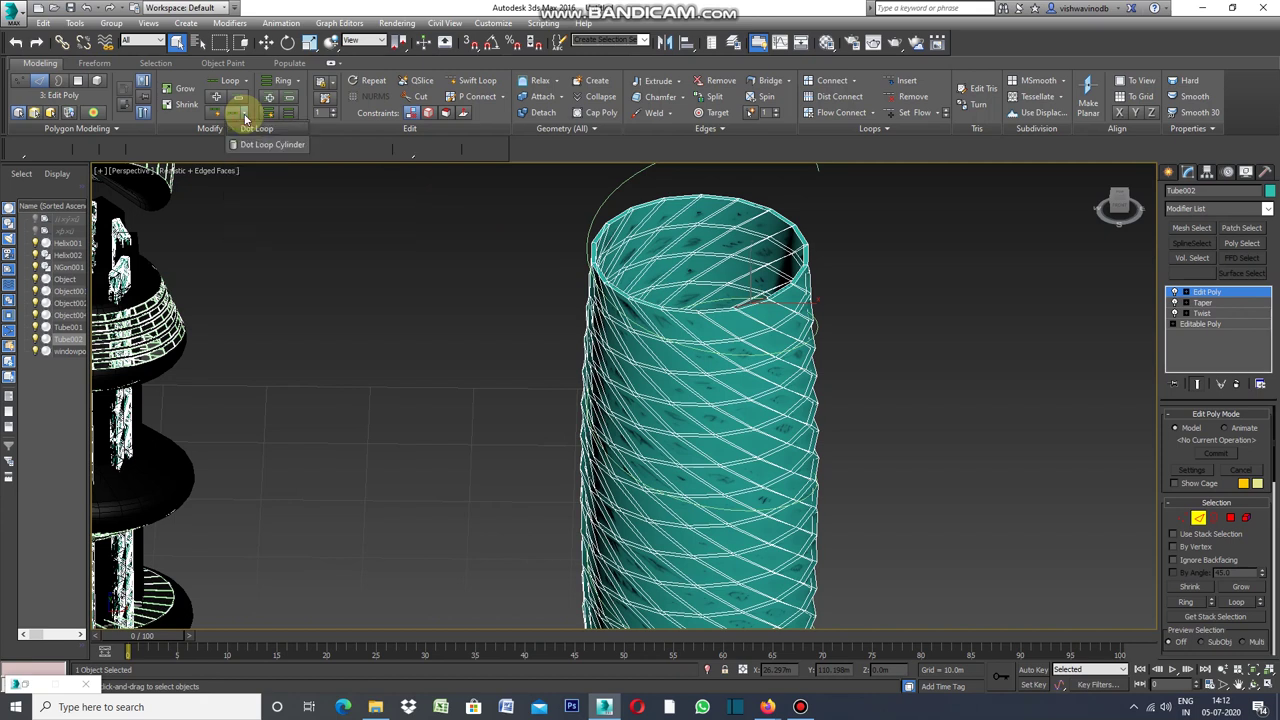
pyautogui.click(256, 130)
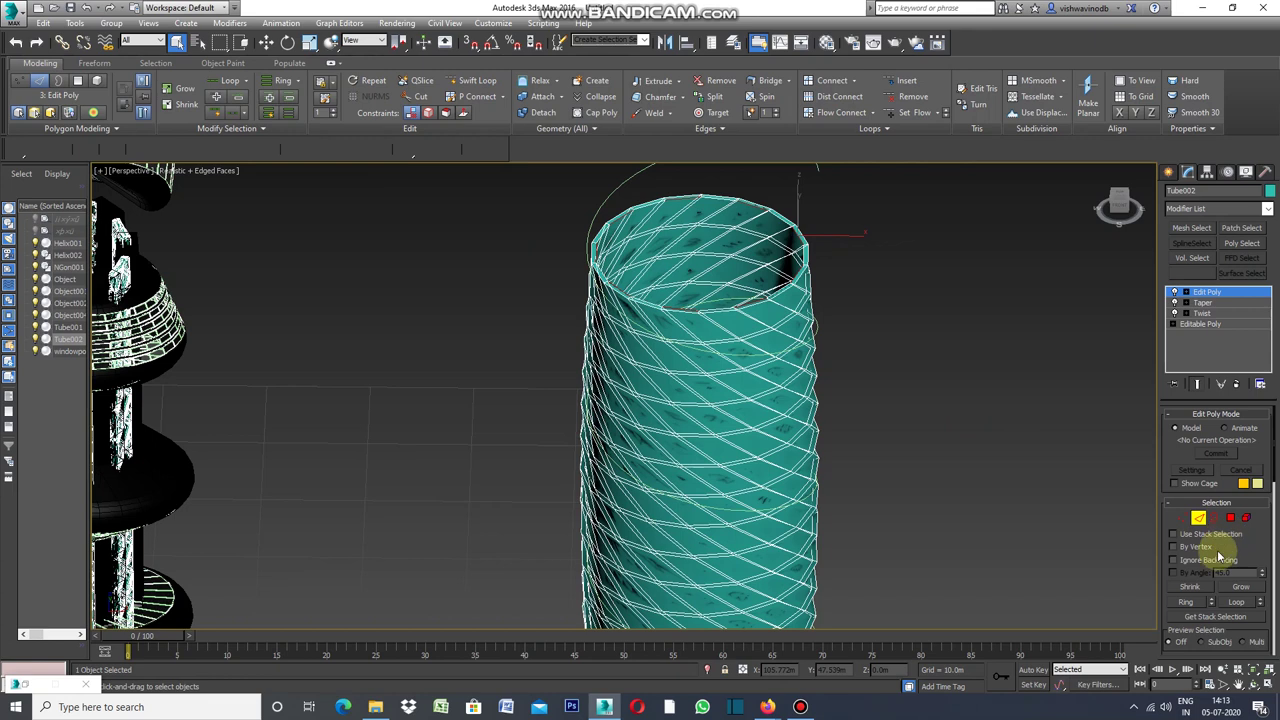
pyautogui.click(1186, 603)
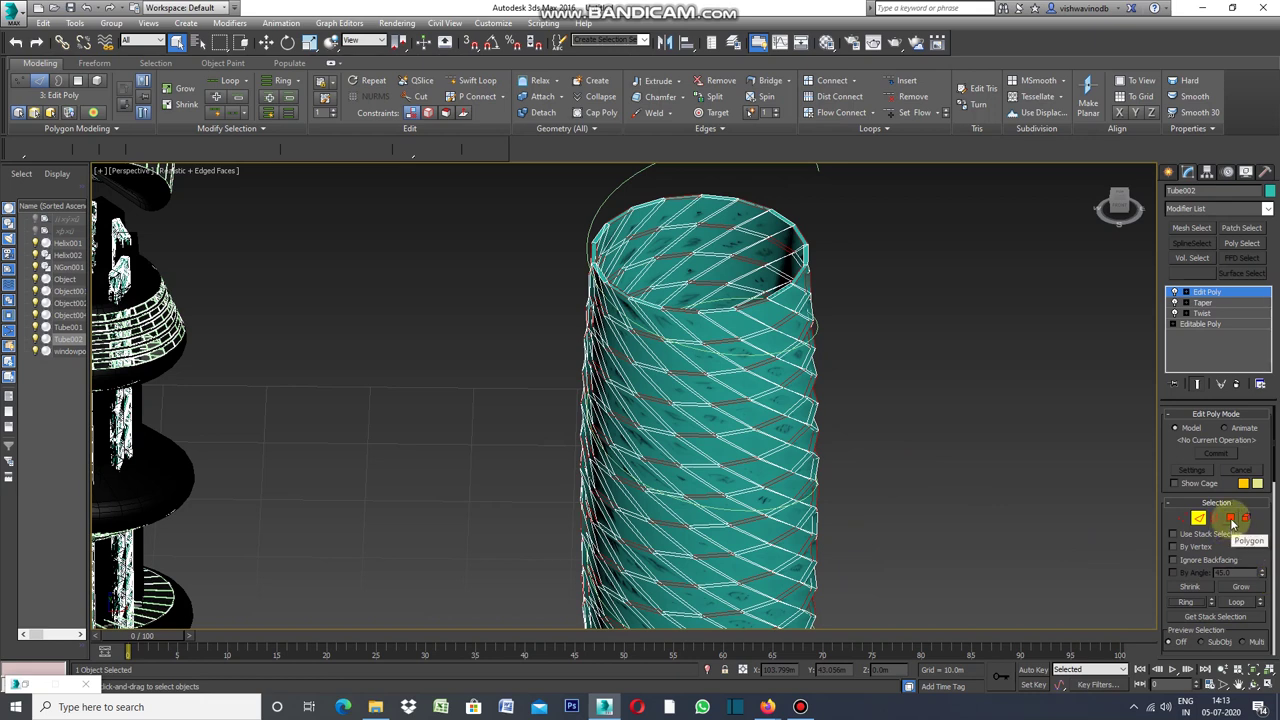
pyautogui.keyDown('ctrl'); pyautogui.click(1232, 519); pyautogui.keyUp('ctrl')
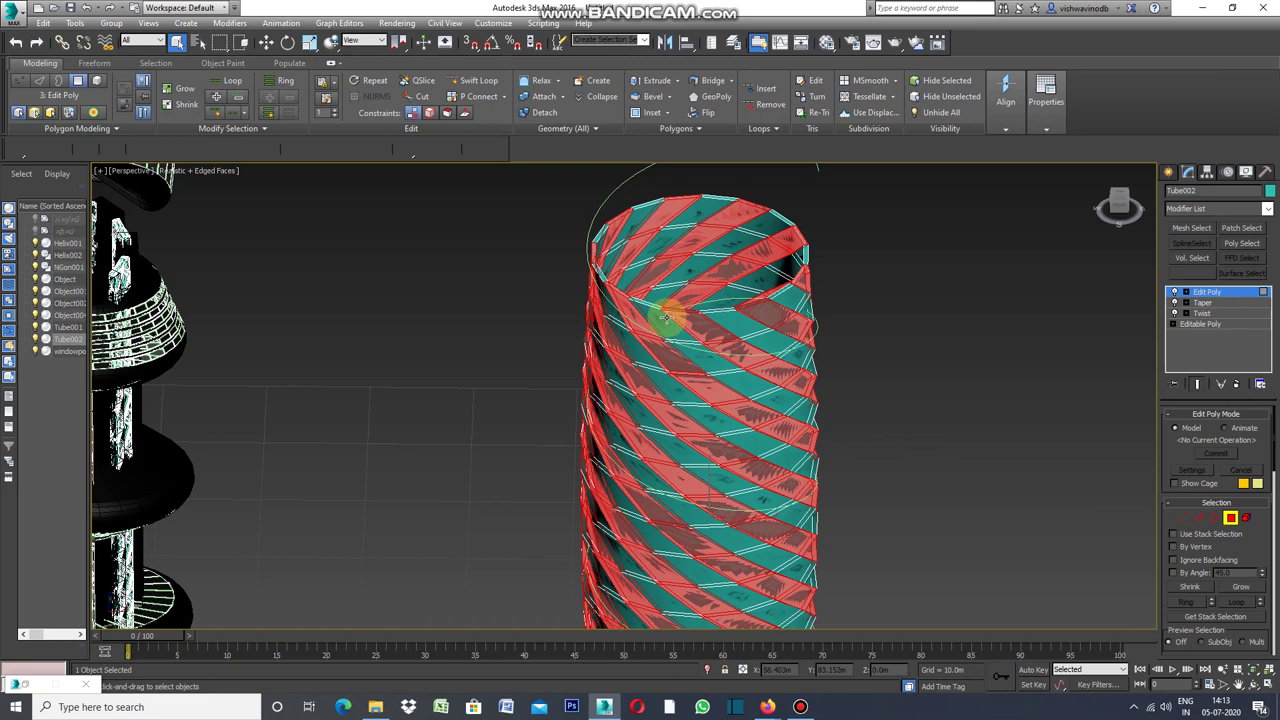
# - Pan the tube into view and detach the selected spiral strip polygons as a new object
pyautogui.click(1238, 685)
pyautogui.moveTo(935, 542)
pyautogui.mouseDown()
pyautogui.moveTo(926, 286)
pyautogui.moveTo(920, 486)
pyautogui.mouseUp()
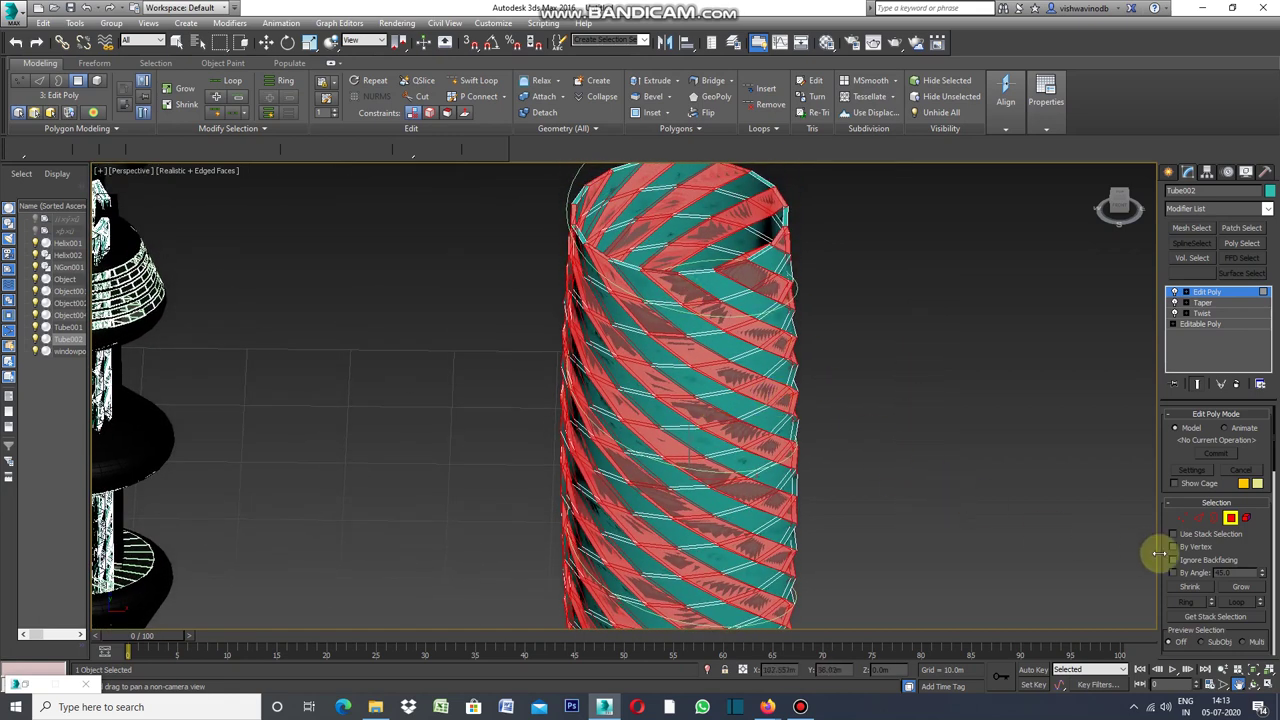
pyautogui.moveTo(1057, 509); pyautogui.dragTo(1054, 457)
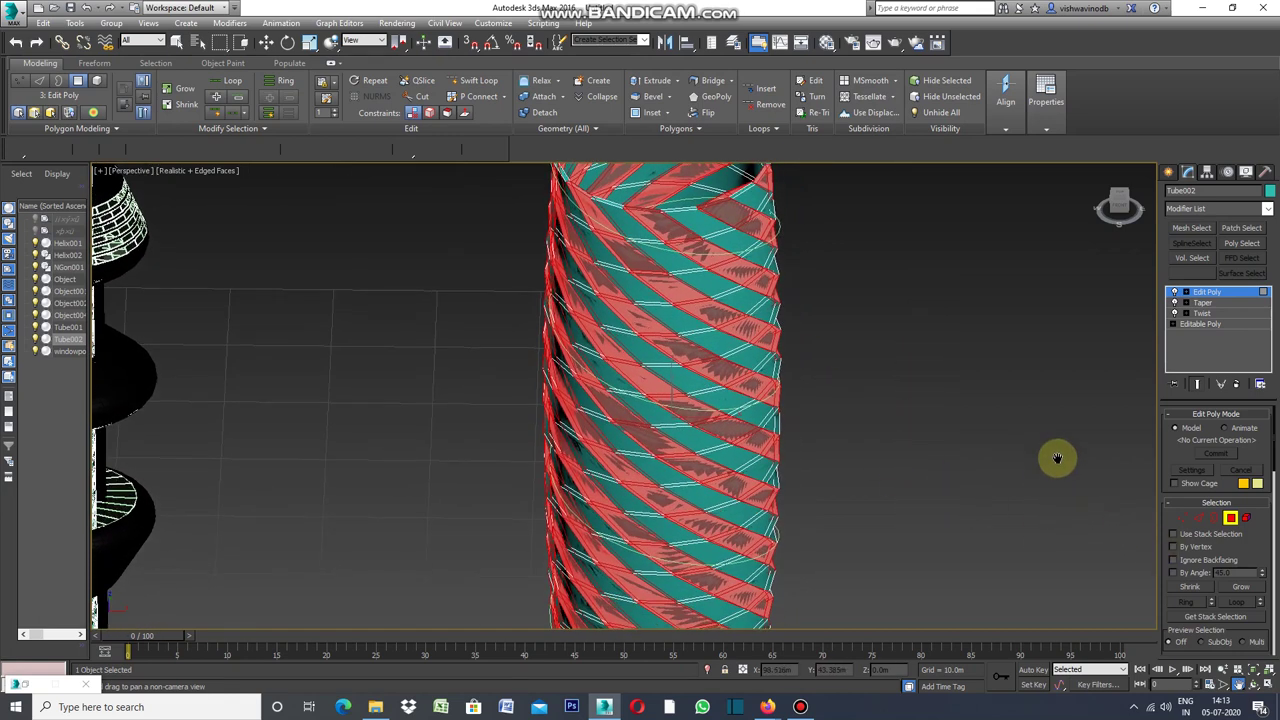
pyautogui.moveTo(1274, 455)
pyautogui.mouseDown()
pyautogui.moveTo(1276, 528)
pyautogui.moveTo(1257, 560)
pyautogui.mouseUp()
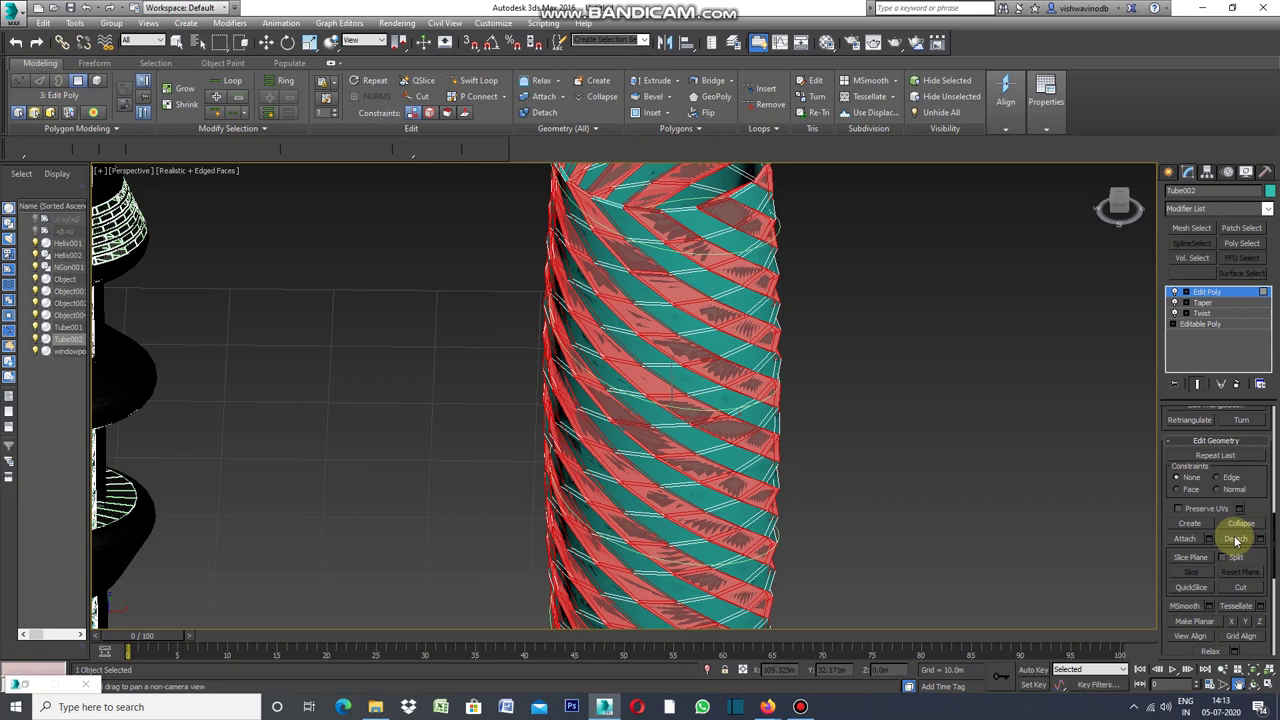
pyautogui.click(1236, 540)
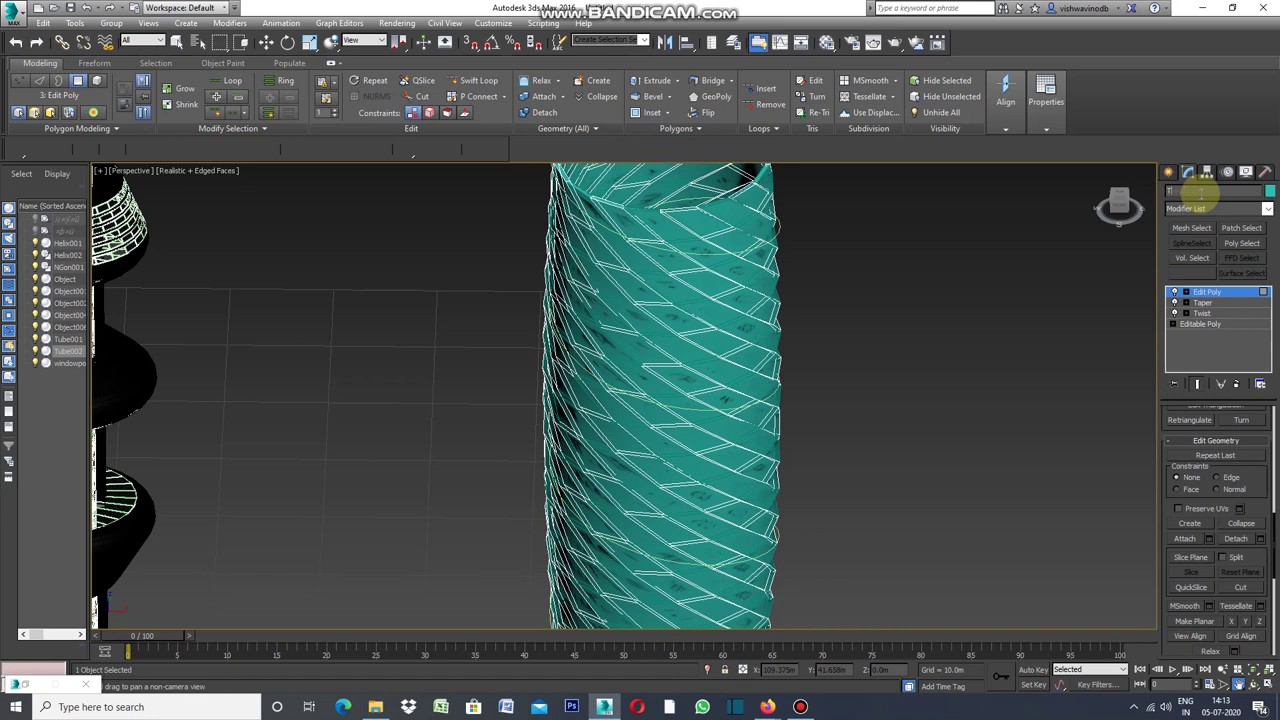
# - Rename the tube core 'bearing struct' and set its object colour to black
pyautogui.click(1201, 193)
pyautogui.write('bearing struct')
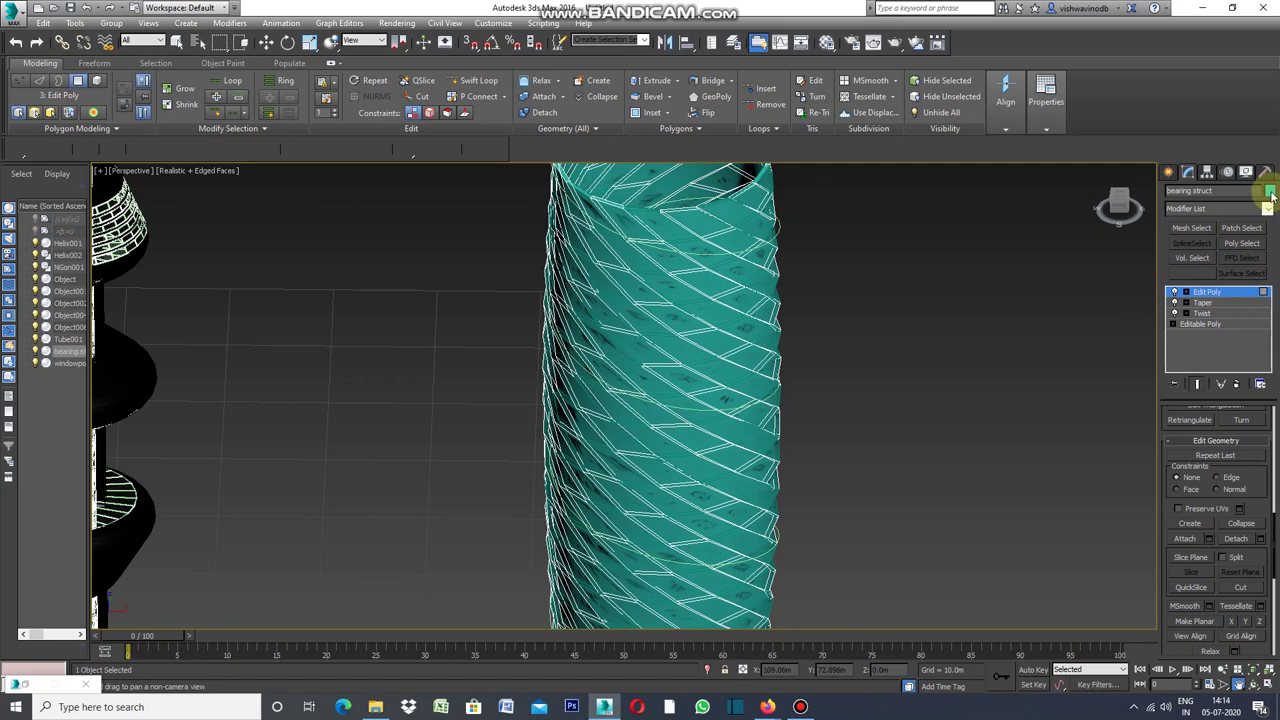
pyautogui.click(1270, 191)
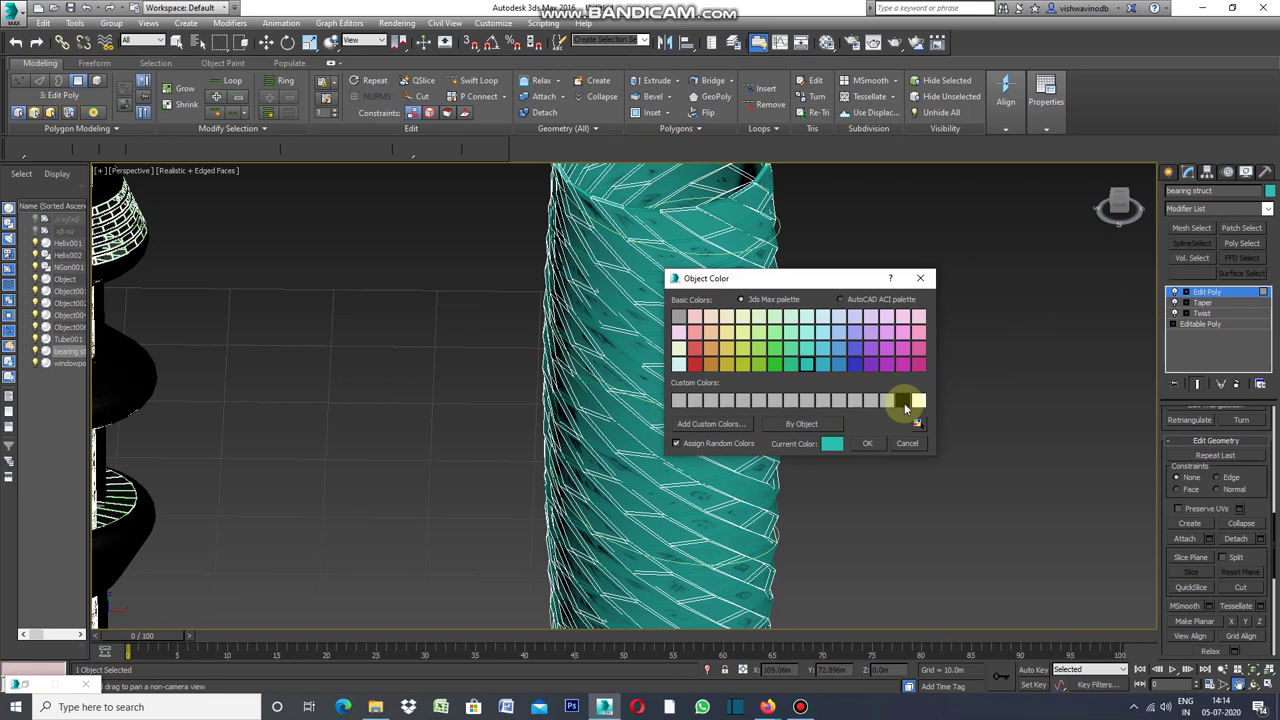
pyautogui.click(903, 401)
pyautogui.click(869, 443)
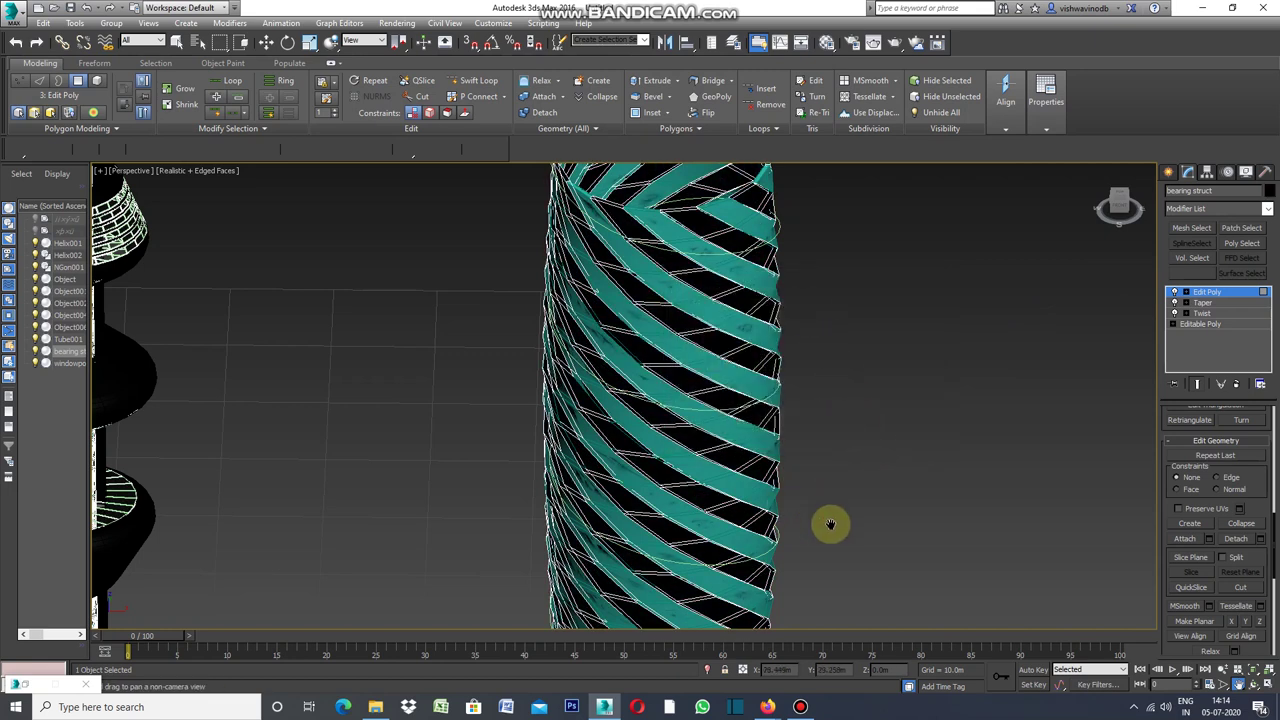
pyautogui.click(1168, 174)
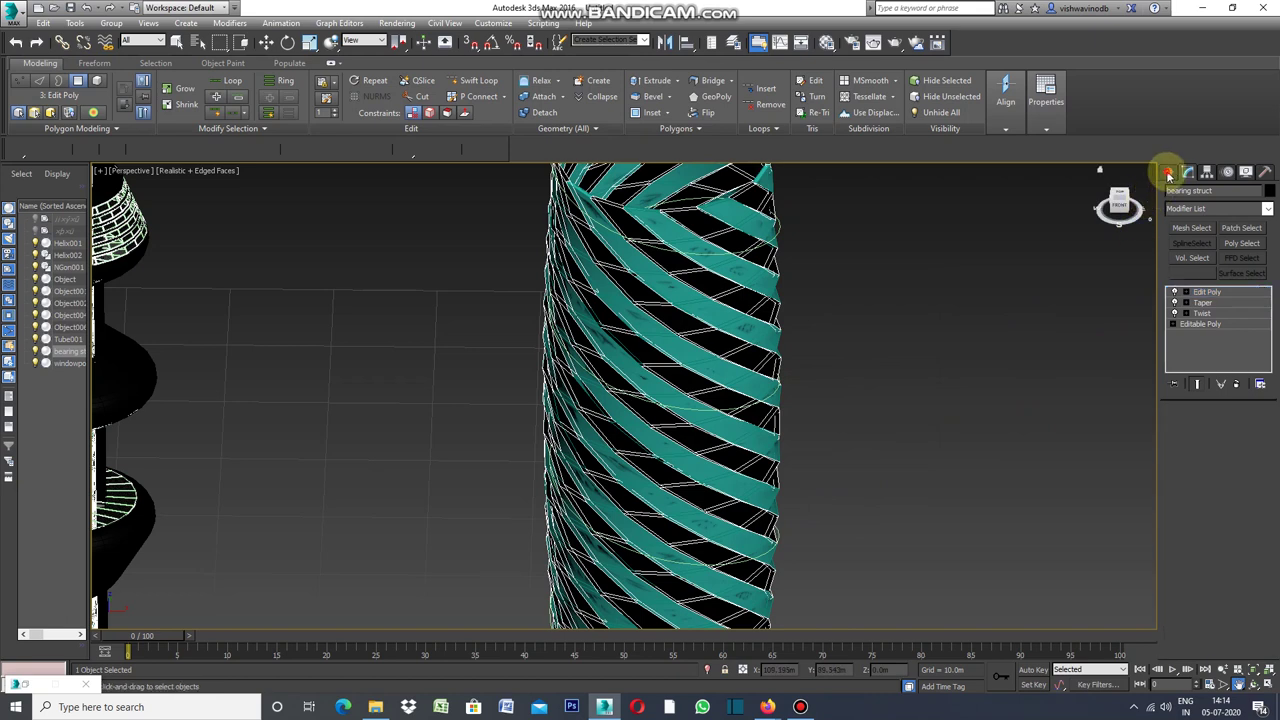
# - Select the detached strip object Object006 and bring up its modifier stack
pyautogui.click(1015, 275)
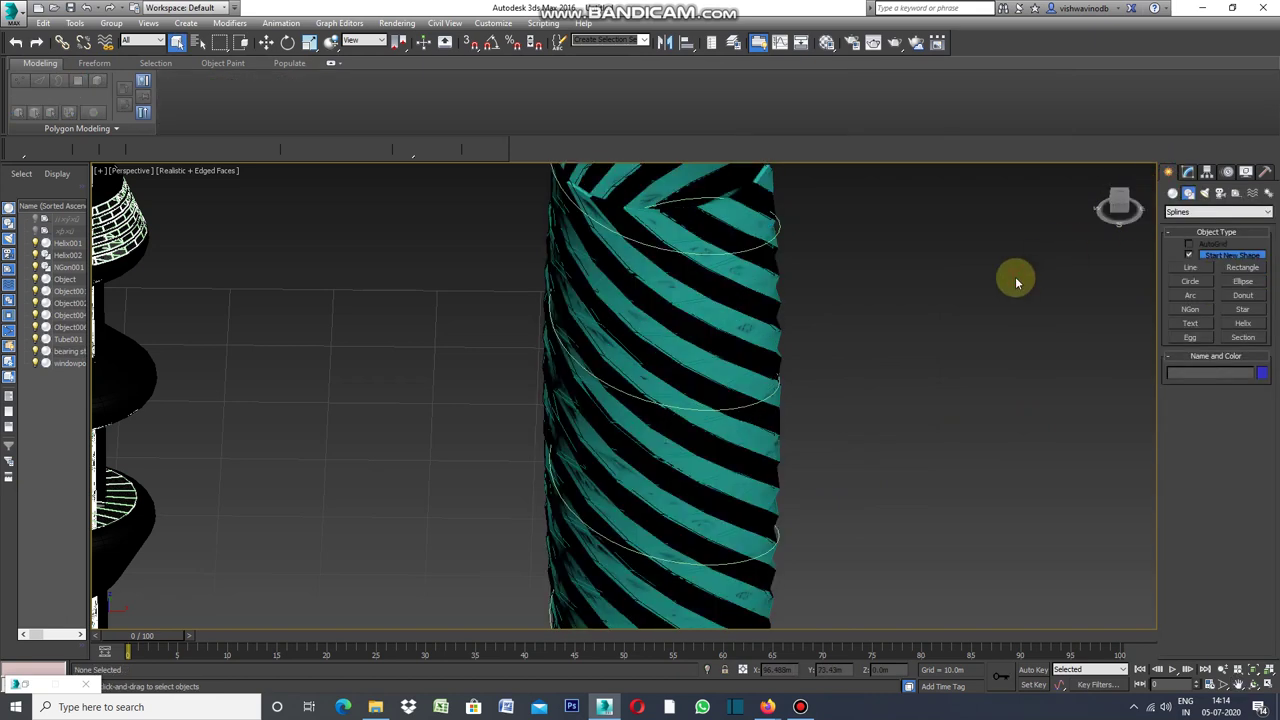
pyautogui.click(690, 299)
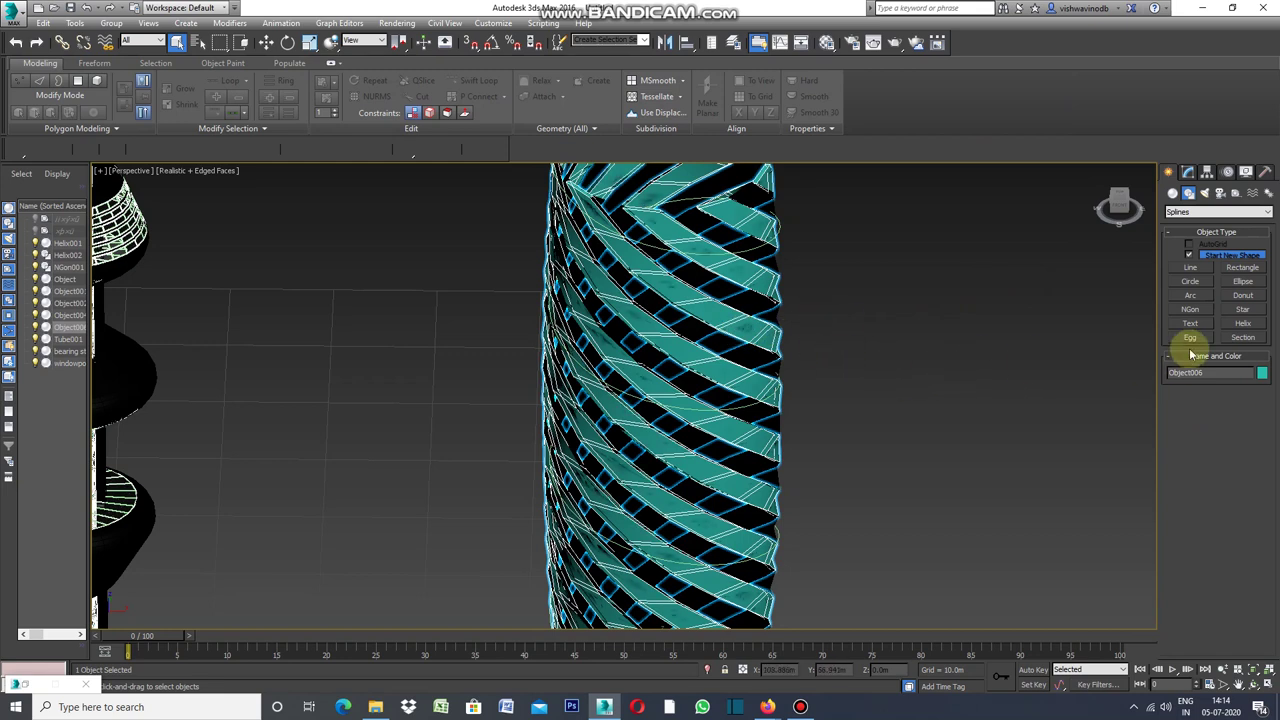
pyautogui.click(1188, 173)
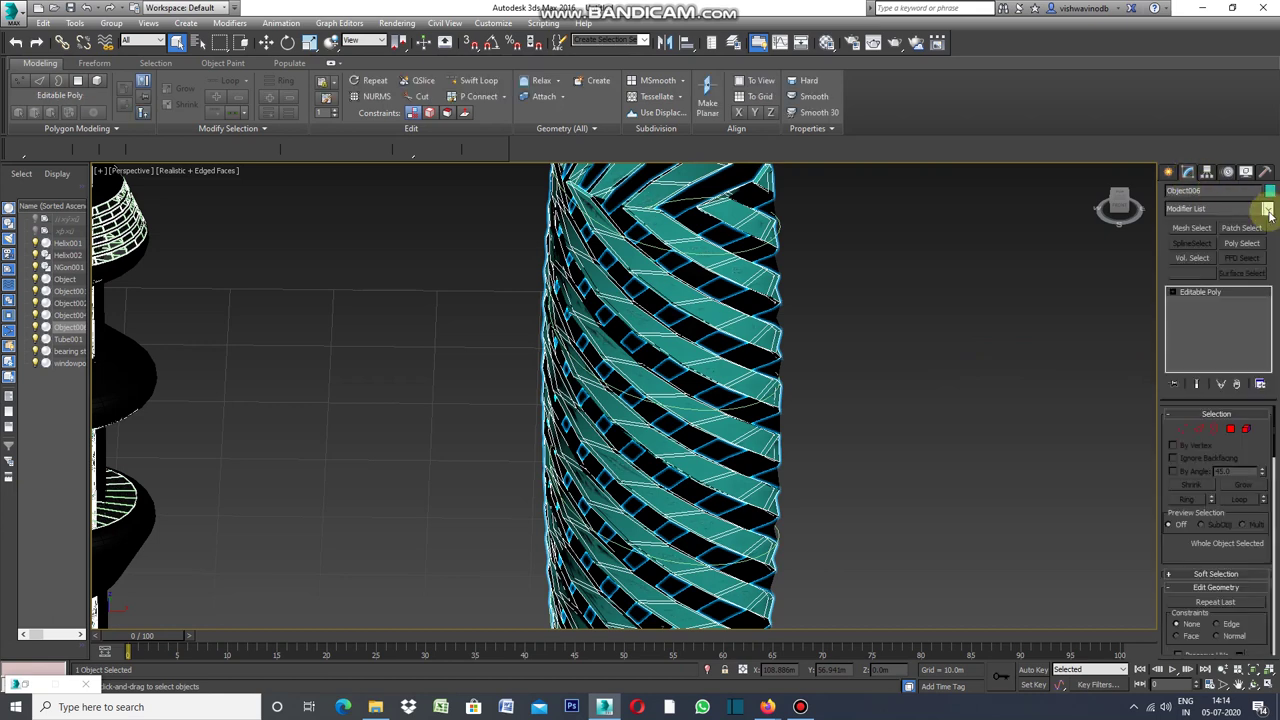
# - Add an Edit Poly modifier to Object006 and select all its strip elements
pyautogui.click(1268, 211)
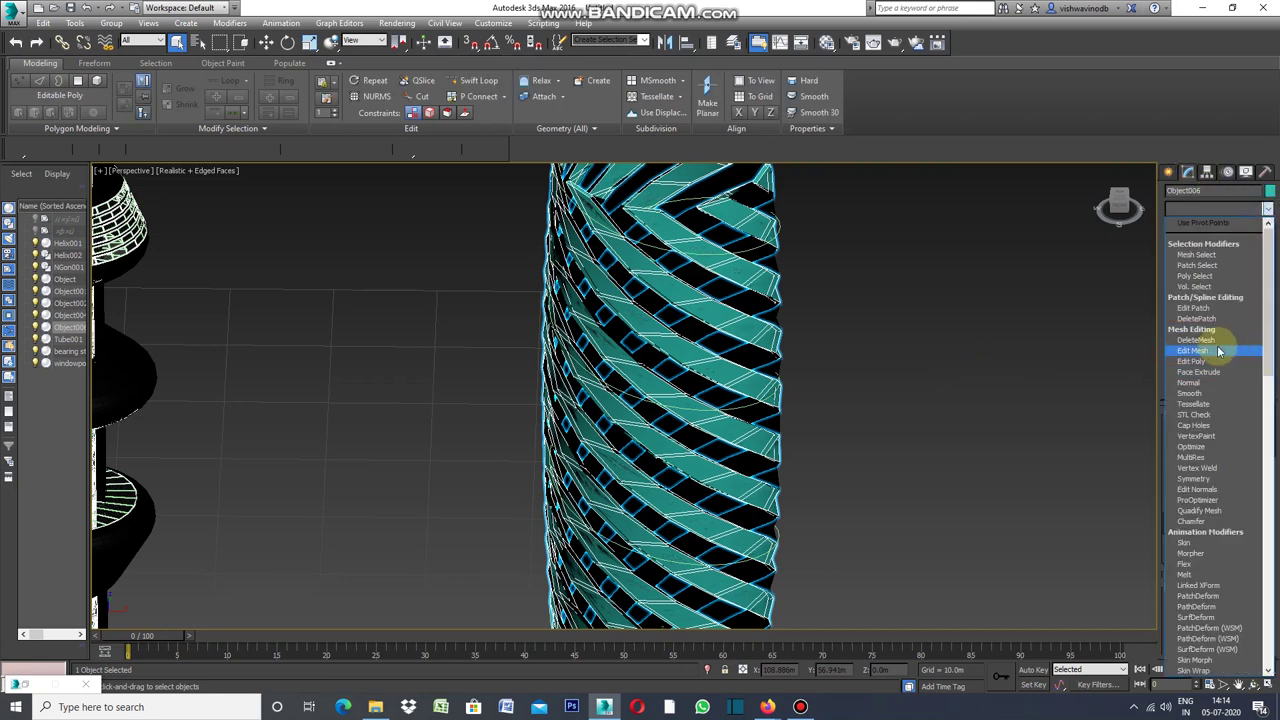
pyautogui.click(1208, 361)
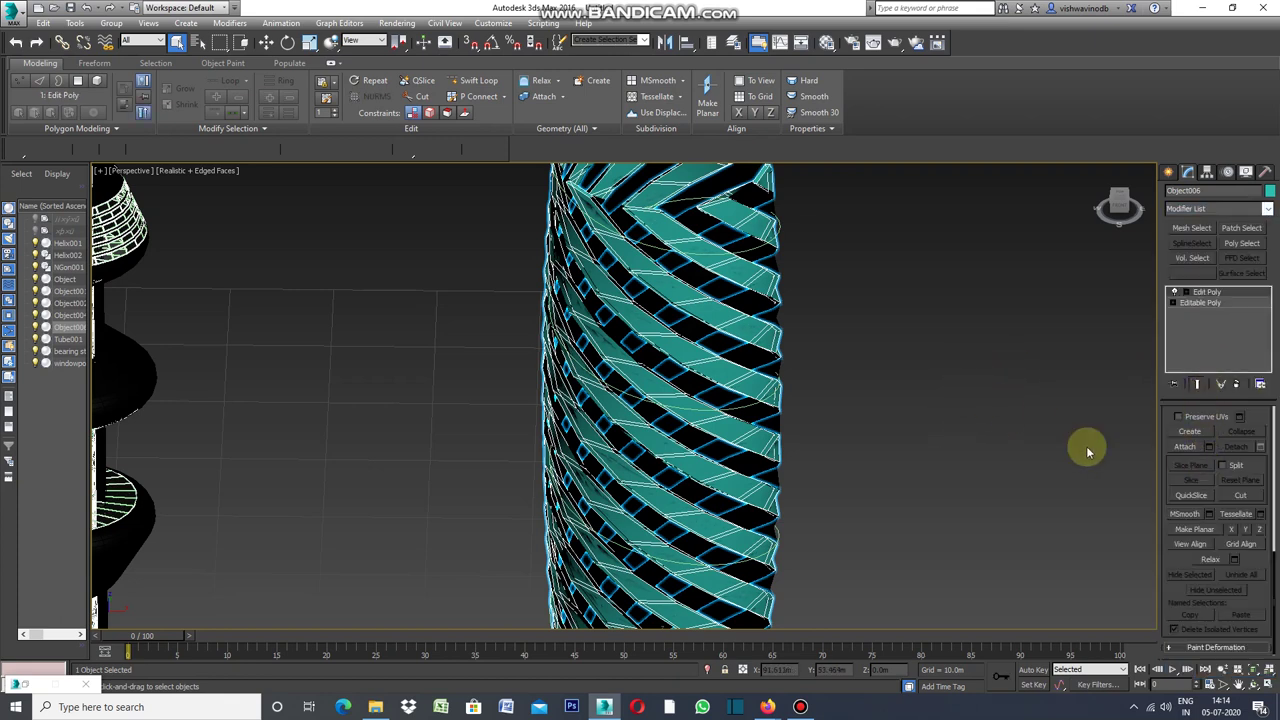
pyautogui.moveTo(1266, 563); pyautogui.dragTo(1272, 396)
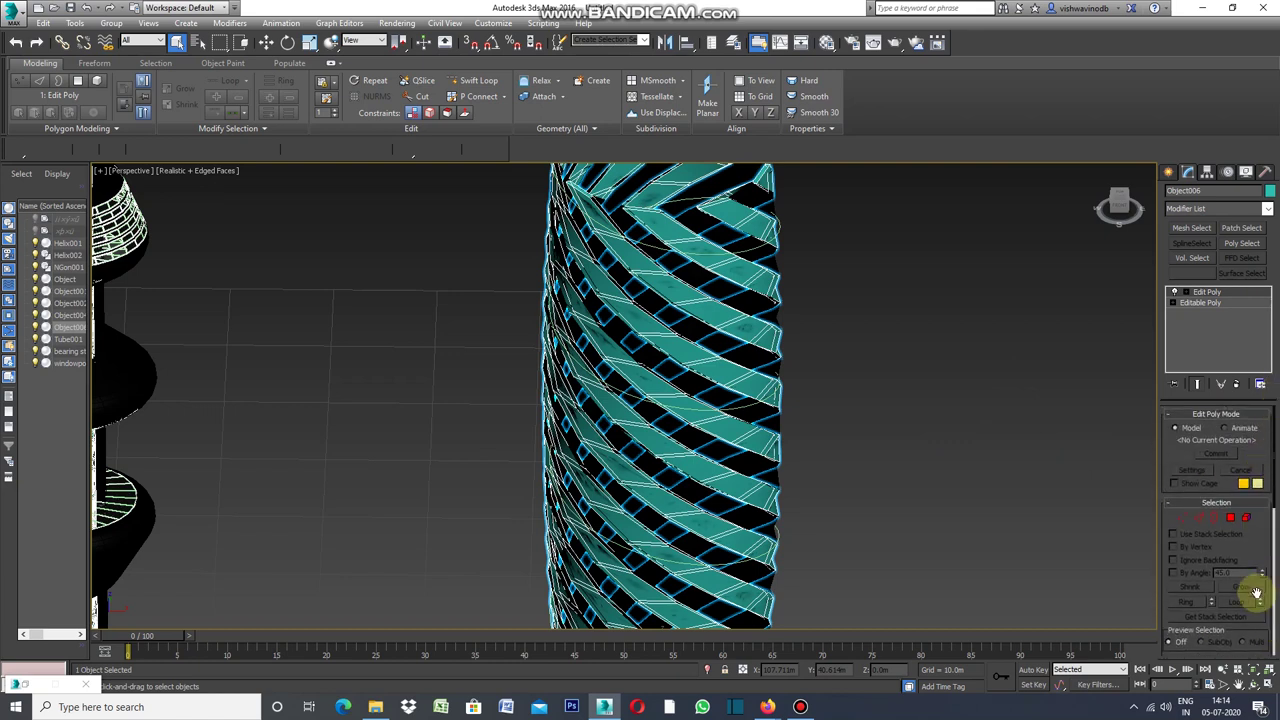
pyautogui.click(1201, 519)
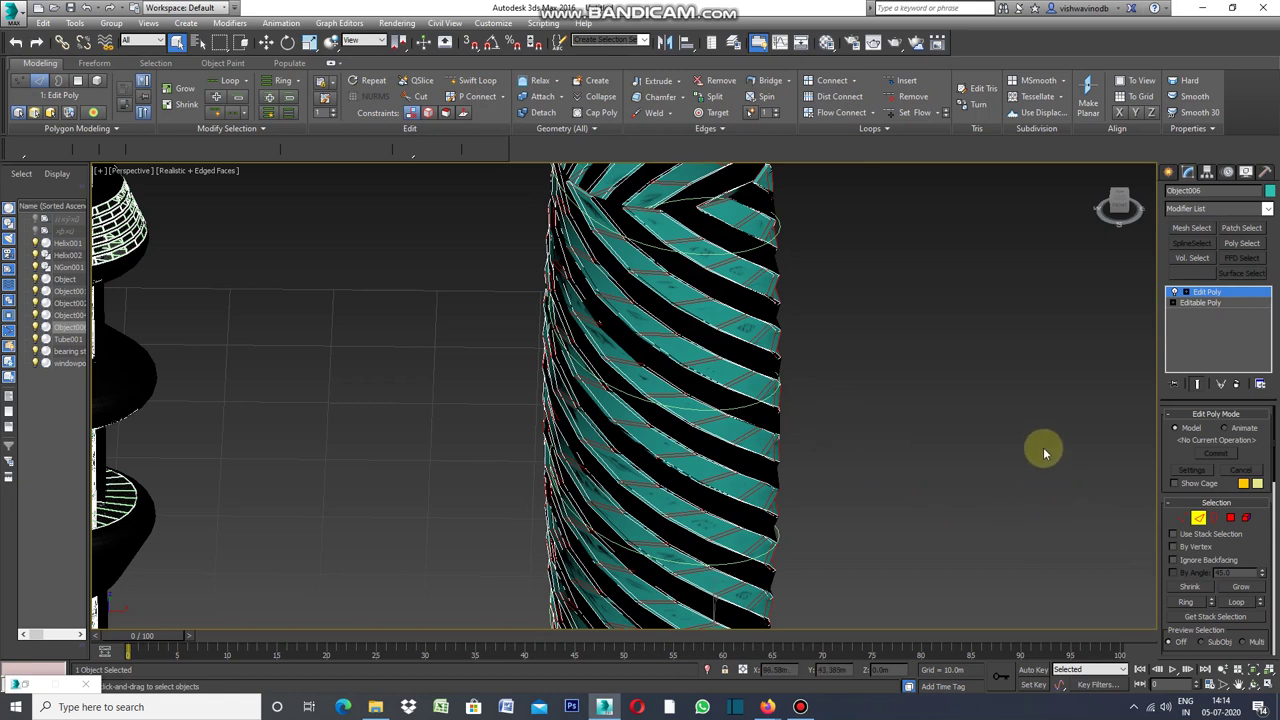
pyautogui.moveTo(1240, 470)
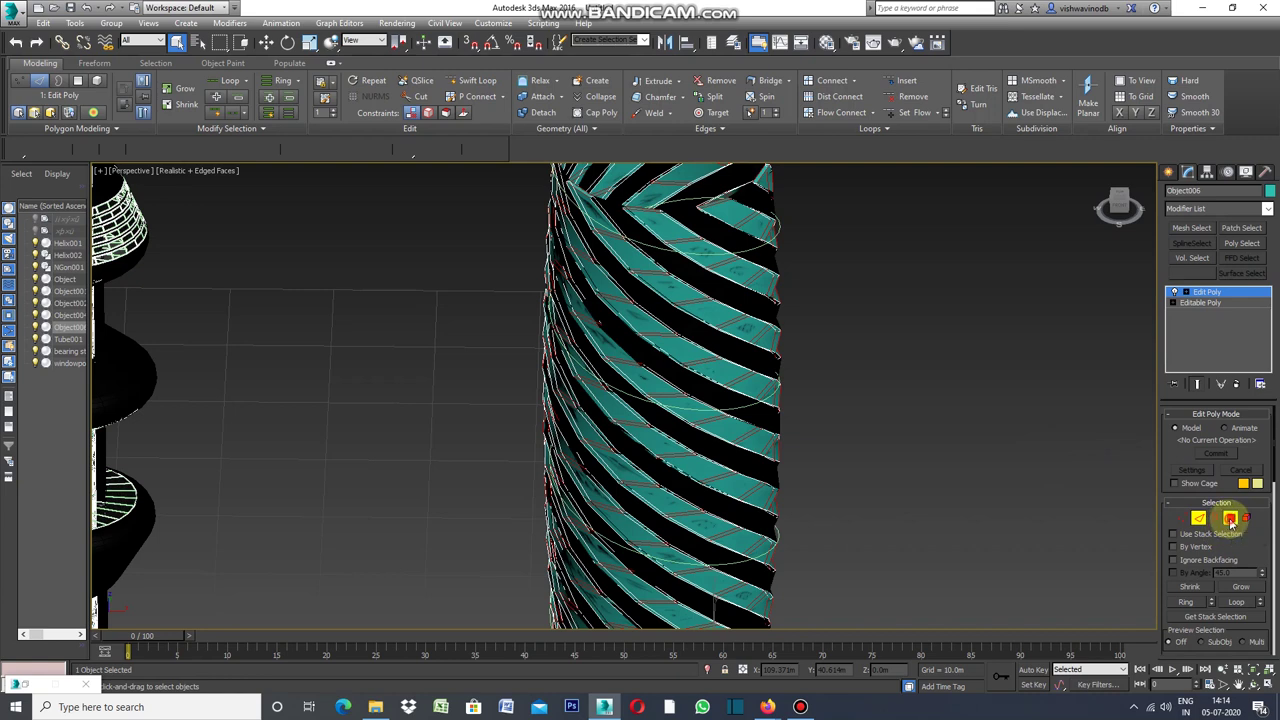
pyautogui.click(1231, 519)
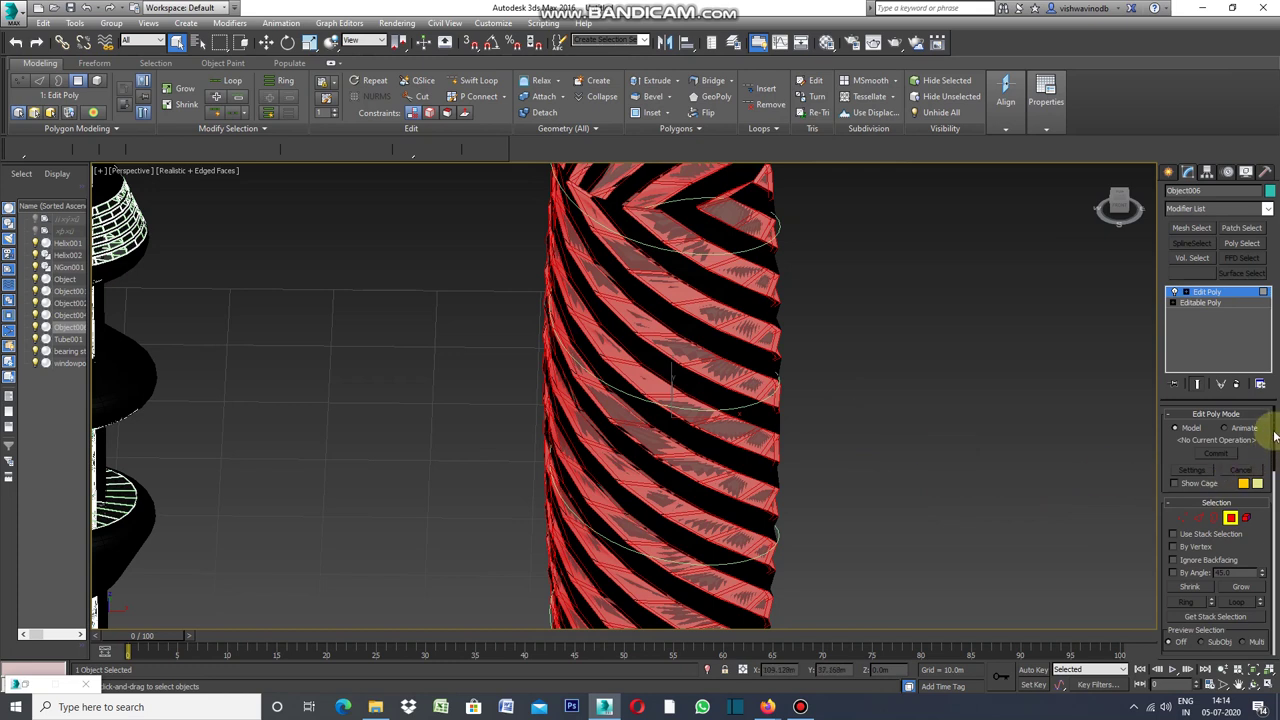
# - Inset the strip polygons by 0.2m and detach the inset panels as a glazing object
pyautogui.moveTo(1274, 430); pyautogui.dragTo(1275, 502)
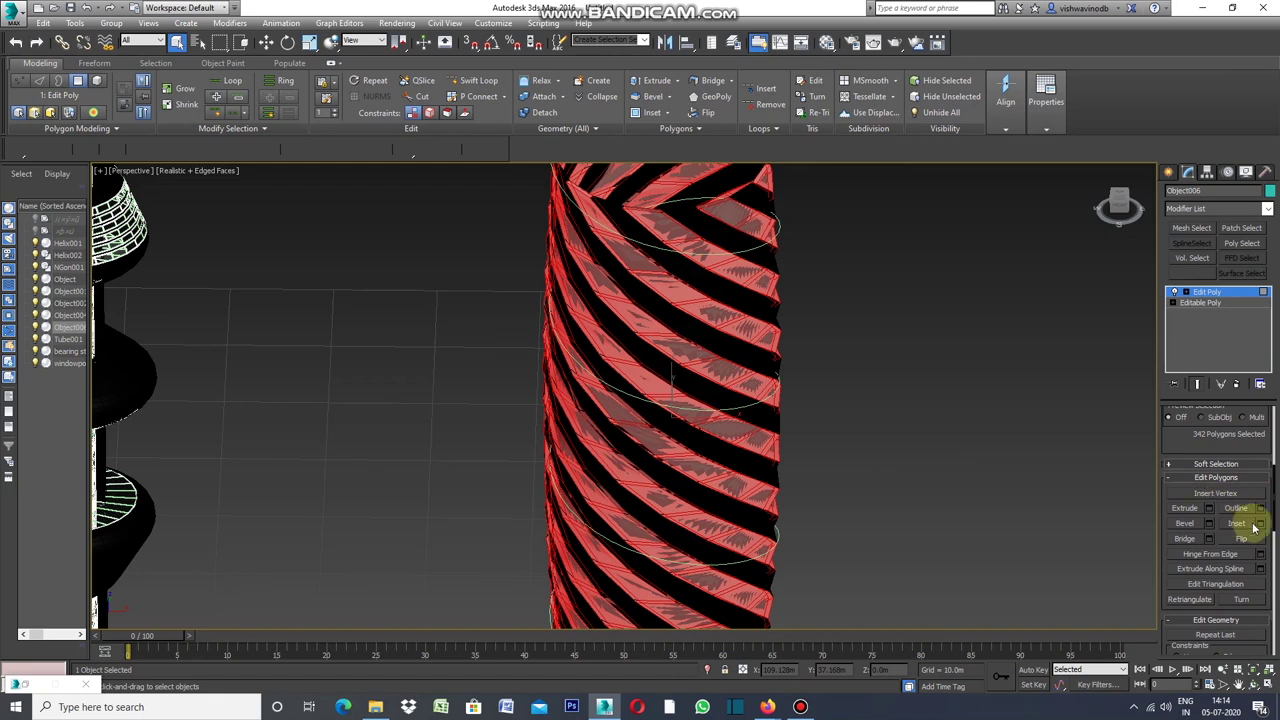
pyautogui.click(1262, 527)
pyautogui.click(629, 437)
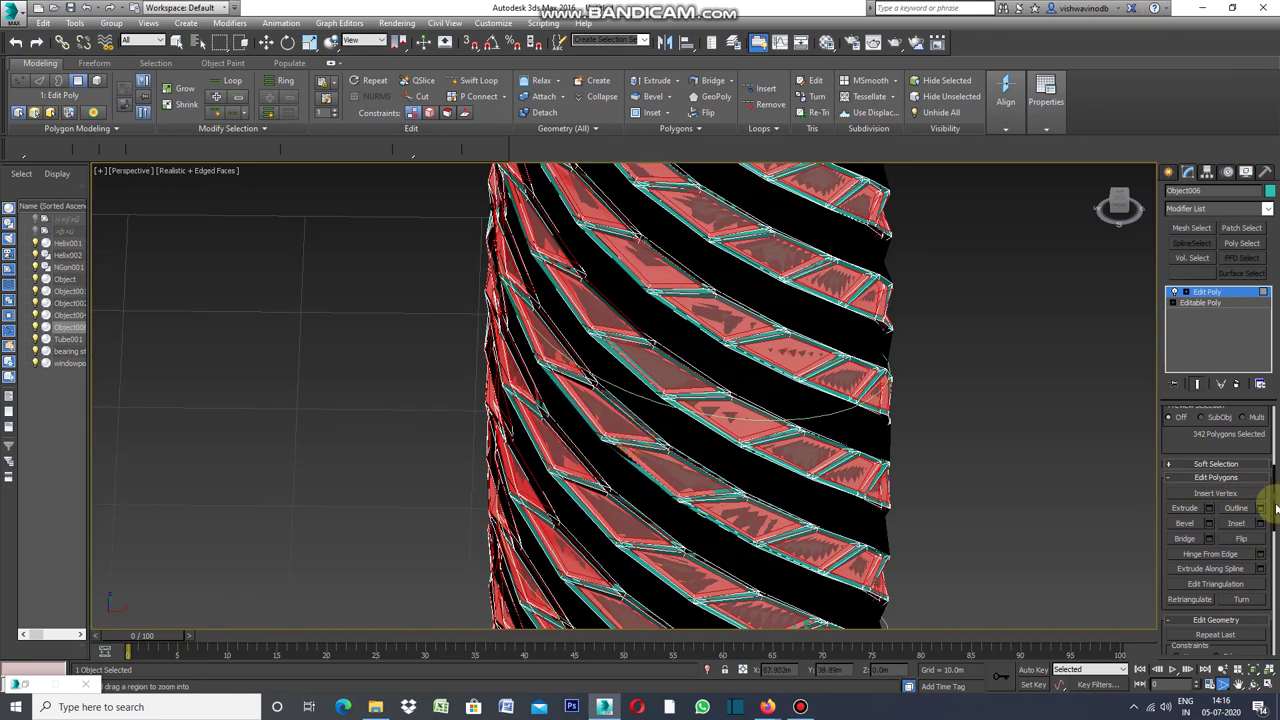
pyautogui.moveTo(1275, 502); pyautogui.dragTo(1262, 548)
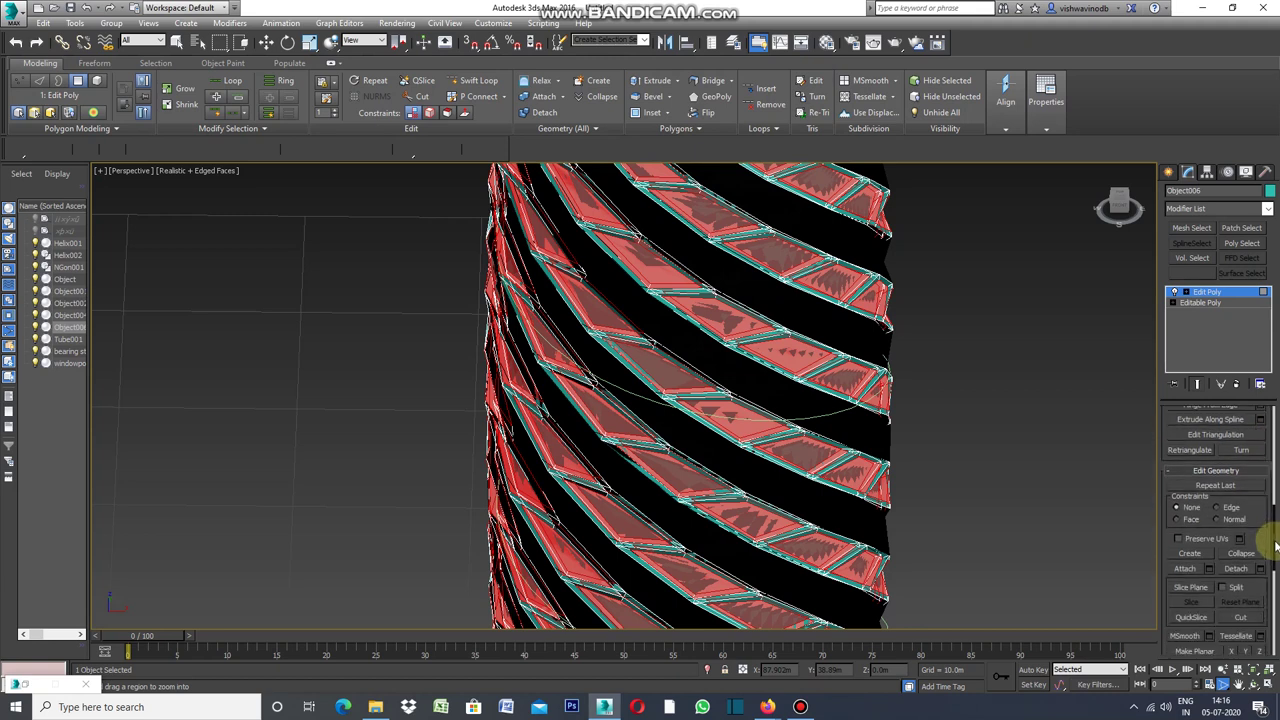
pyautogui.click(1224, 568)
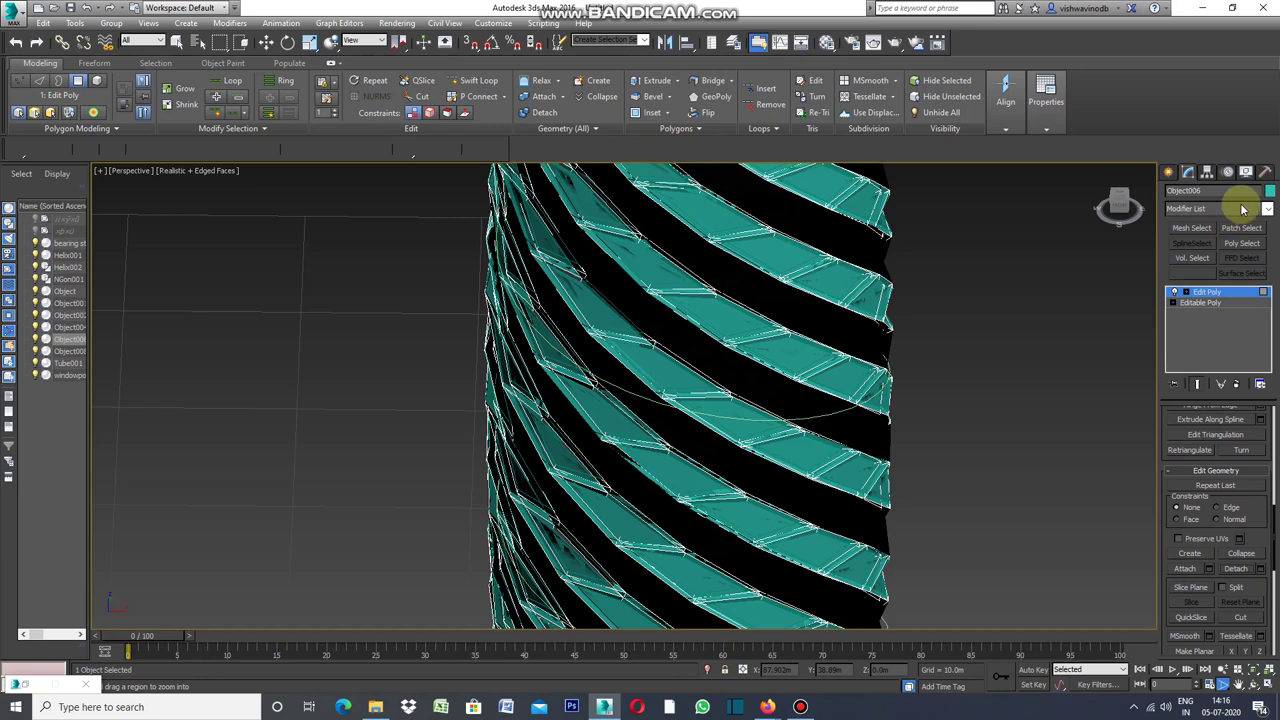
# - Set the strip frame object Object006's colour to white
pyautogui.click(1270, 192)
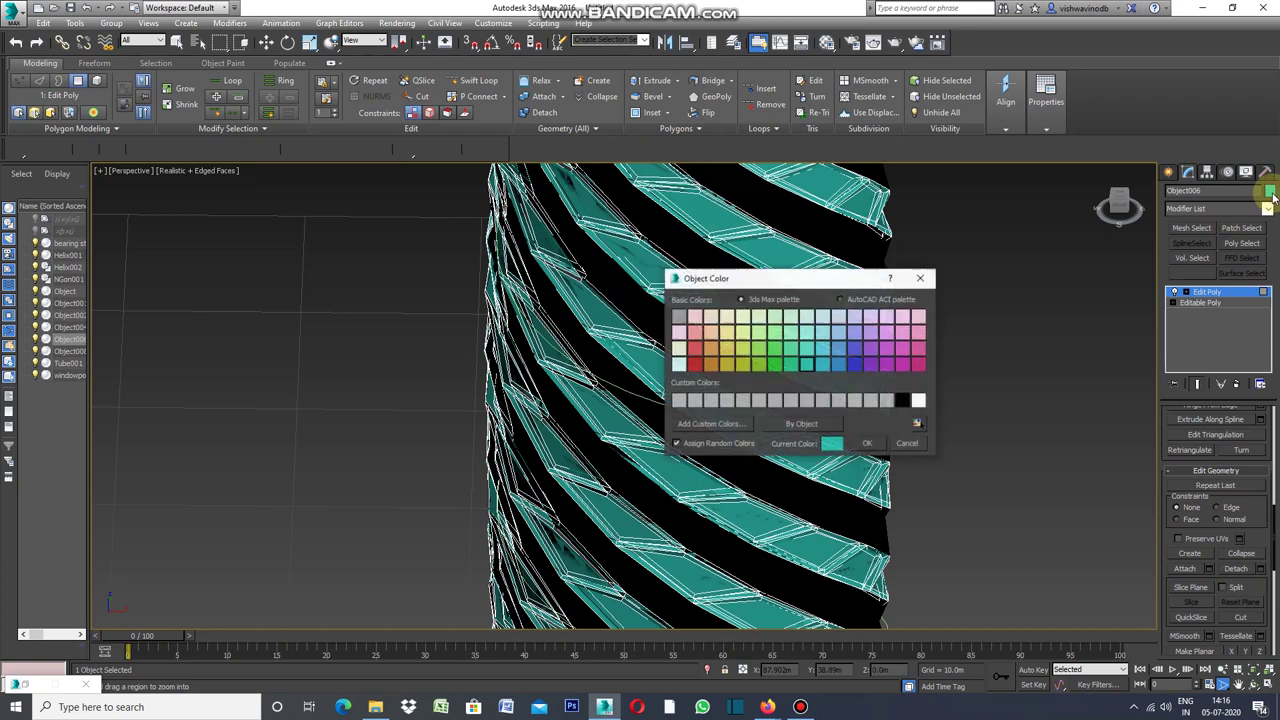
pyautogui.click(918, 401)
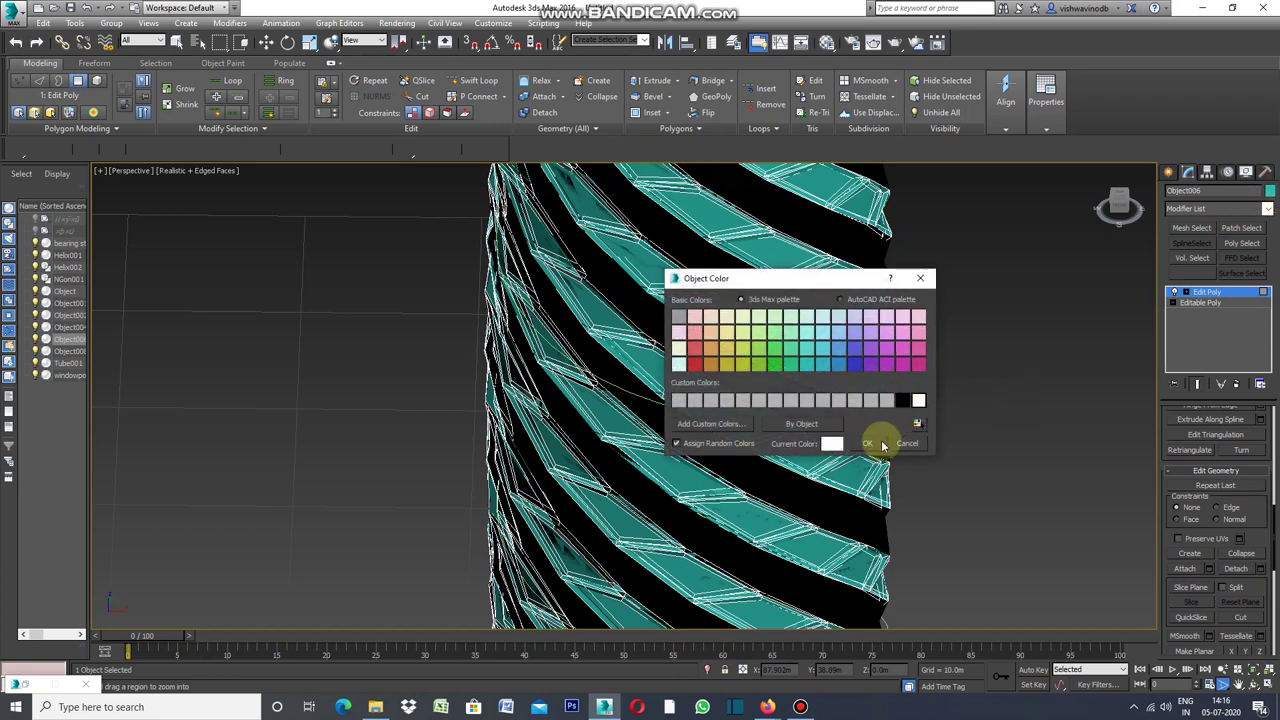
pyautogui.click(867, 443)
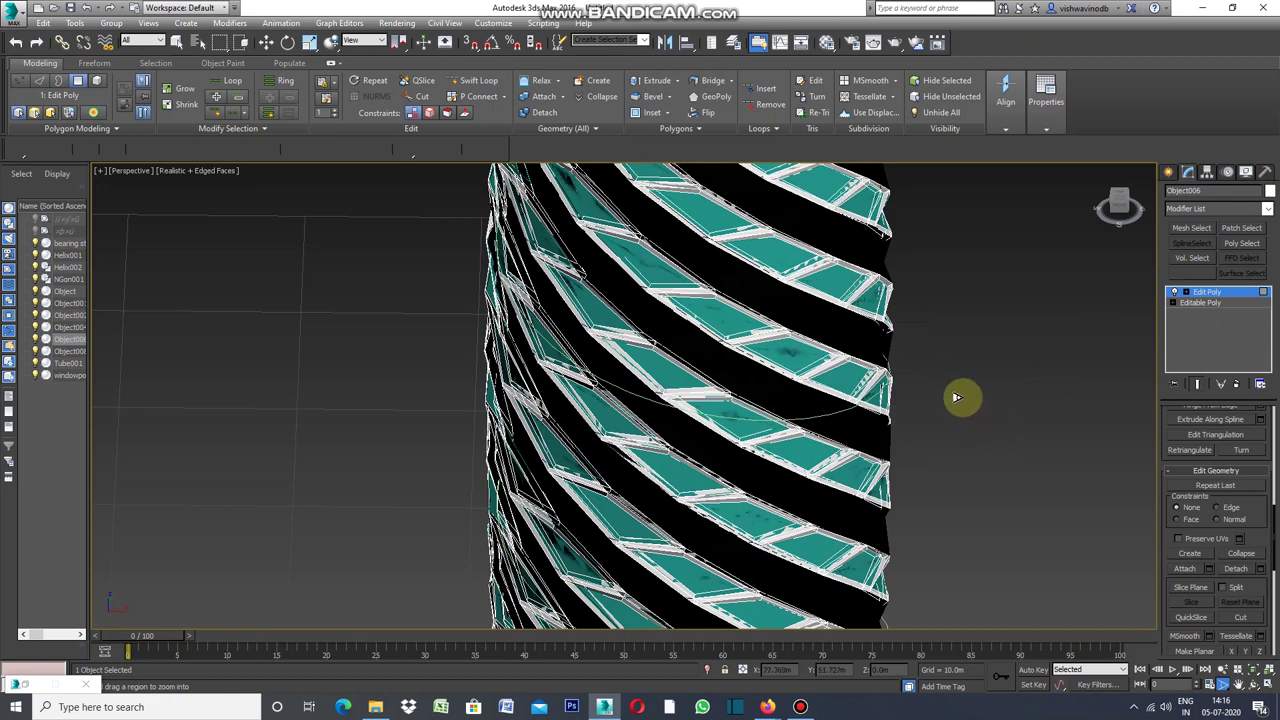
pyautogui.click(1224, 685)
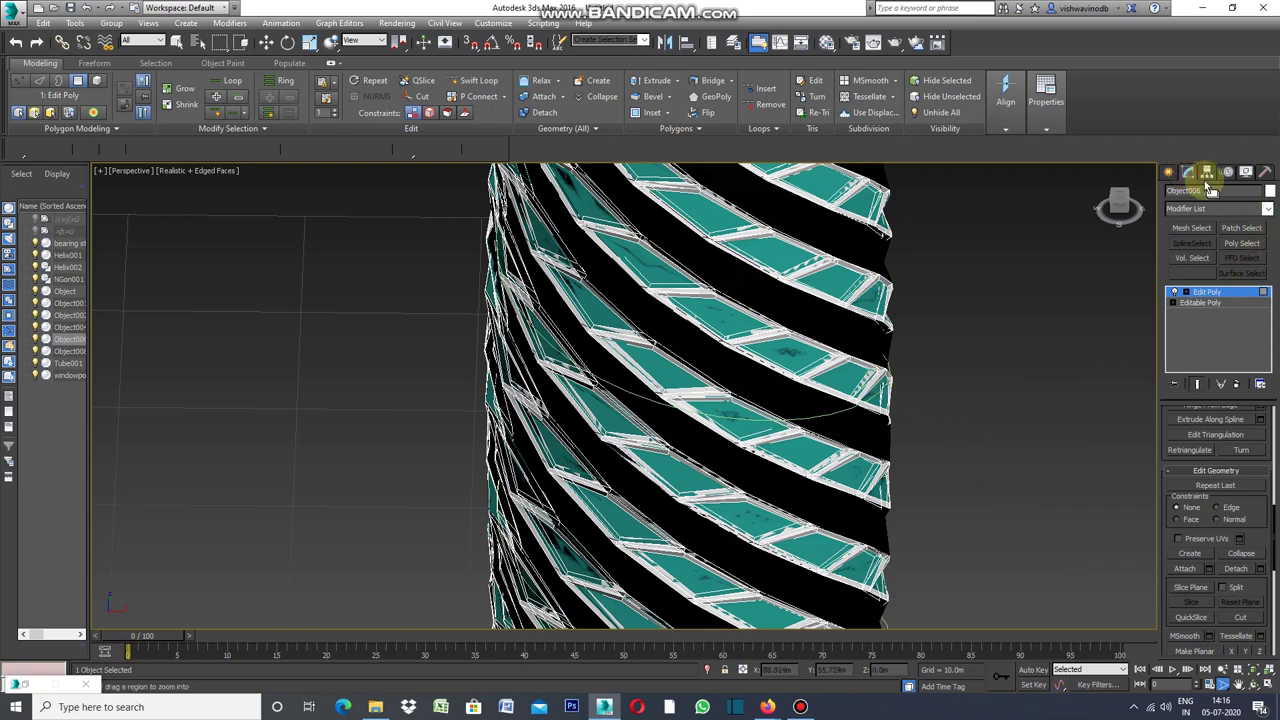
# - Add a Shell modifier to Object006 and zoom in on the strip frame
pyautogui.click(1268, 213)
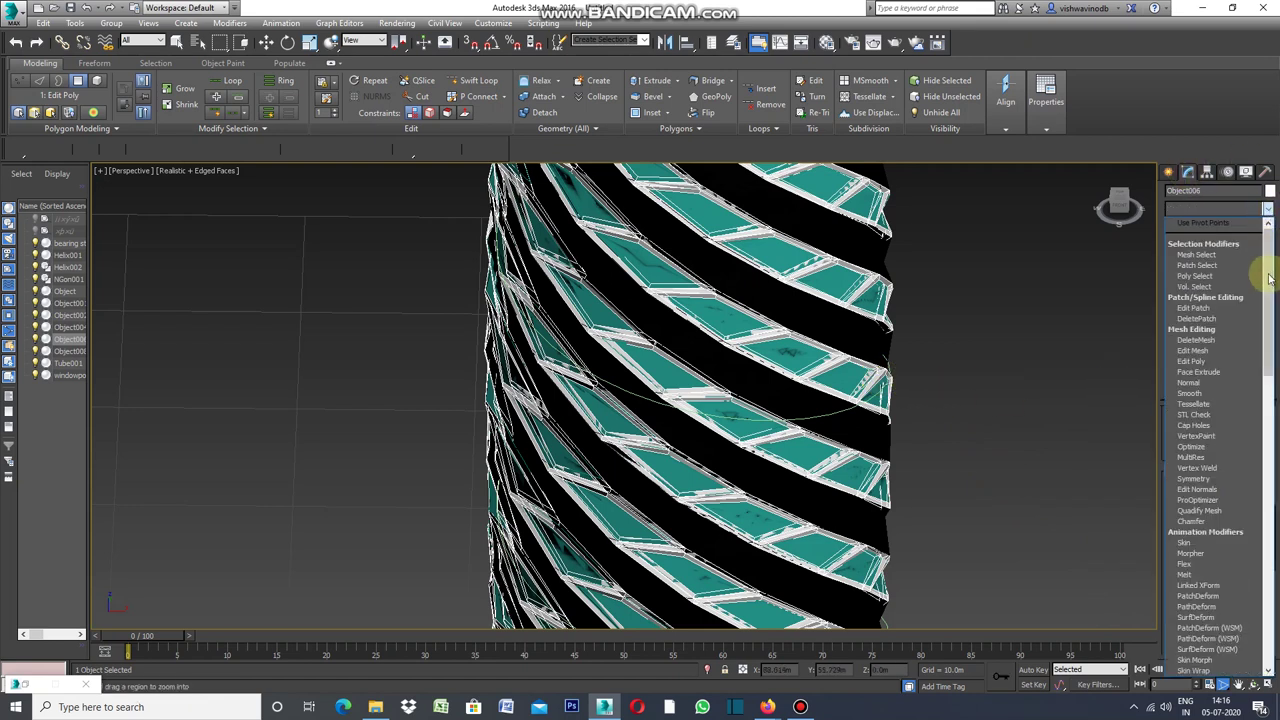
pyautogui.moveTo(1268, 310); pyautogui.dragTo(1274, 578)
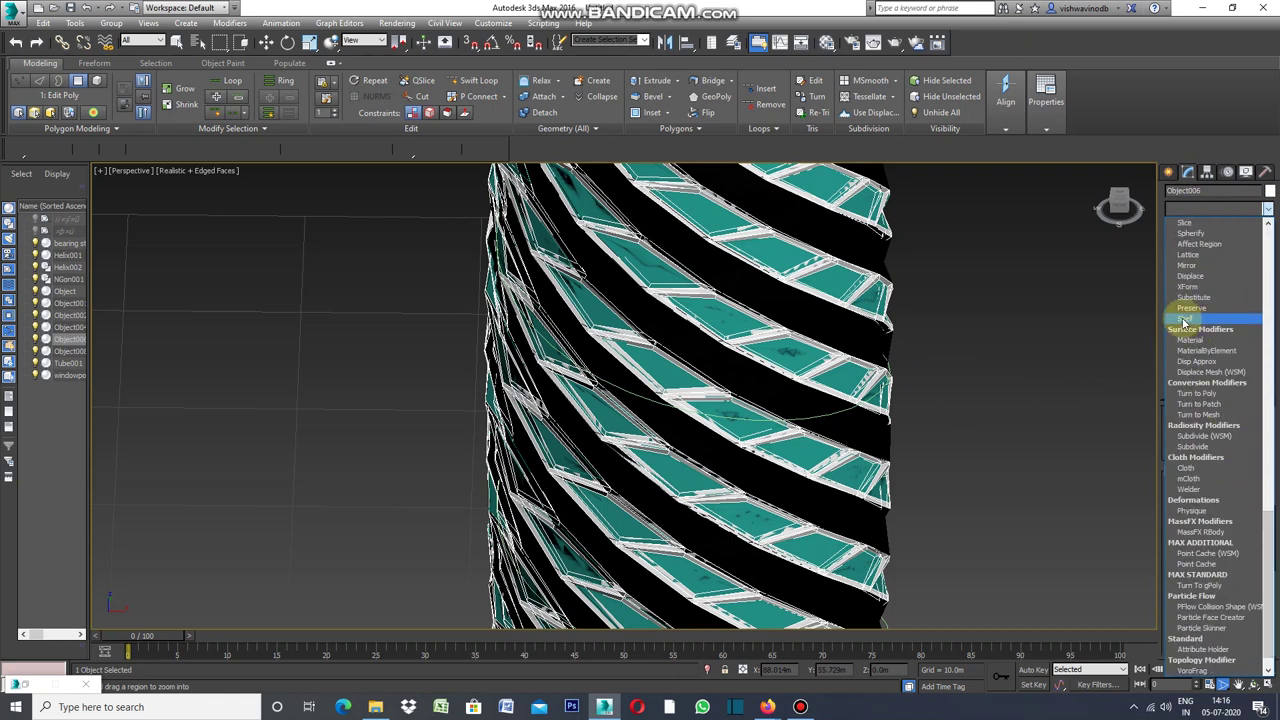
pyautogui.click(1191, 319)
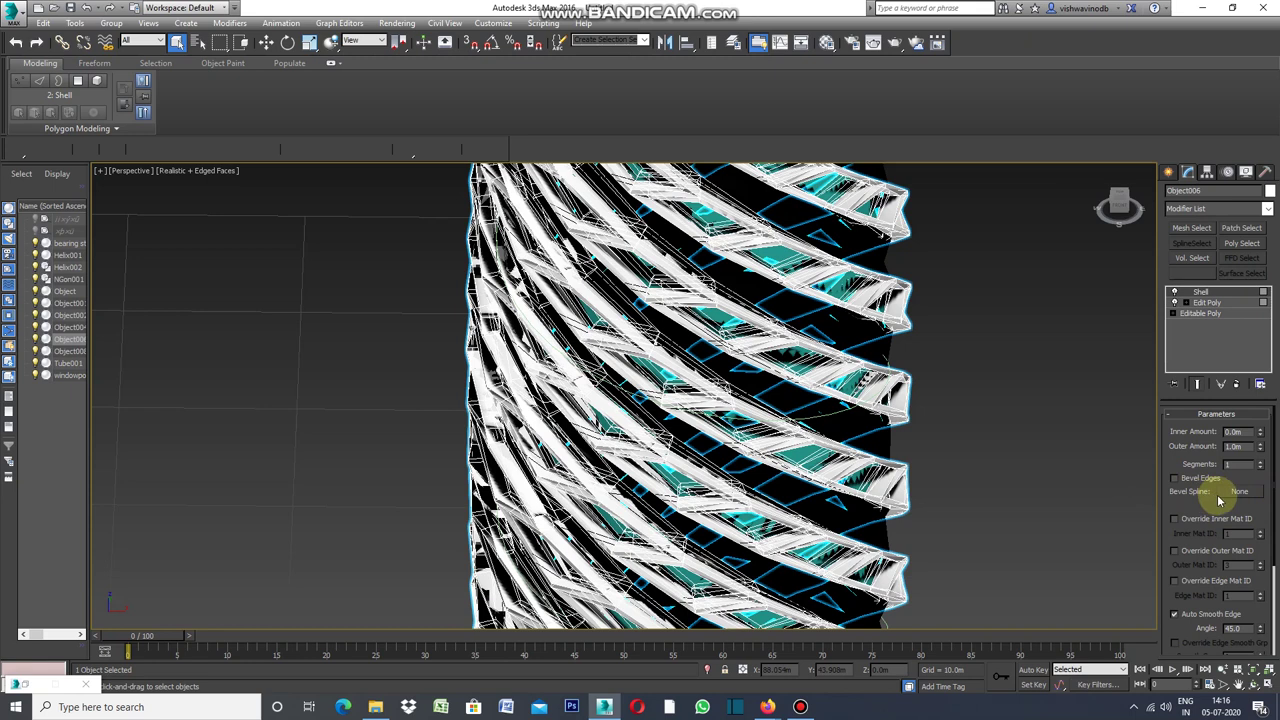
pyautogui.click(1222, 684)
pyautogui.moveTo(966, 466); pyautogui.dragTo(958, 473)
pyautogui.scroll(-5, 958, 473)
pyautogui.moveTo(971, 531)
pyautogui.keyDown('alt'); pyautogui.mouseDown(button='middle')
pyautogui.moveTo(894, 528)
pyautogui.moveTo(962, 512)
pyautogui.moveTo(954, 471)
pyautogui.mouseUp(button='middle'); pyautogui.keyUp('alt')
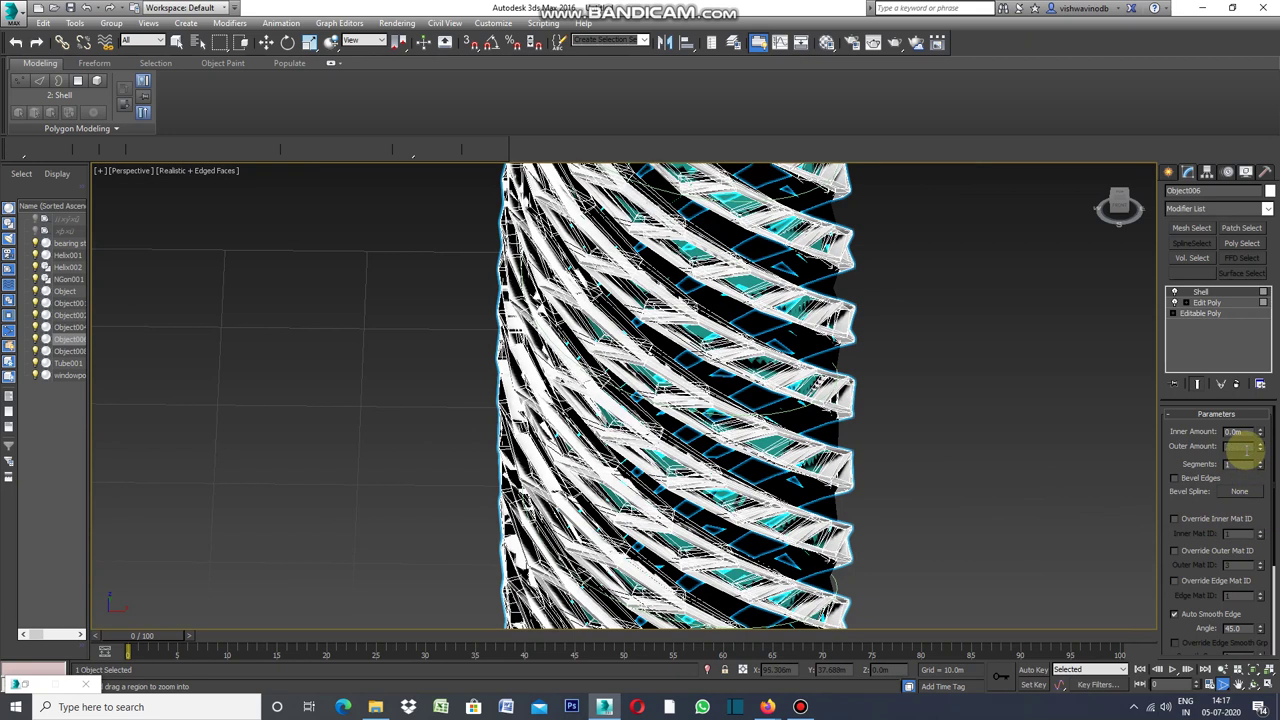
# - Set the shell's Outer Amount to 0.25m and Inner Amount to 0.0m
pyautogui.press('BackSpace')
pyautogui.press('Return')
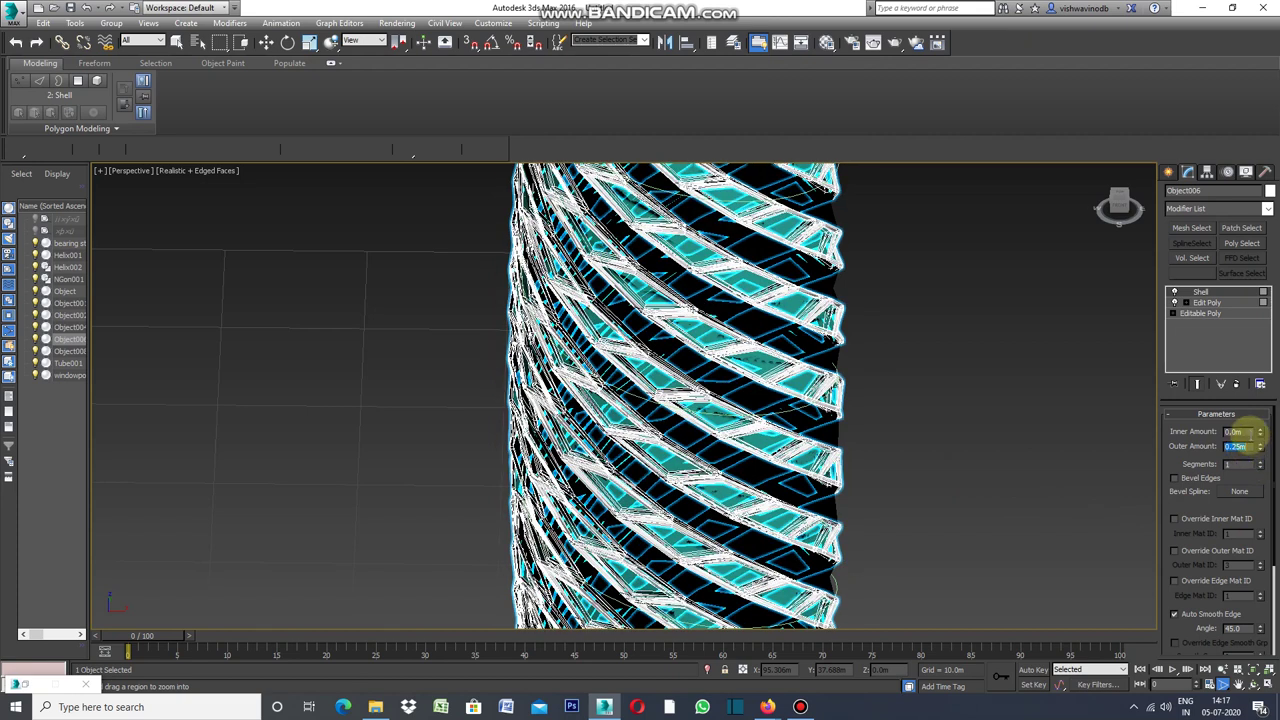
pyautogui.moveTo(1258, 432); pyautogui.dragTo(1250, 430)
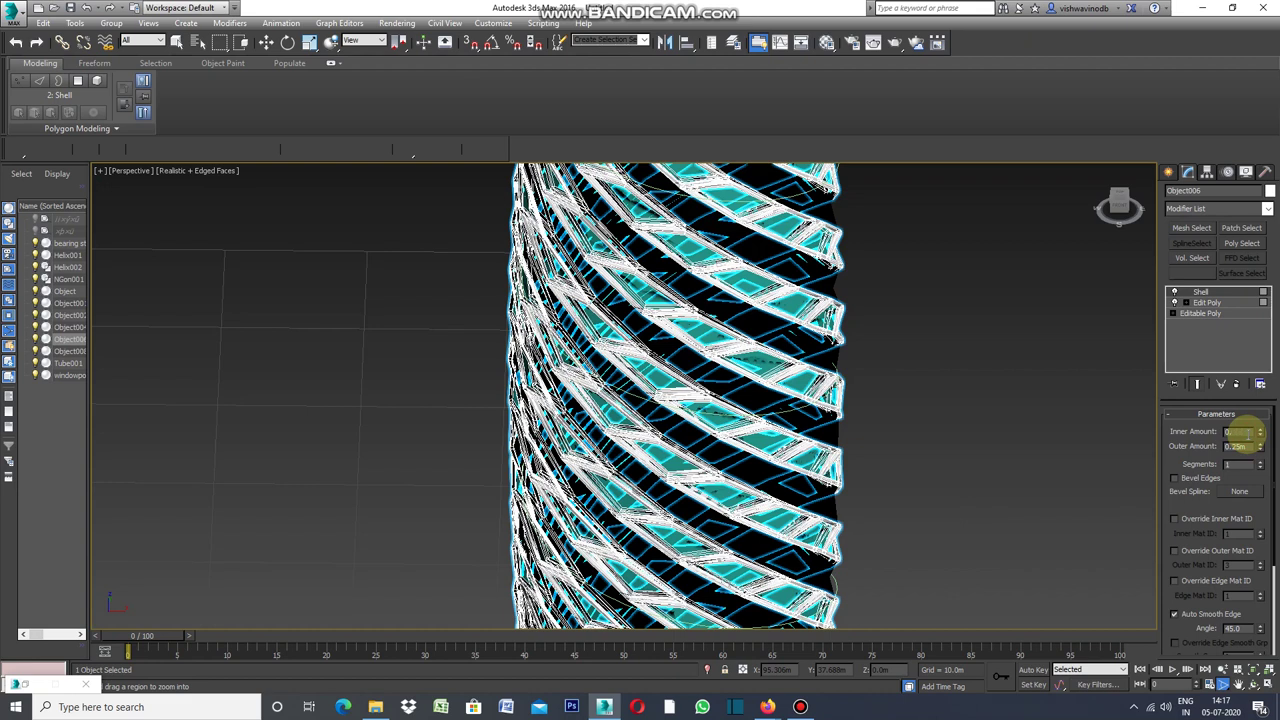
pyautogui.write('1')
pyautogui.press('Return')
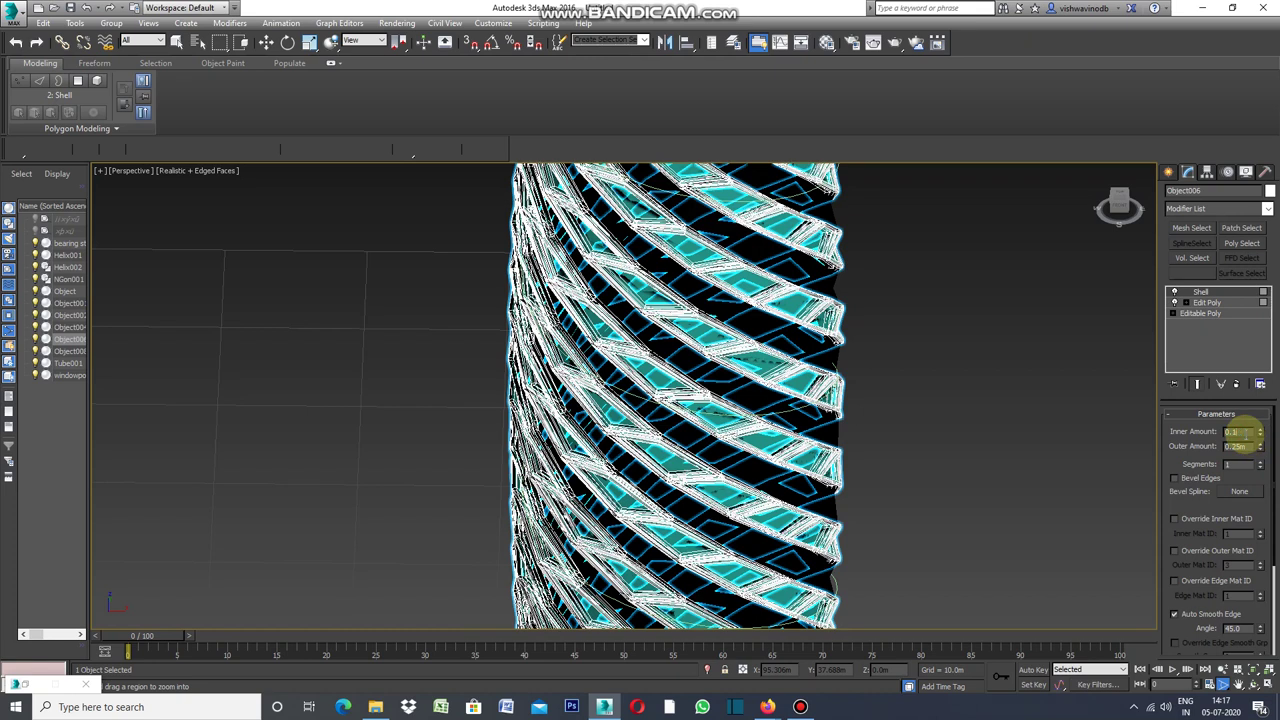
pyautogui.write('0')
pyautogui.press('Return')
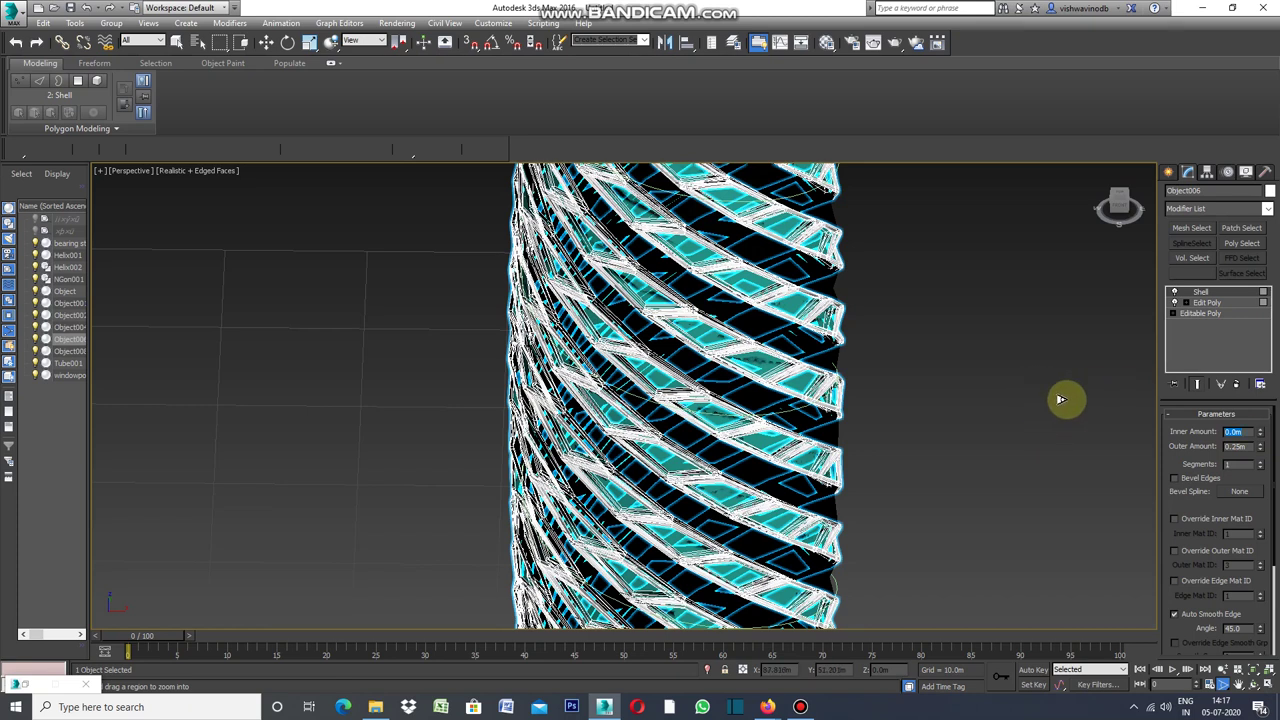
pyautogui.click(1170, 174)
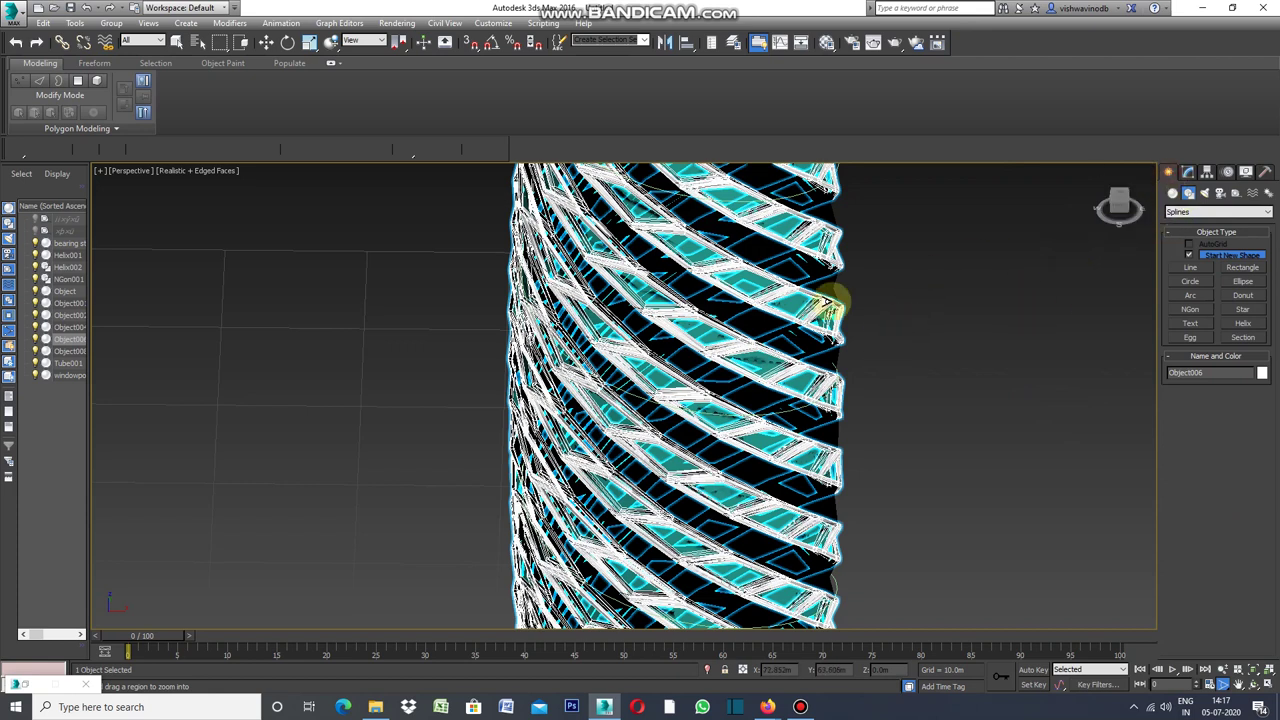
# - Select the bearing struct core and give it a Shell with 1.2m outer amount
pyautogui.rightClick(826, 297)
pyautogui.click(792, 264)
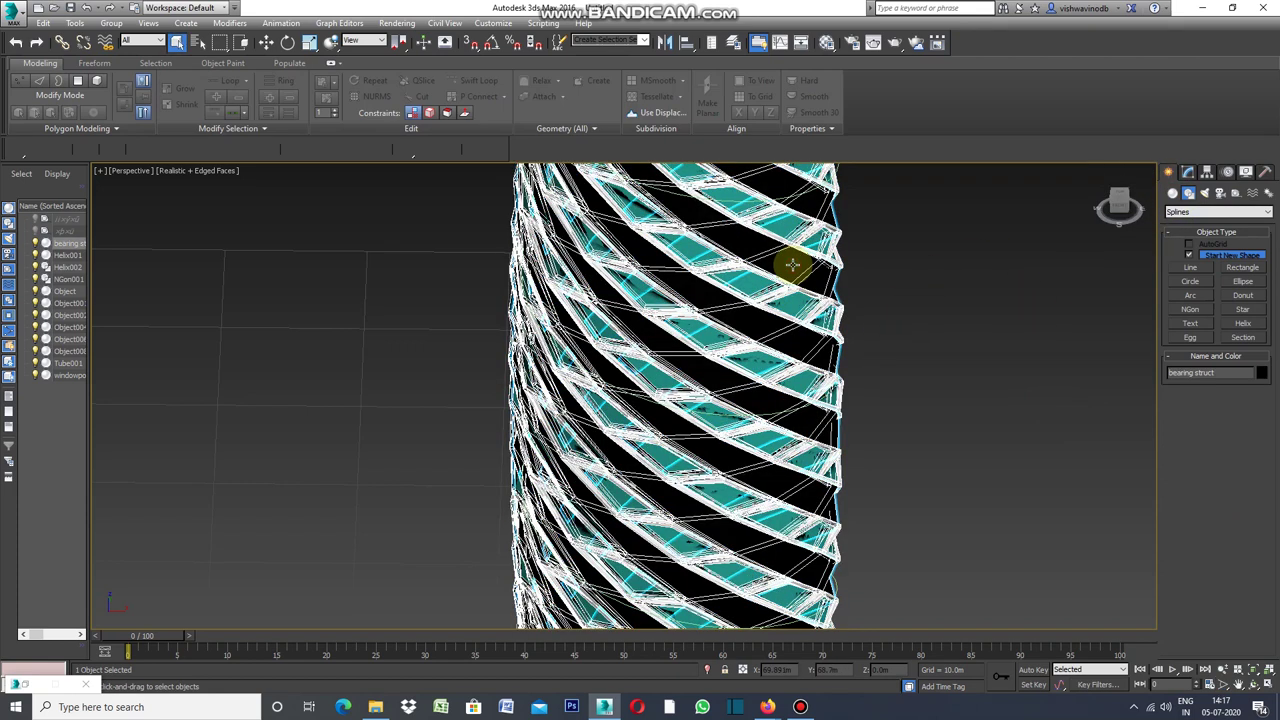
pyautogui.click(1190, 174)
pyautogui.click(1267, 208)
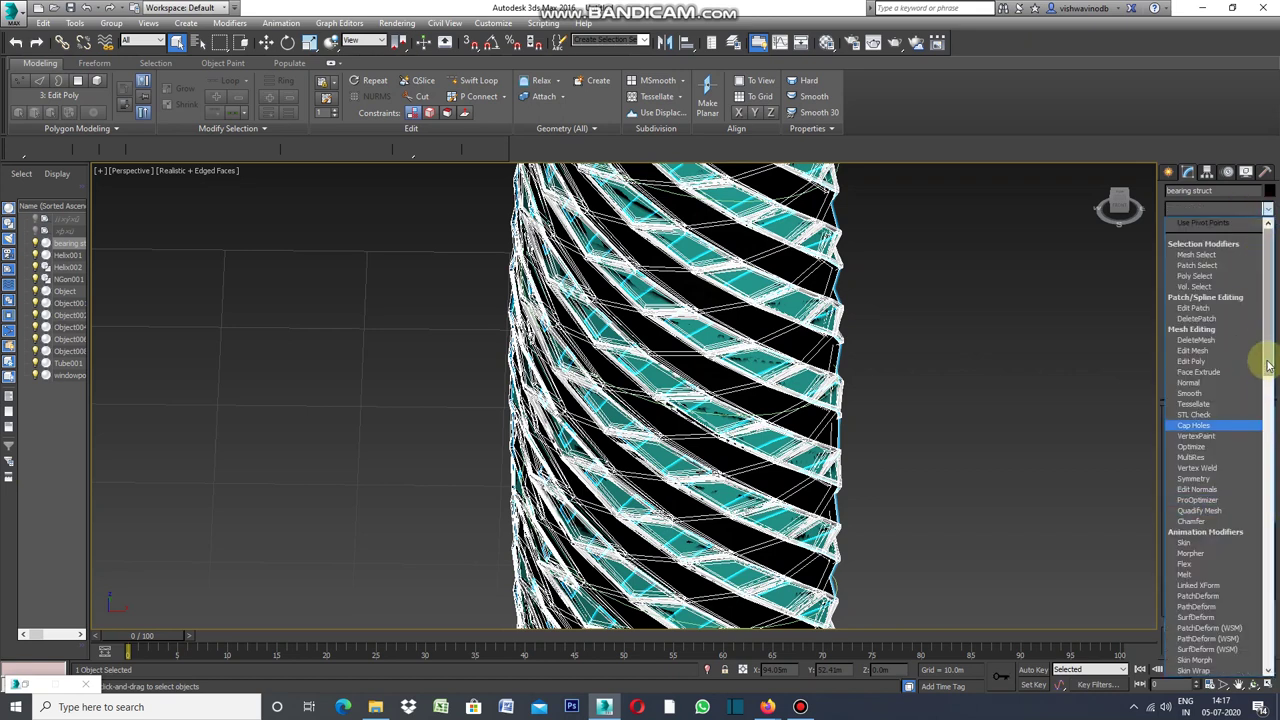
pyautogui.moveTo(1268, 358); pyautogui.dragTo(1270, 568)
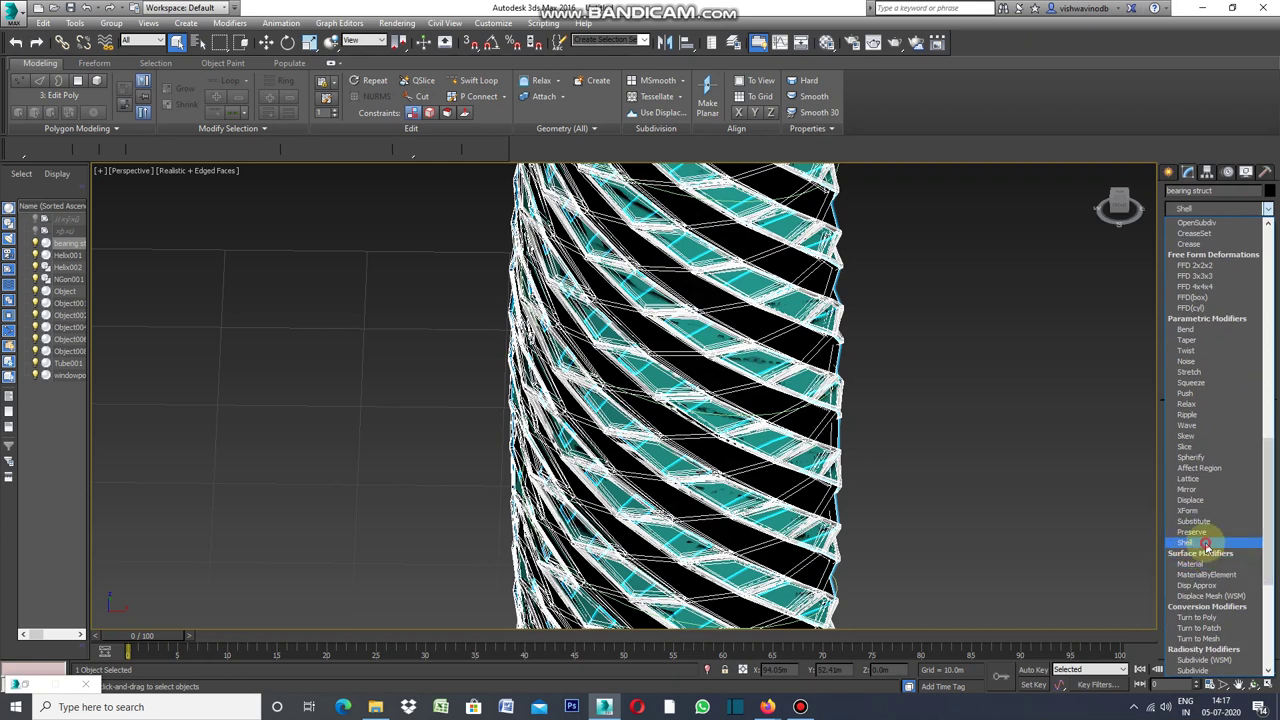
pyautogui.click(1206, 543)
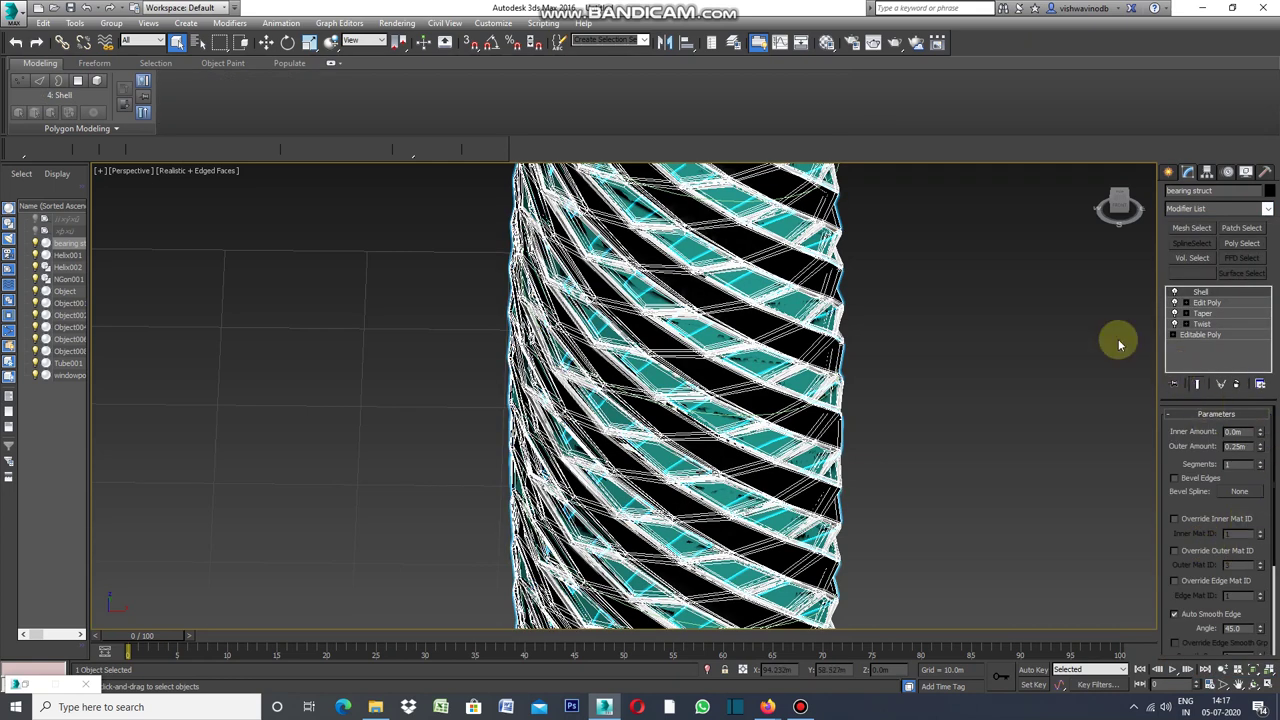
pyautogui.click(1245, 447)
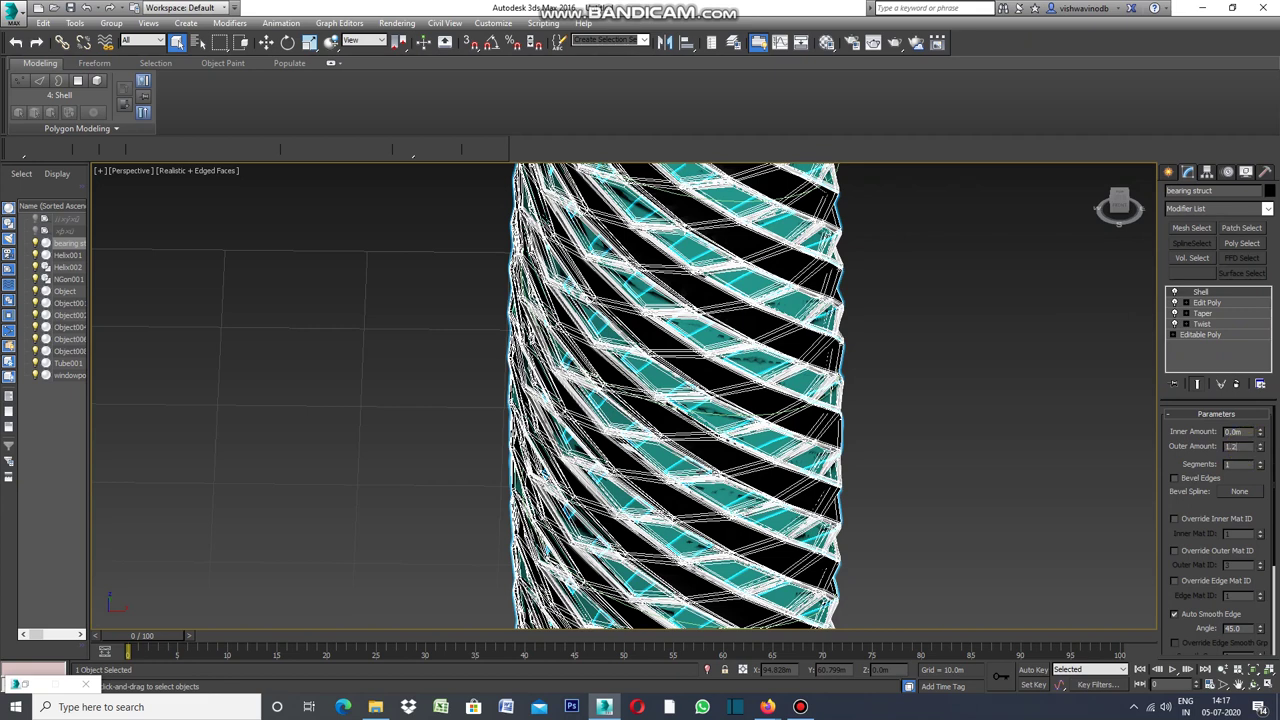
pyautogui.press('Return')
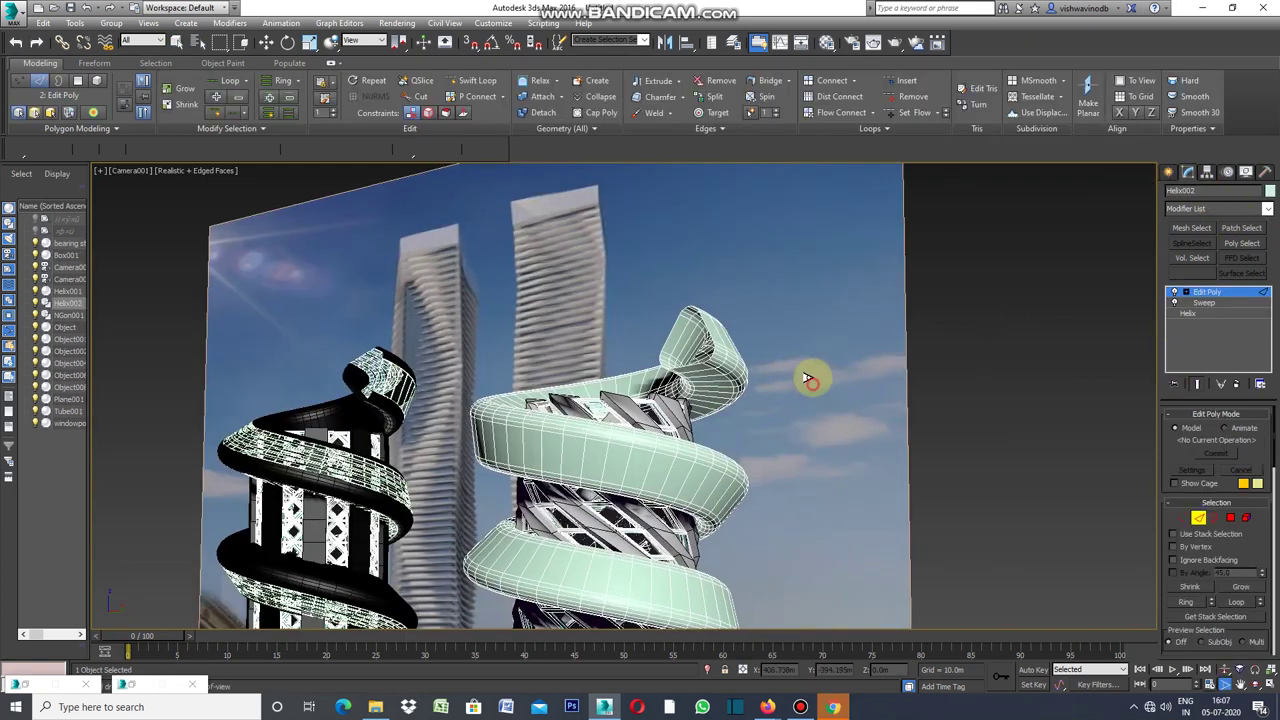
# - Pan the camera view to the helix and add an Edit Poly modifier to Helix002
pyautogui.scroll(2, 817, 328)
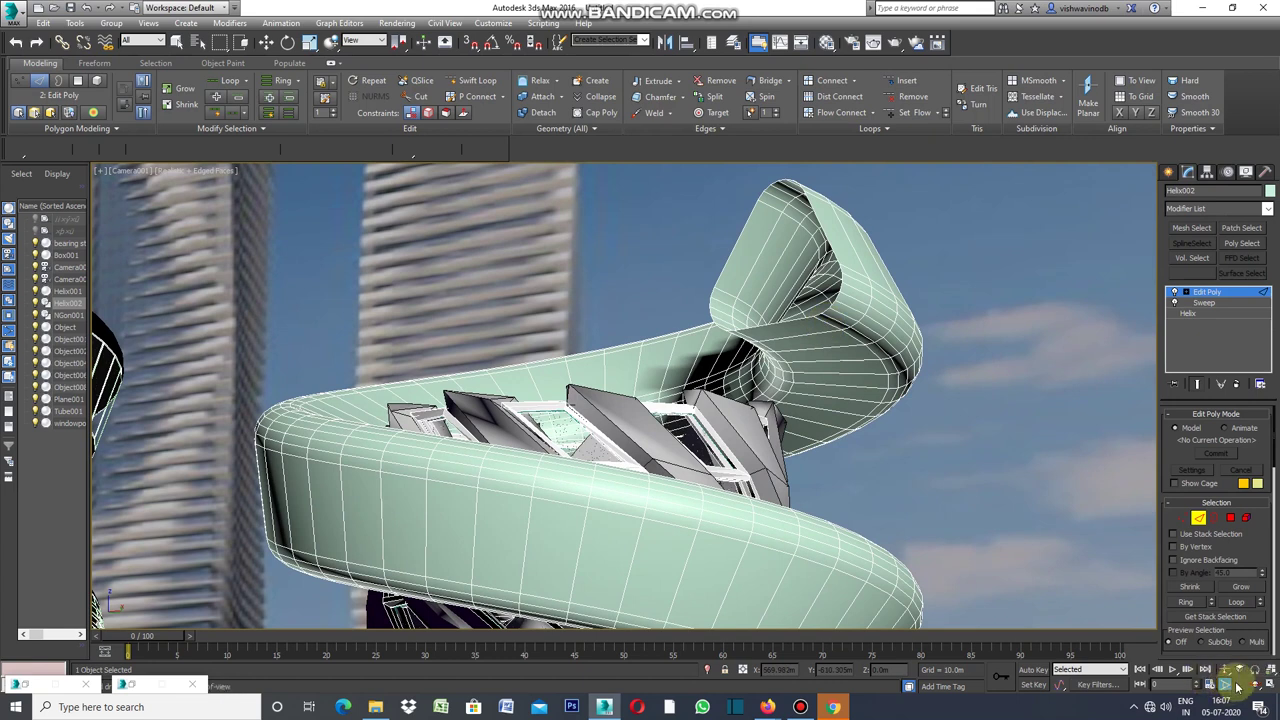
pyautogui.click(1238, 686)
pyautogui.moveTo(957, 437); pyautogui.dragTo(934, 457)
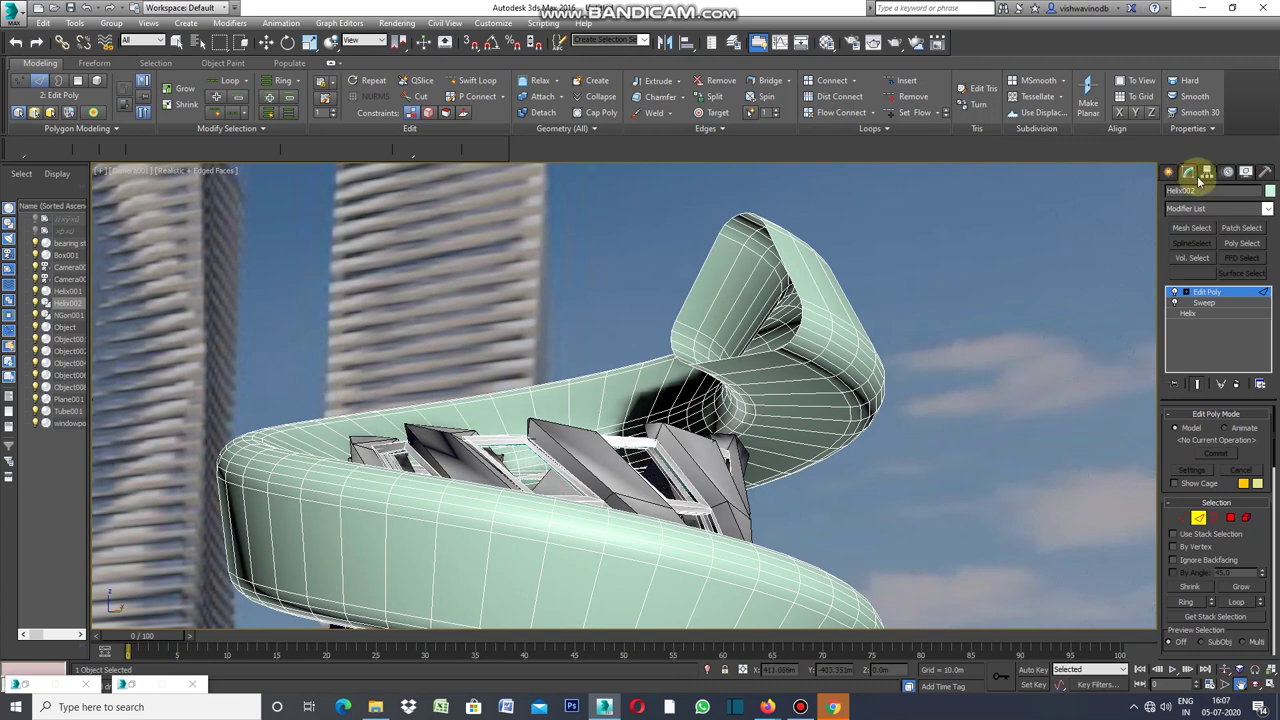
pyautogui.click(1266, 213)
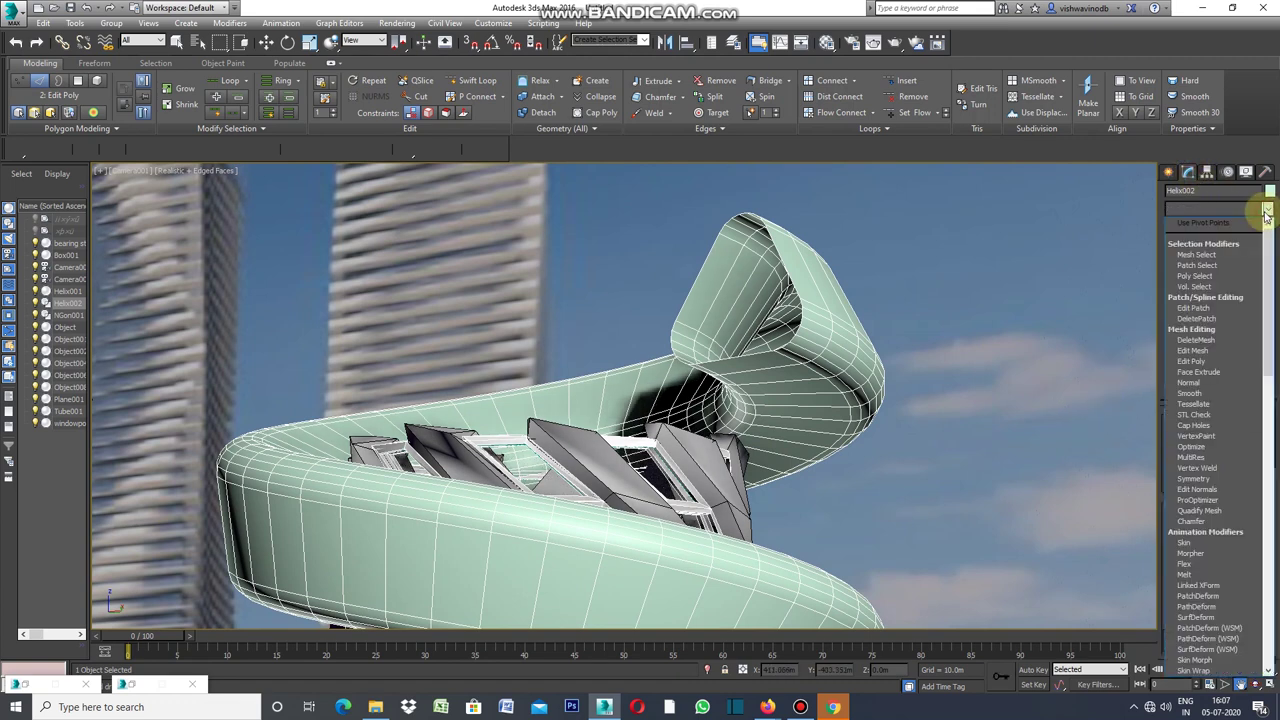
pyautogui.click(1196, 360)
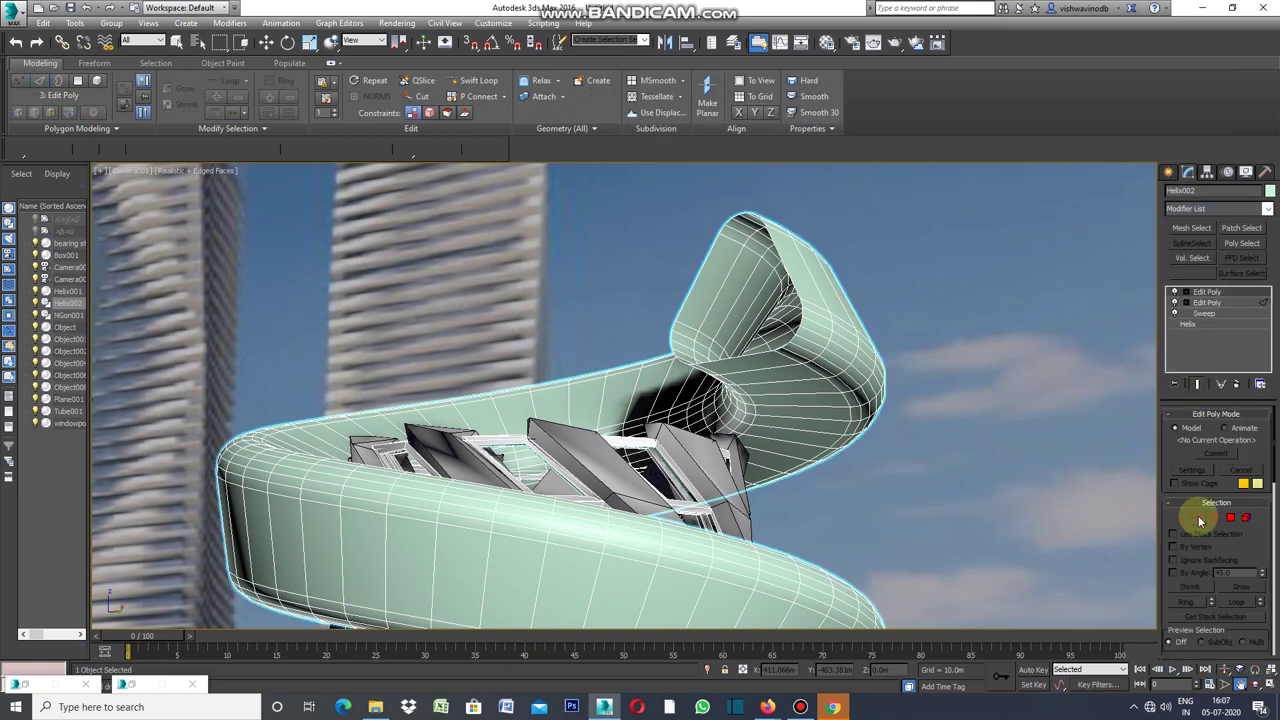
# - Select the ribbon's top edge and extend it into an edge Ring along the ribbon
pyautogui.click(1200, 519)
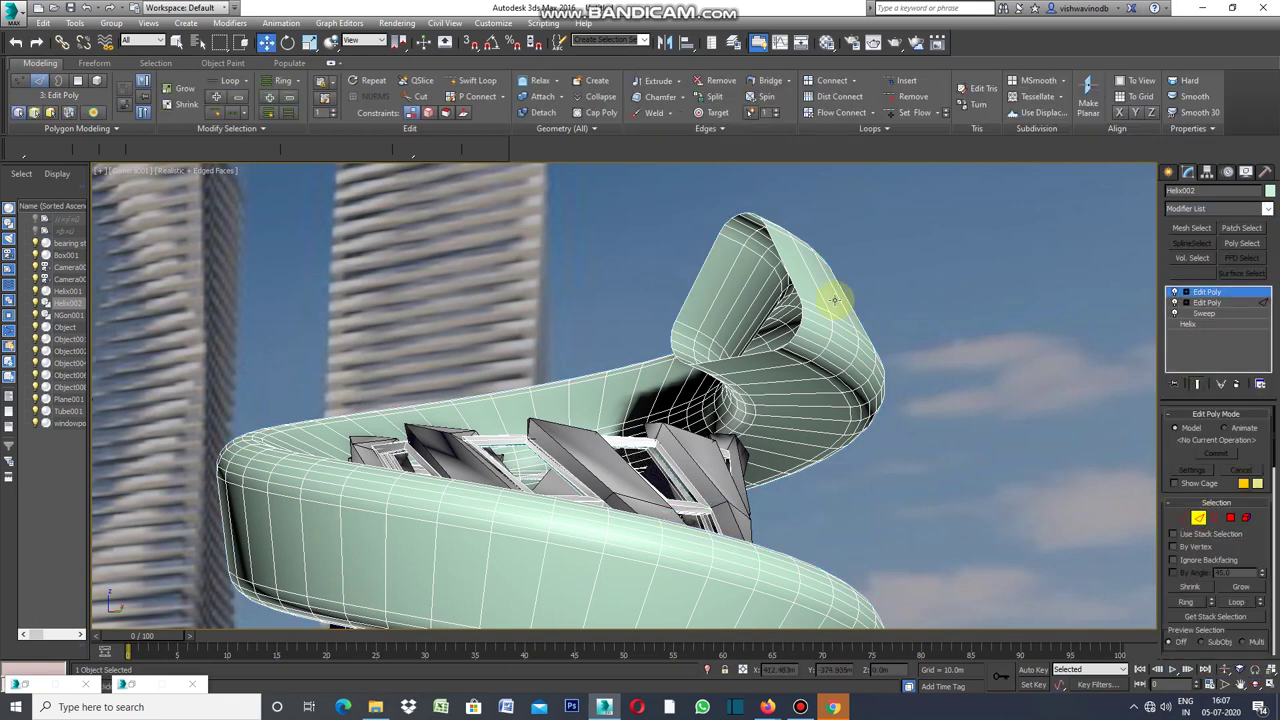
pyautogui.click(783, 265)
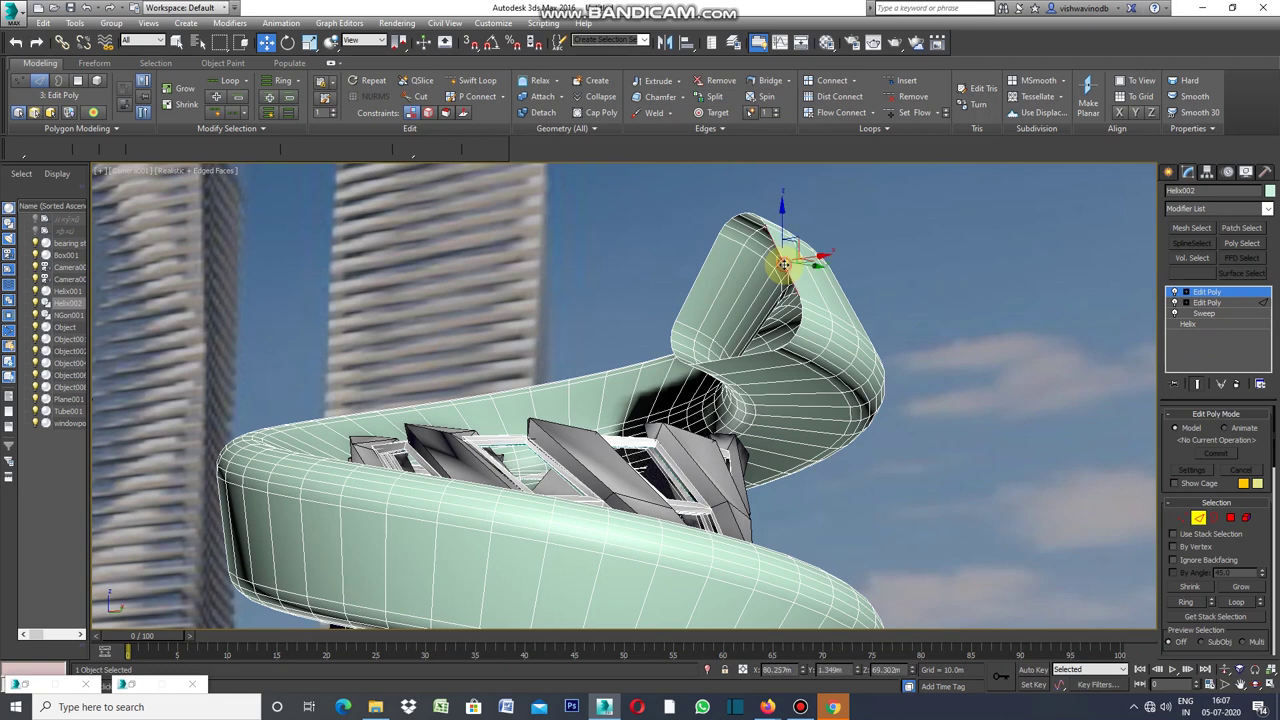
pyautogui.click(697, 272)
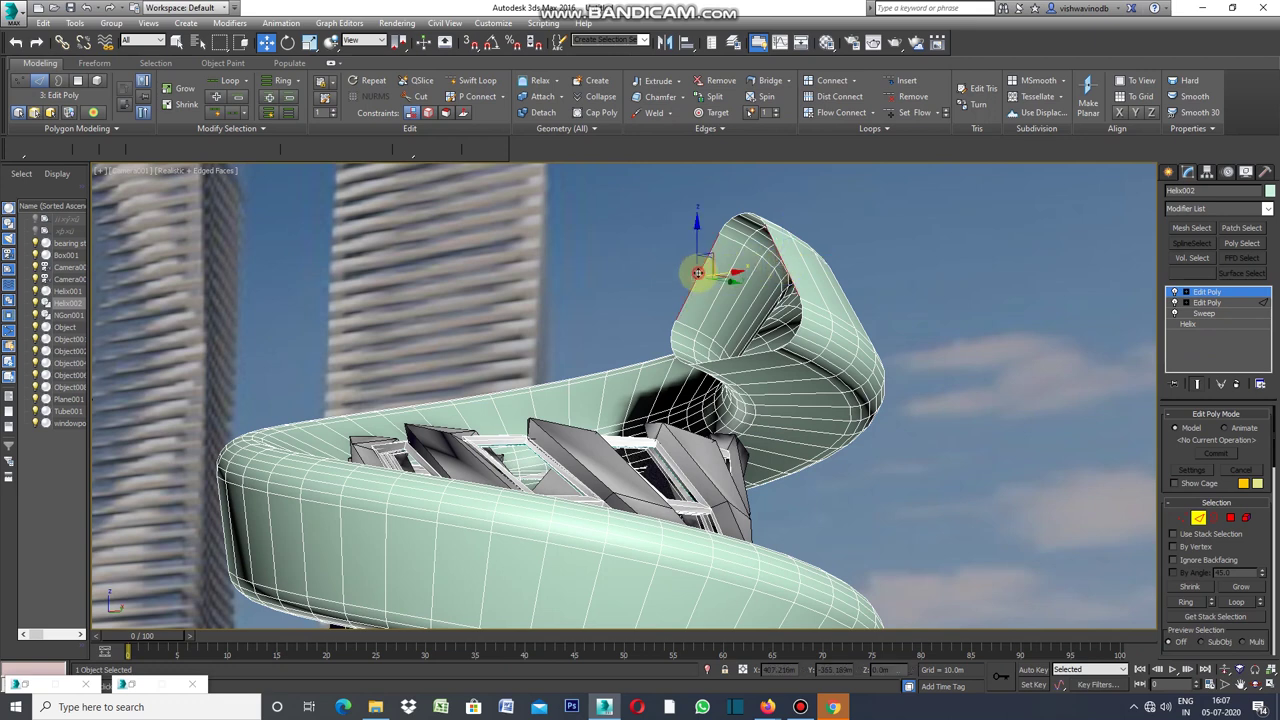
pyautogui.click(745, 355)
pyautogui.click(746, 249)
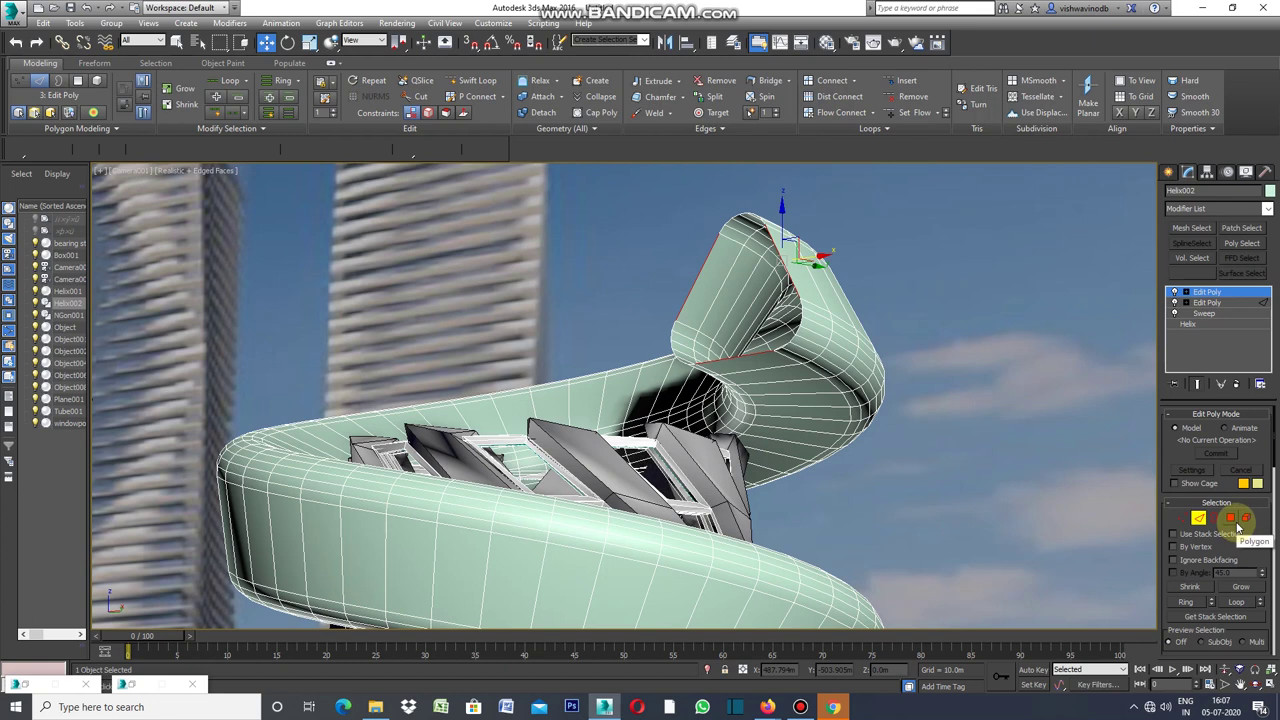
pyautogui.click(1188, 602)
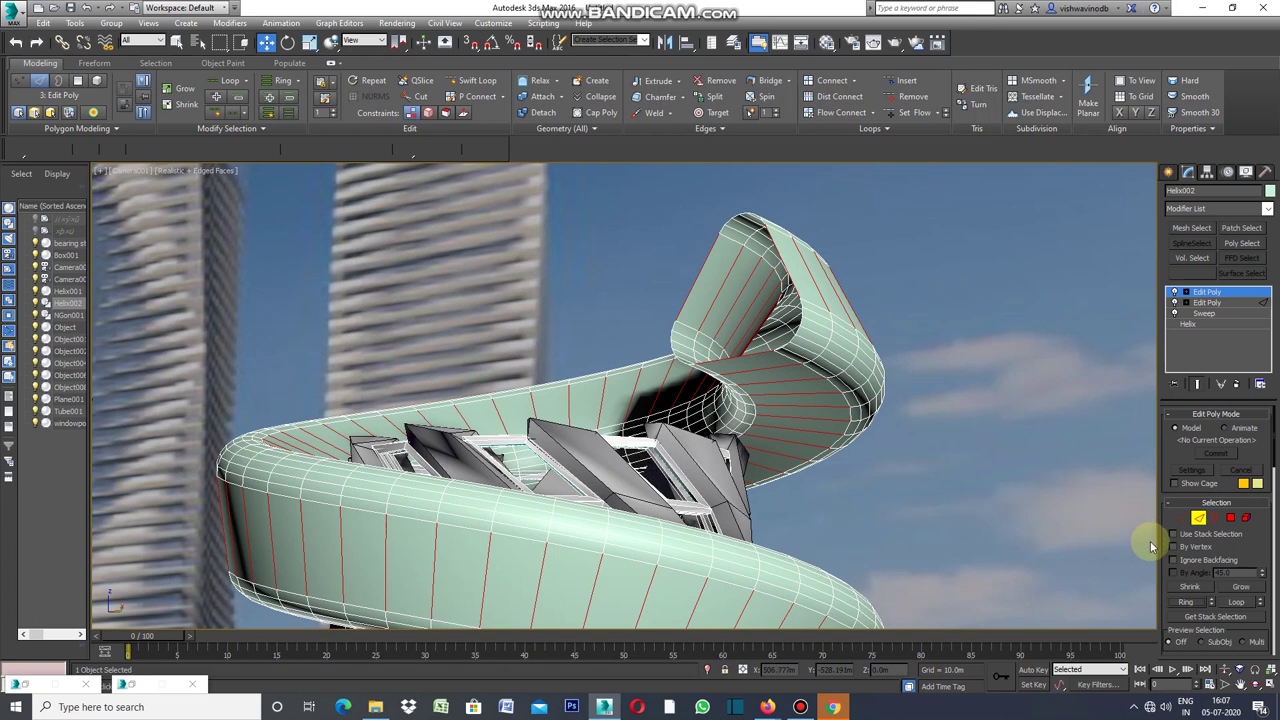
pyautogui.click(1233, 518)
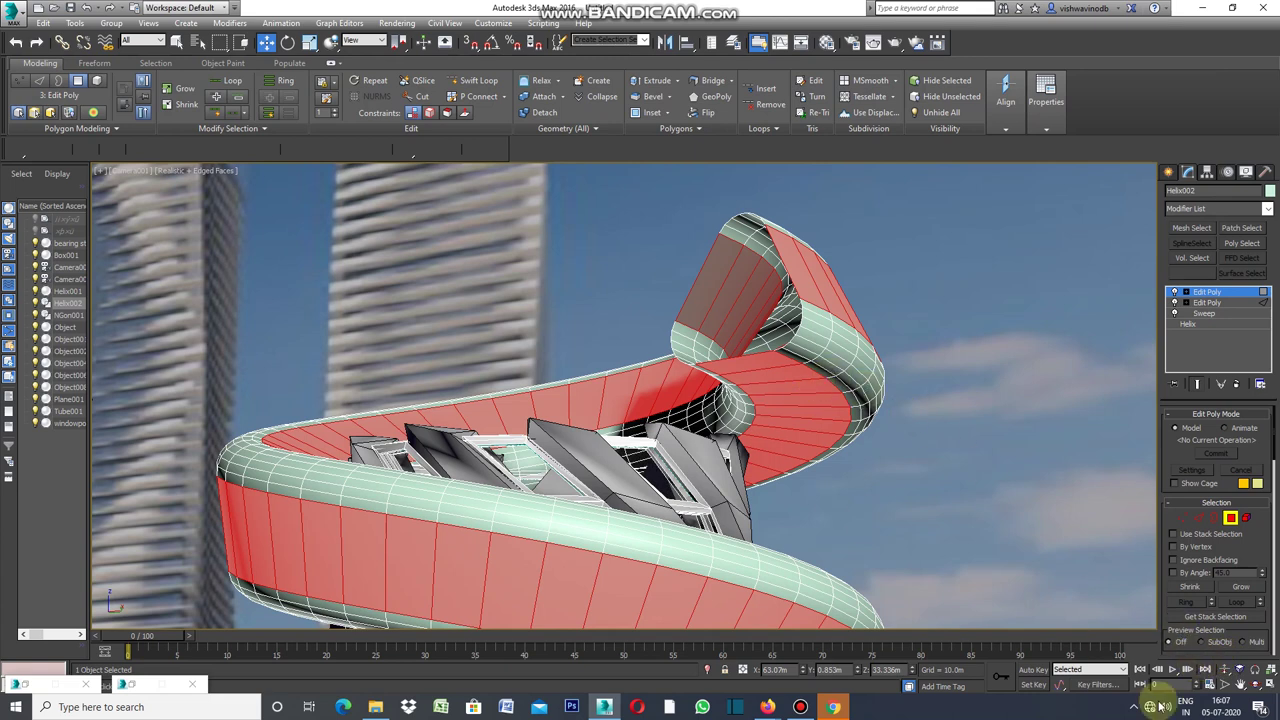
# - Reframe the ribbon with its 481 inner-wall polygons selected and scroll to Edit Geometry
pyautogui.click(1240, 685)
pyautogui.moveTo(1014, 587)
pyautogui.mouseDown()
pyautogui.moveTo(1011, 360)
pyautogui.moveTo(969, 543)
pyautogui.moveTo(993, 349)
pyautogui.moveTo(963, 534)
pyautogui.moveTo(965, 420)
pyautogui.moveTo(957, 477)
pyautogui.mouseUp()
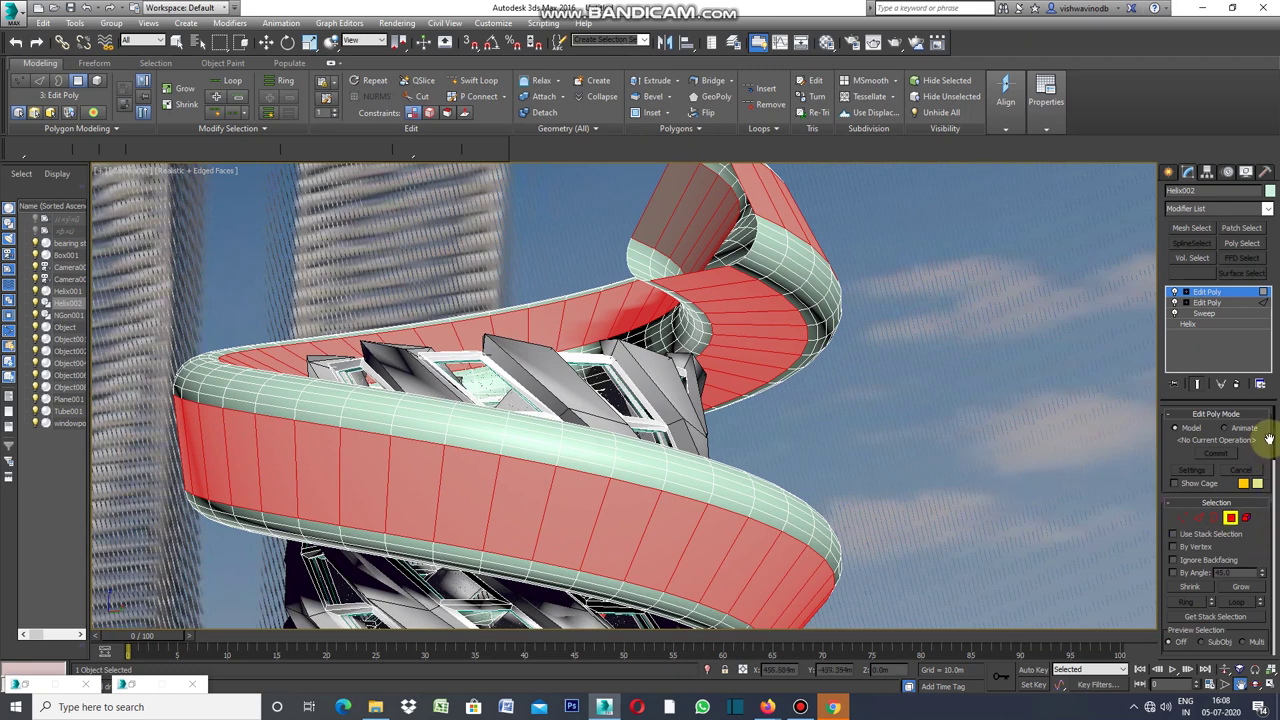
pyautogui.moveTo(1274, 430)
pyautogui.mouseDown()
pyautogui.moveTo(1276, 530)
pyautogui.moveTo(1248, 542)
pyautogui.mouseUp()
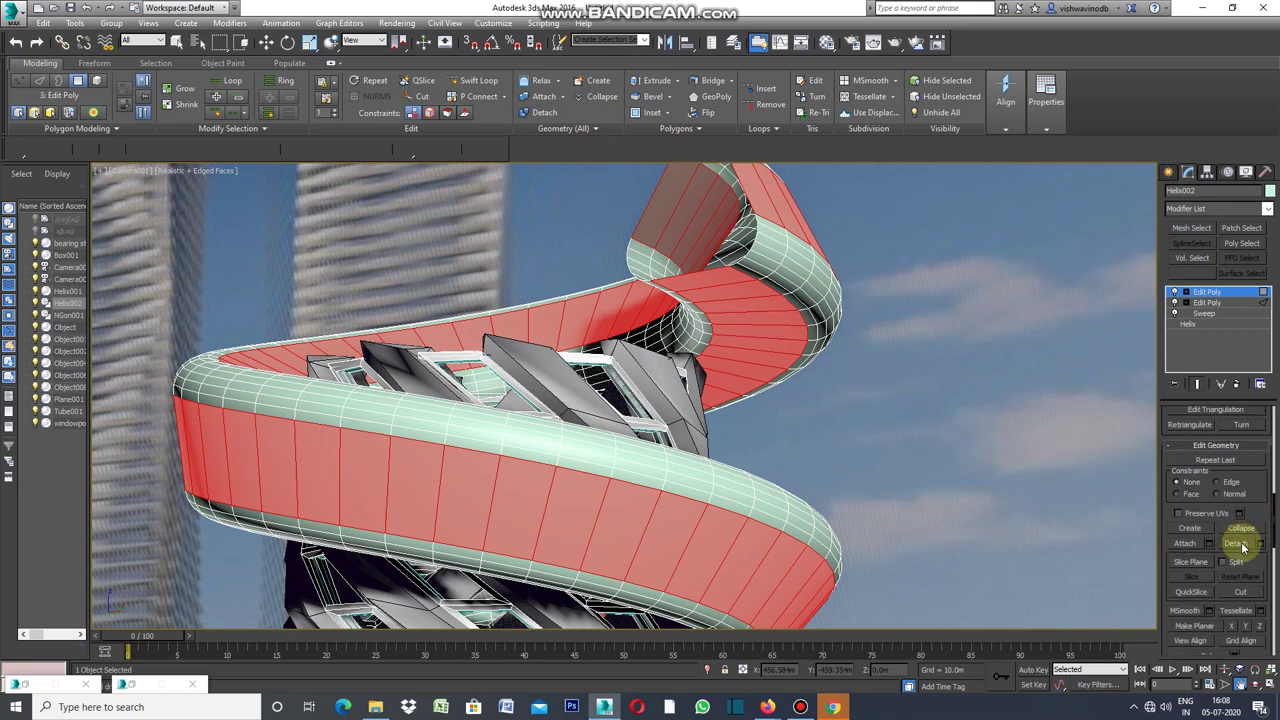
# - Detach the 481 selected inner-wall faces as a new object named 'int wall'
pyautogui.click(1259, 547)
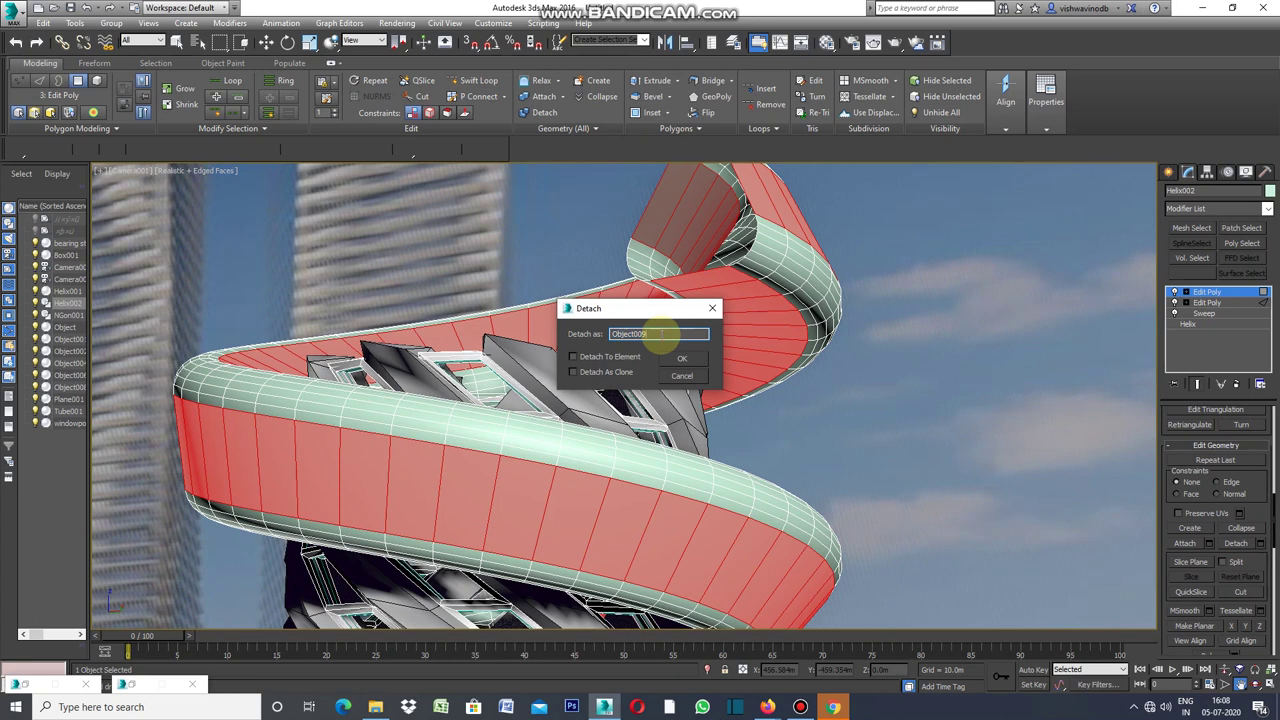
pyautogui.press('BackSpace')
pyautogui.write('int wall')
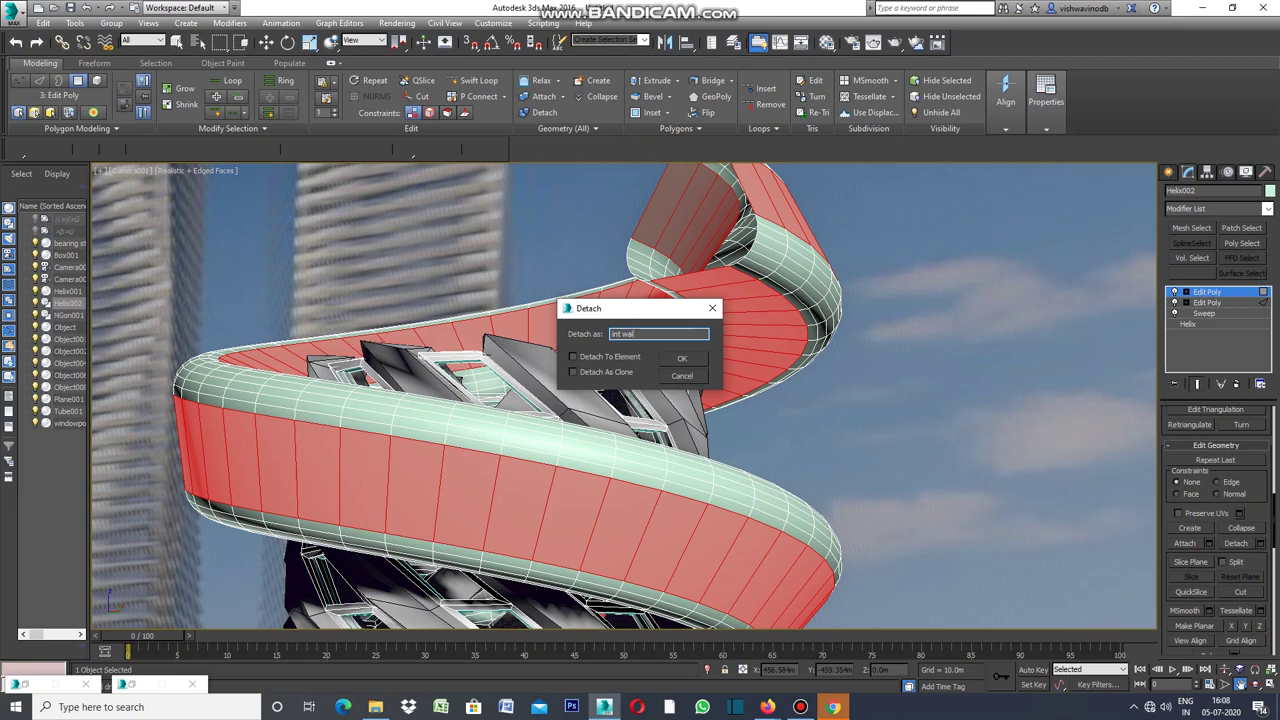
pyautogui.click(690, 358)
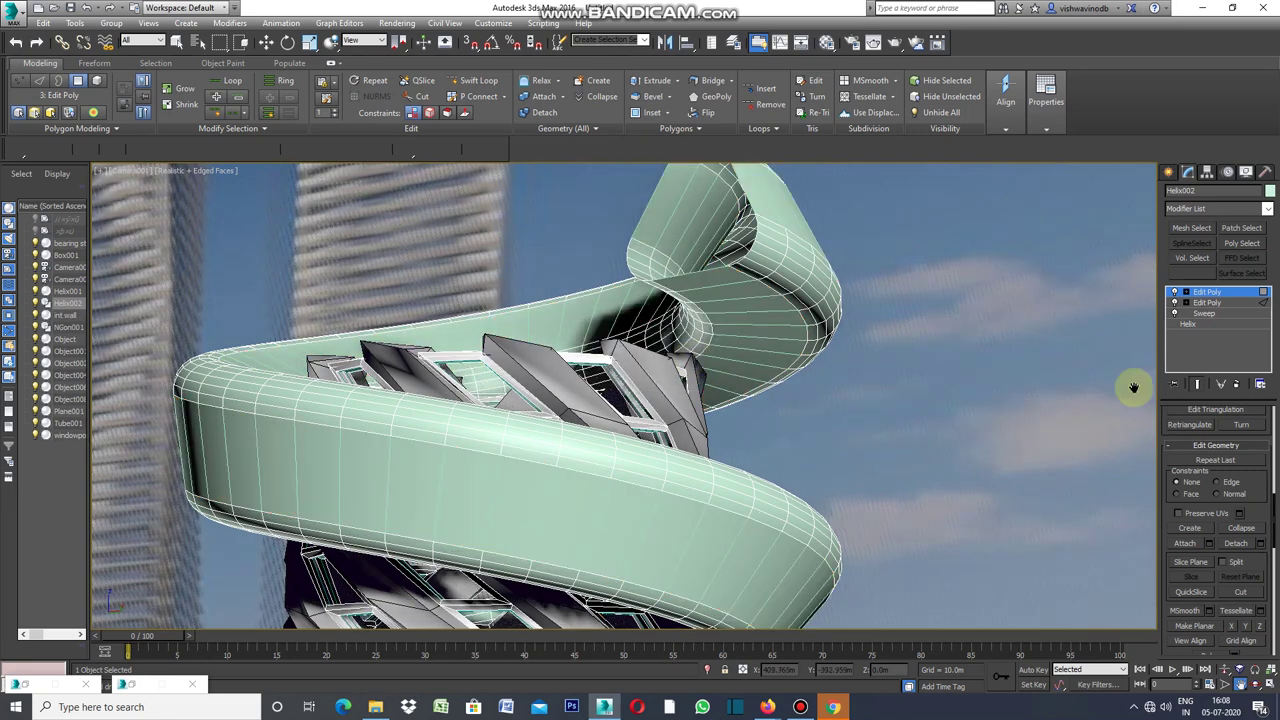
# - Change the helix ribbon's object colour to black
pyautogui.click(1269, 193)
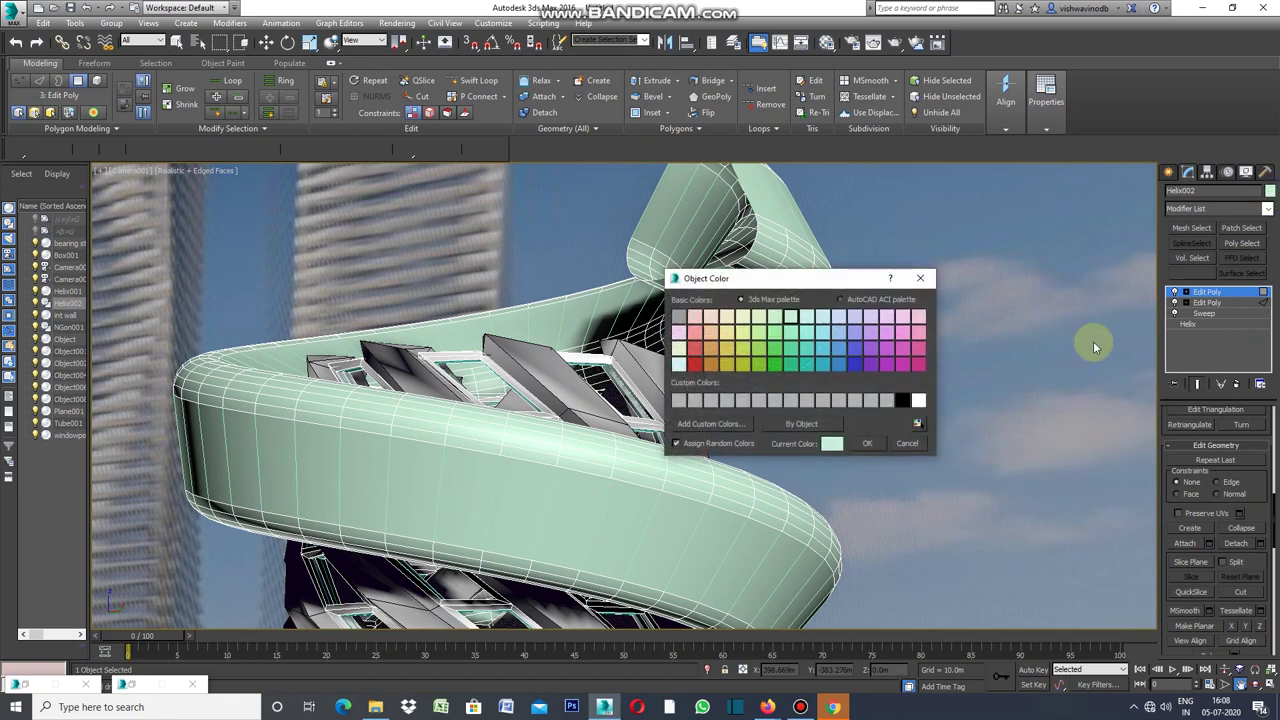
pyautogui.click(903, 400)
pyautogui.click(868, 445)
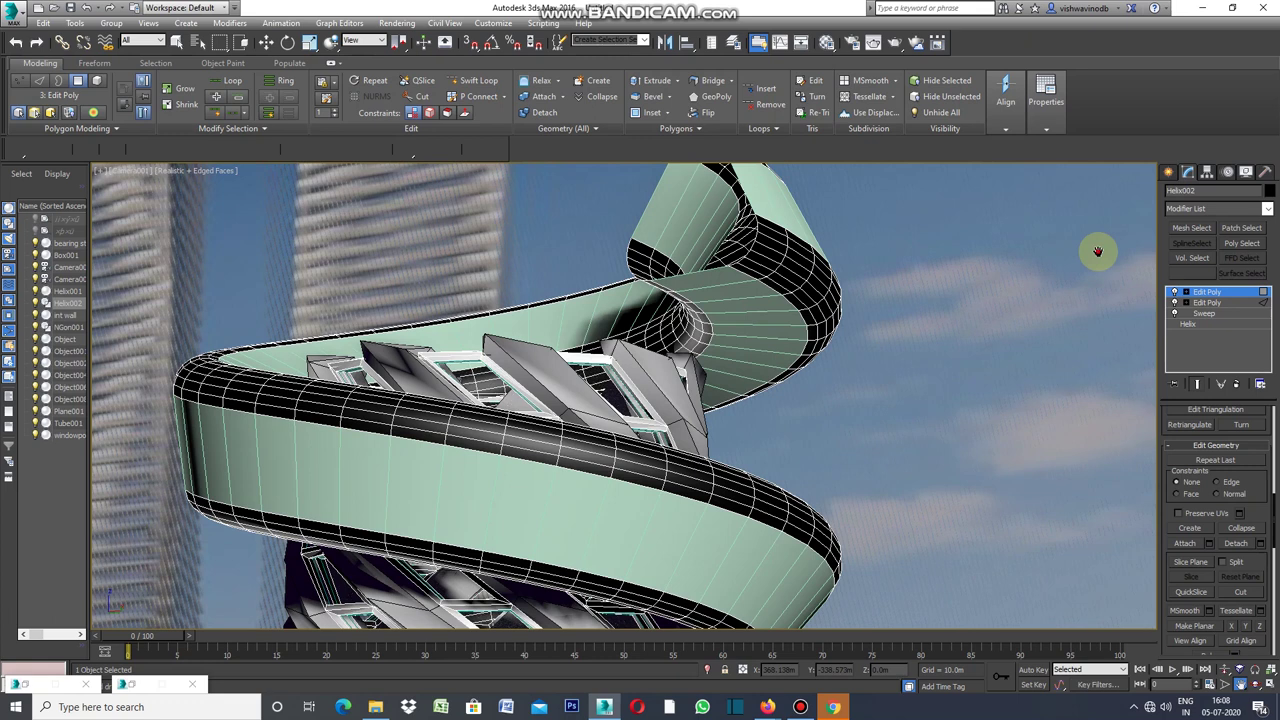
pyautogui.click(1168, 172)
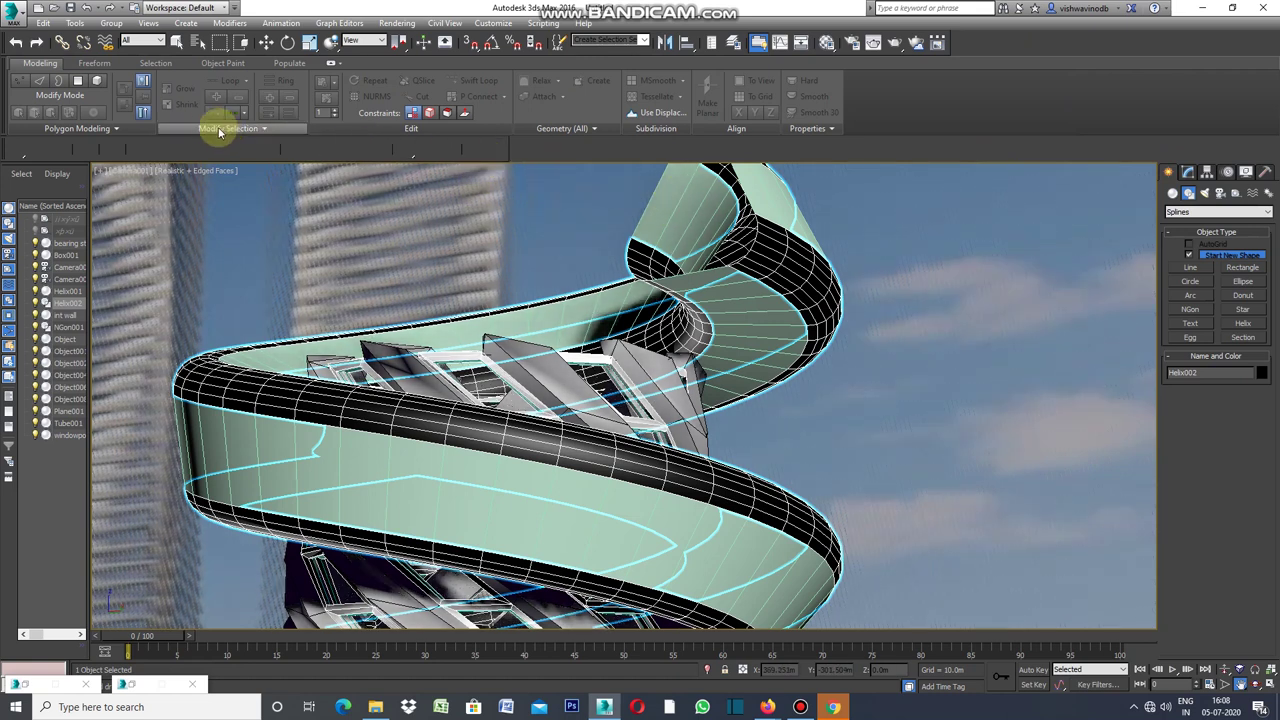
# - Select the int wall object and show its Editable Poly stack
pyautogui.click(176, 43)
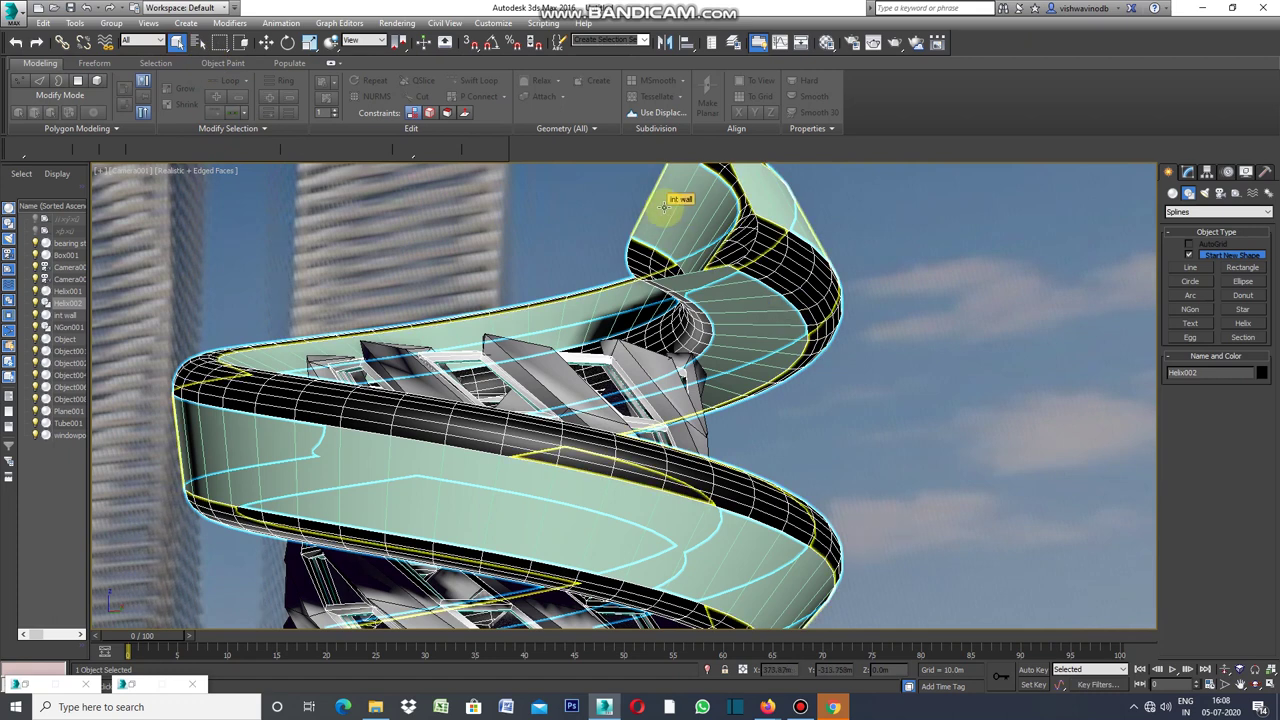
pyautogui.click(663, 206)
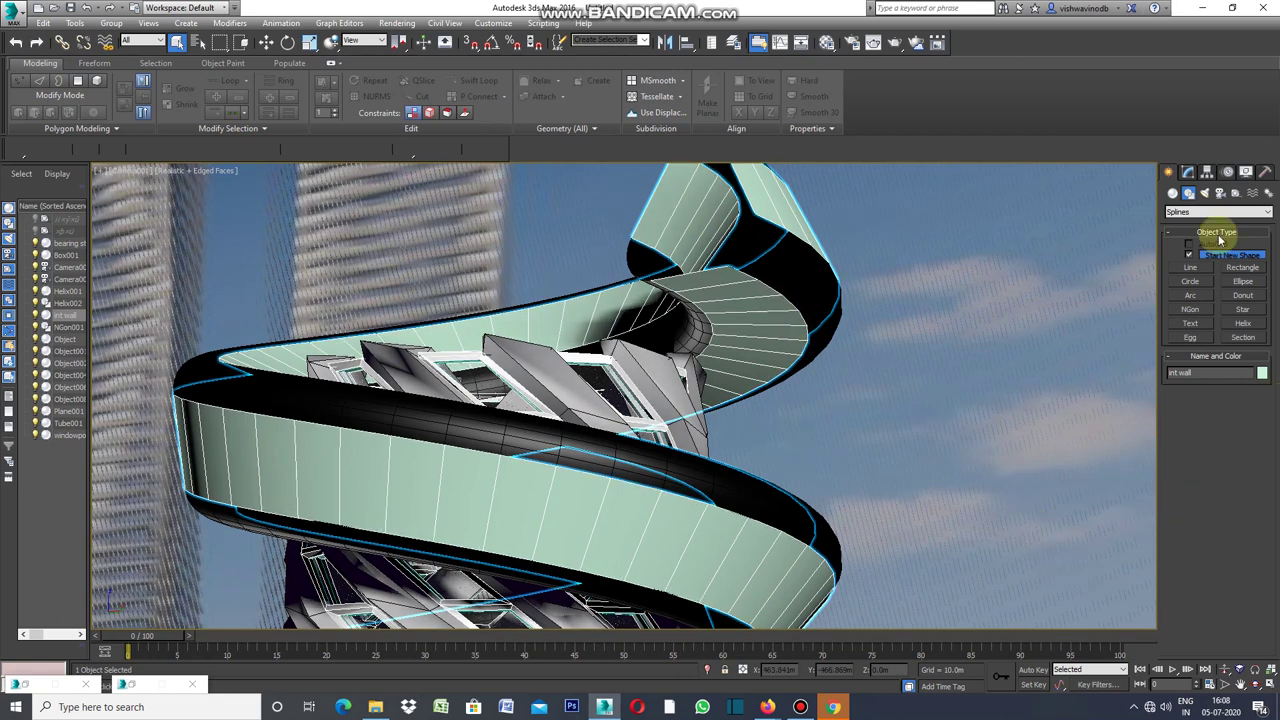
pyautogui.click(1191, 176)
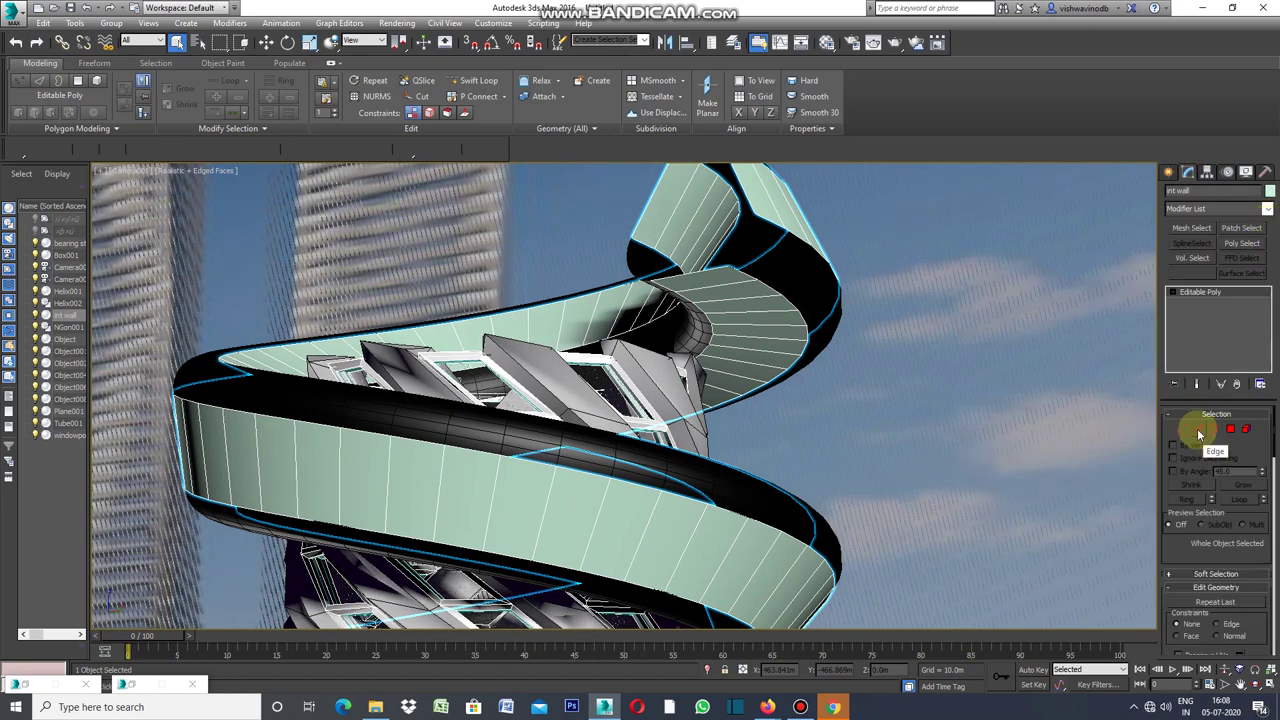
# - Connect the int wall's edges with extra segments, adding edge loops along its length
pyautogui.click(1199, 430)
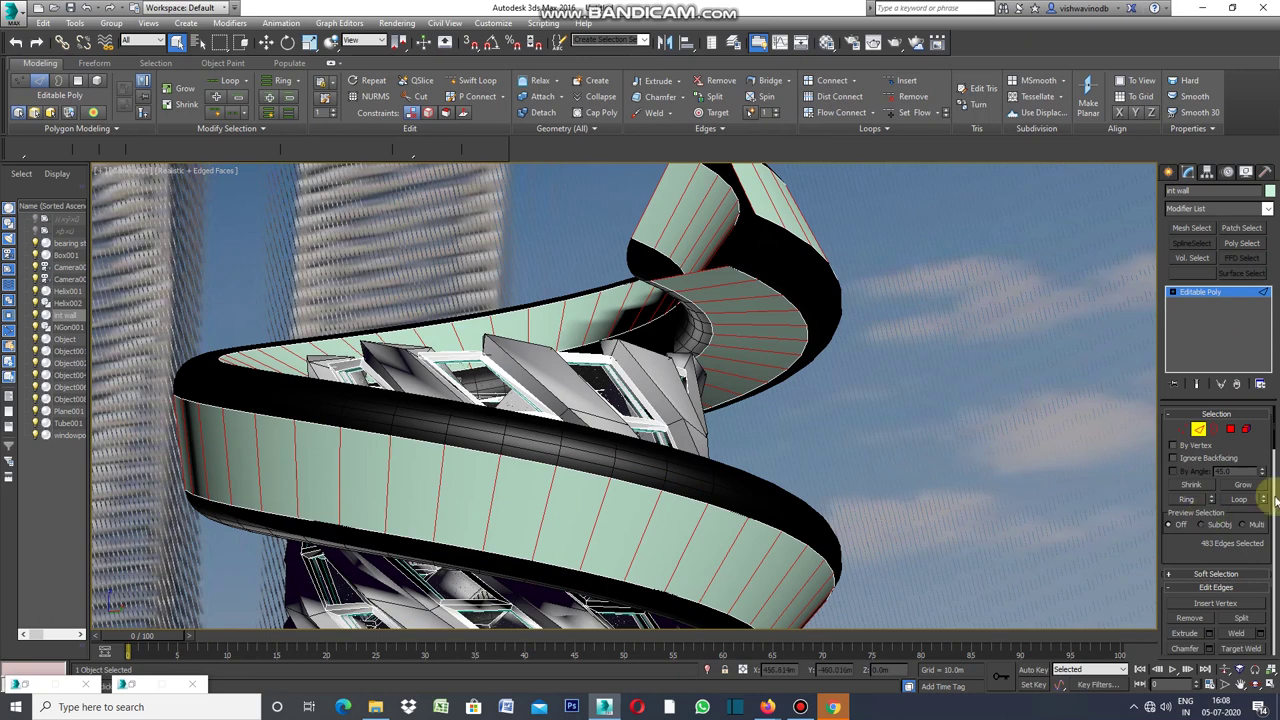
pyautogui.moveTo(1275, 428); pyautogui.dragTo(1275, 500)
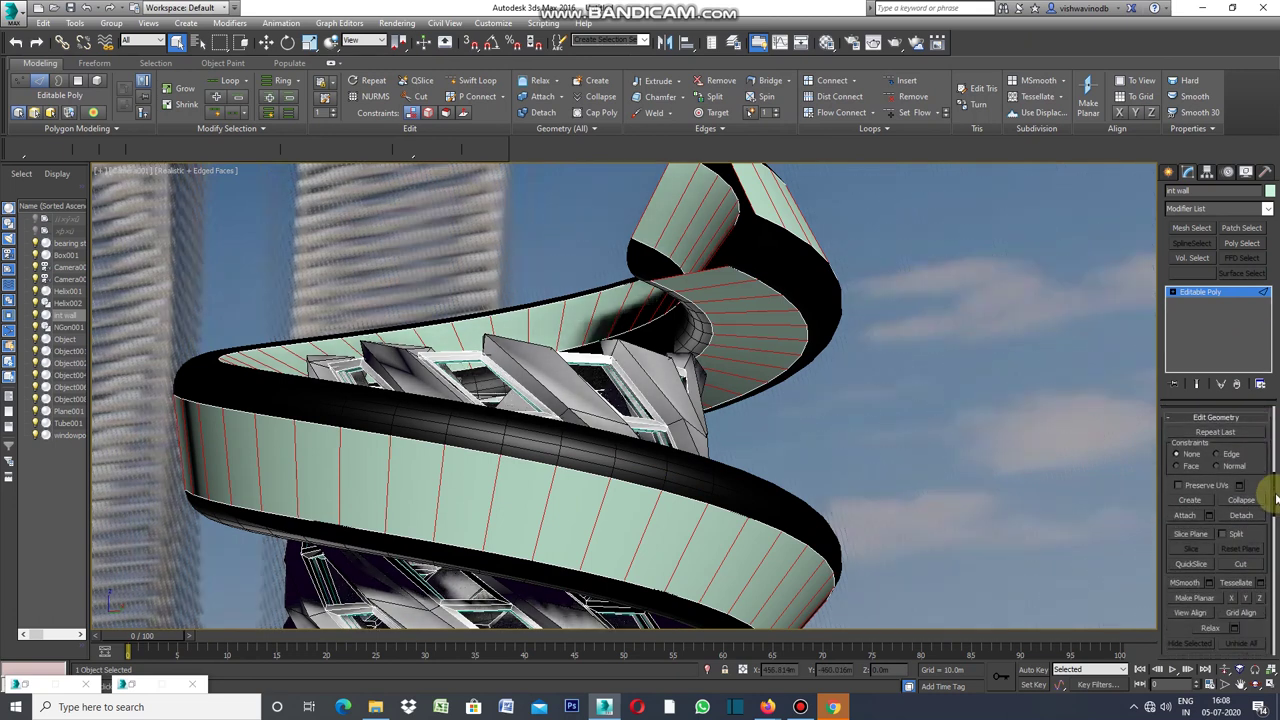
pyautogui.moveTo(1276, 498); pyautogui.dragTo(1266, 451)
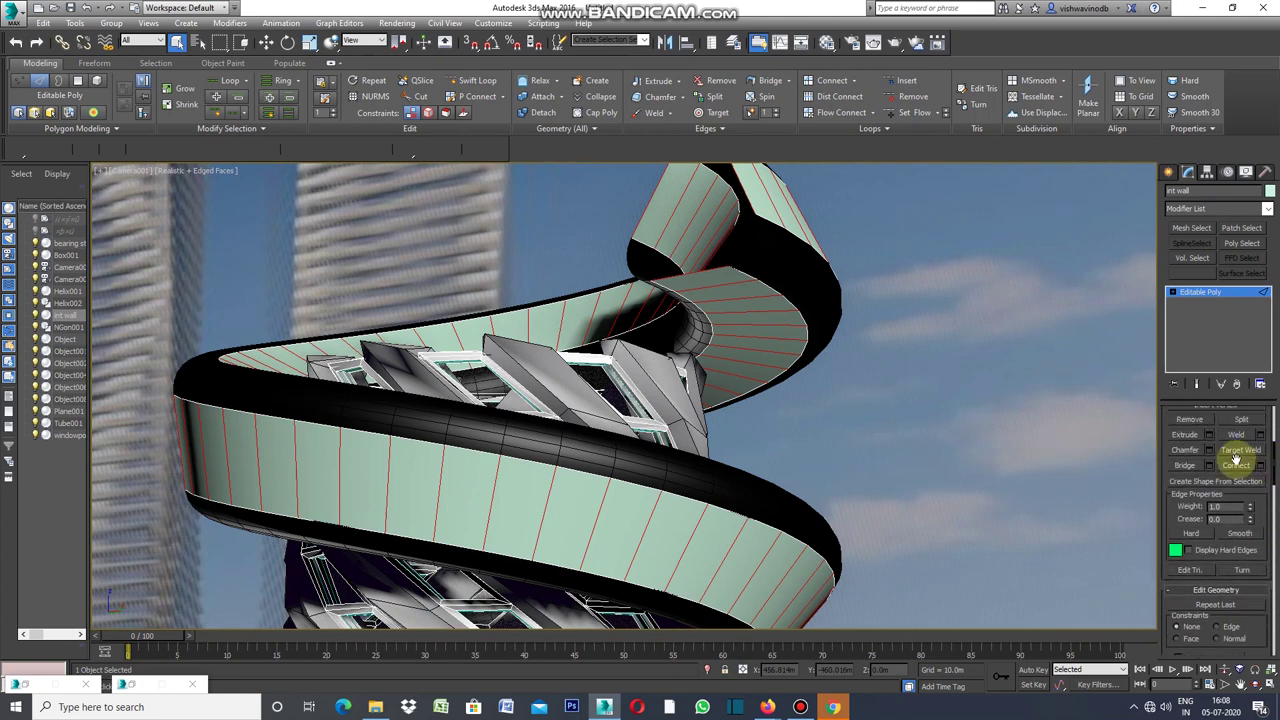
pyautogui.click(1260, 467)
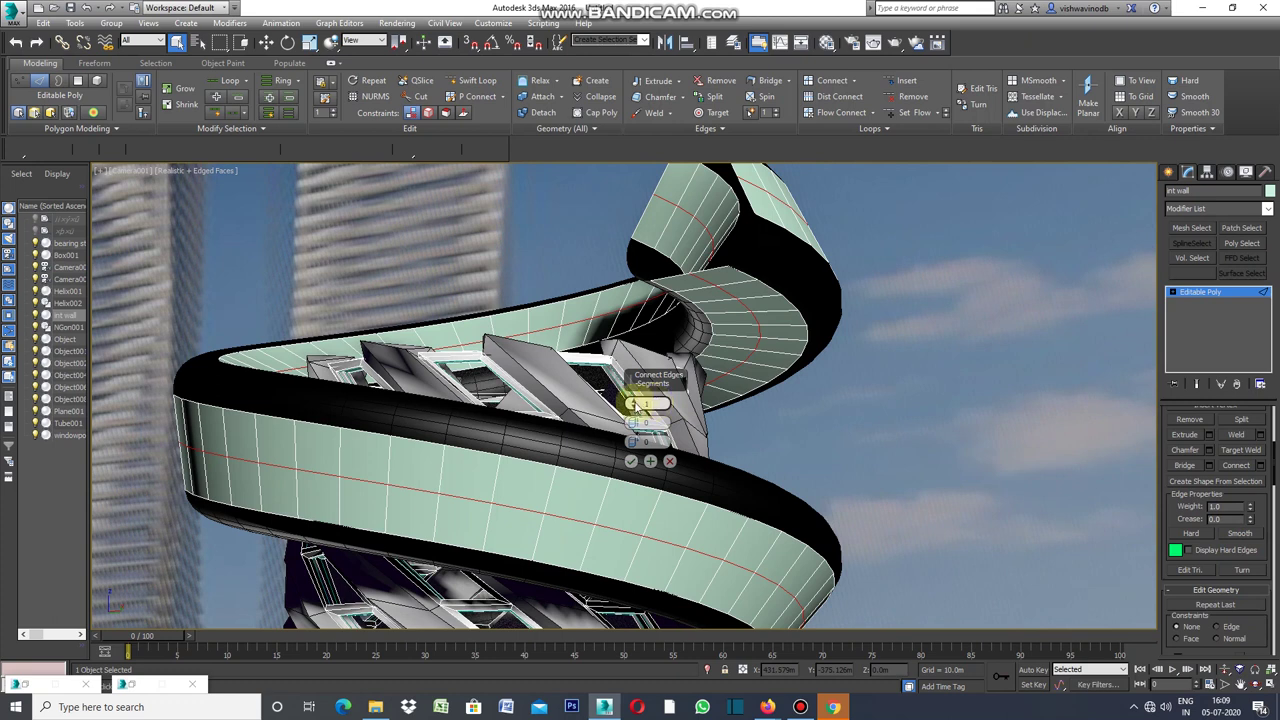
pyautogui.moveTo(635, 402); pyautogui.dragTo(636, 405)
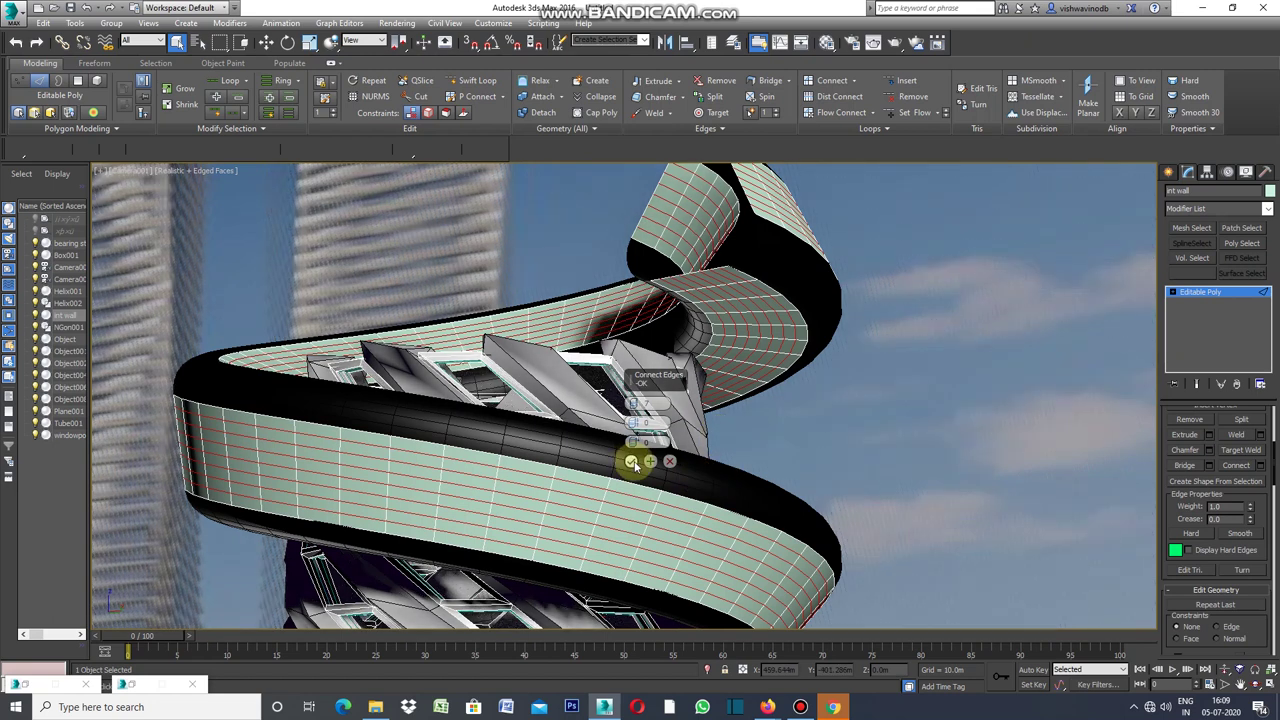
pyautogui.click(633, 463)
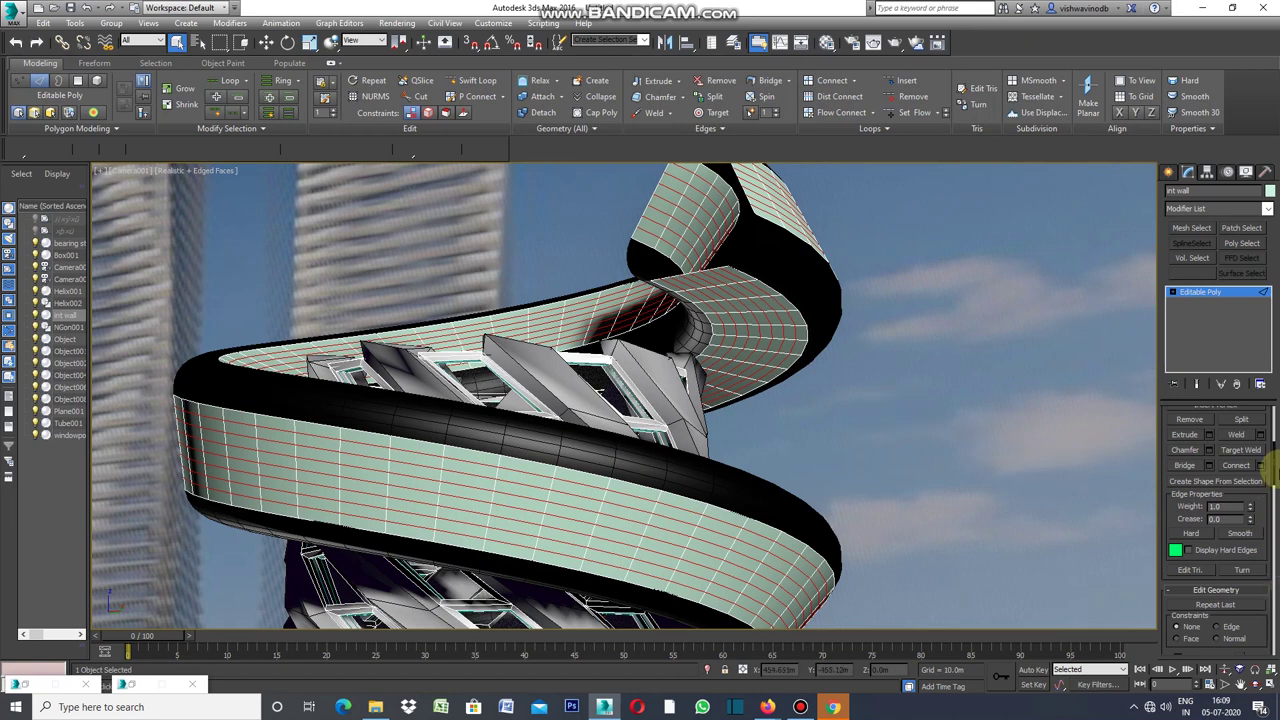
pyautogui.moveTo(1275, 478); pyautogui.dragTo(1275, 458)
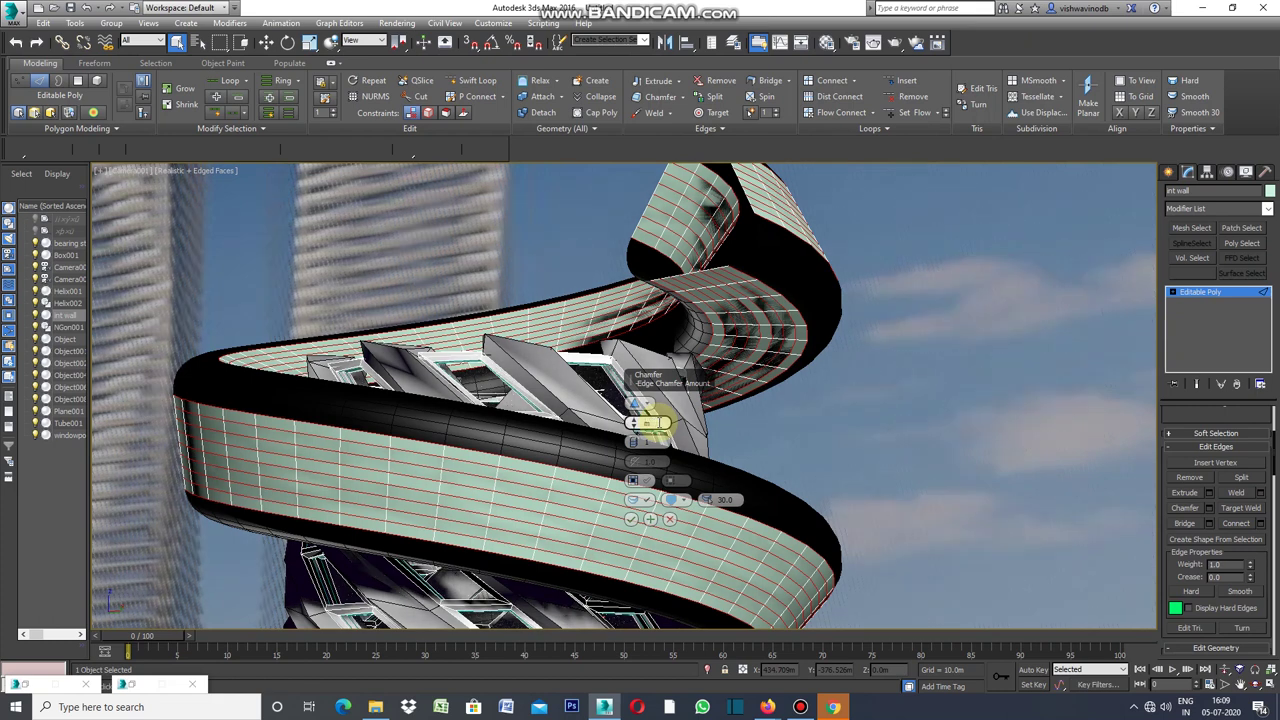
# - Chamfer the int wall's selected edges by 0.1m, then orbit around the spiral
pyautogui.write('0.5')
pyautogui.press('Return')
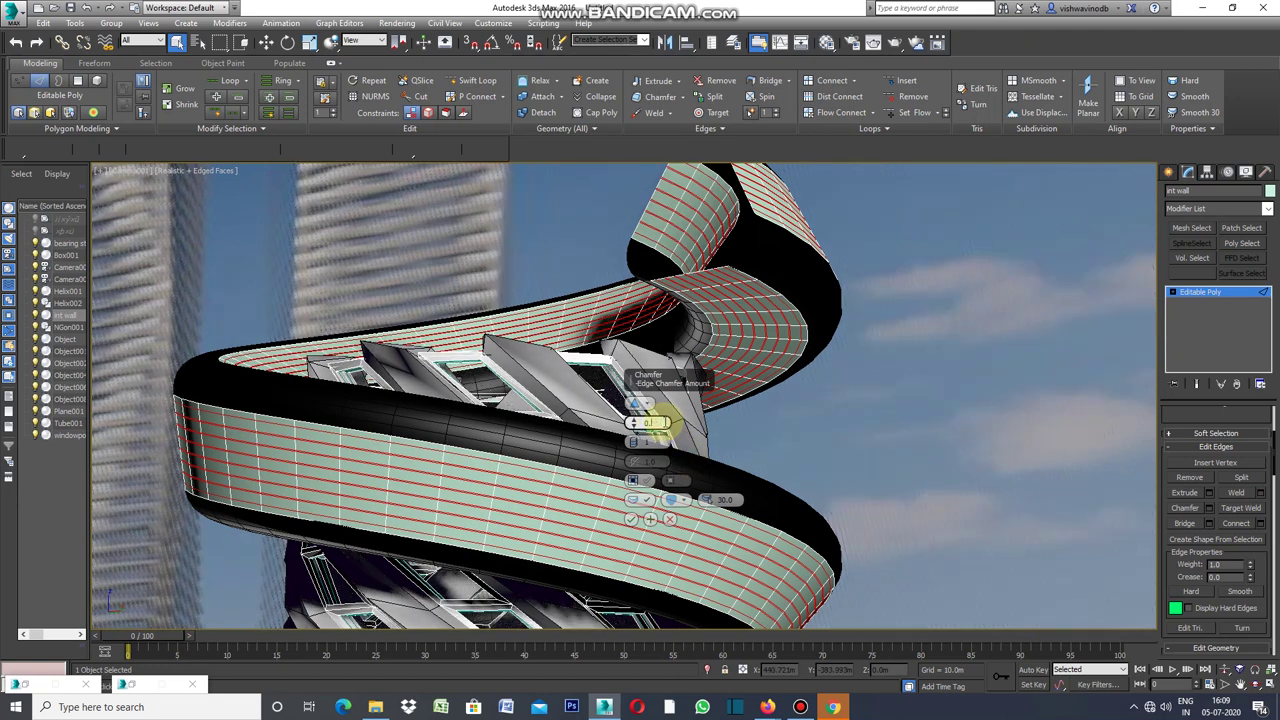
pyautogui.press('Return')
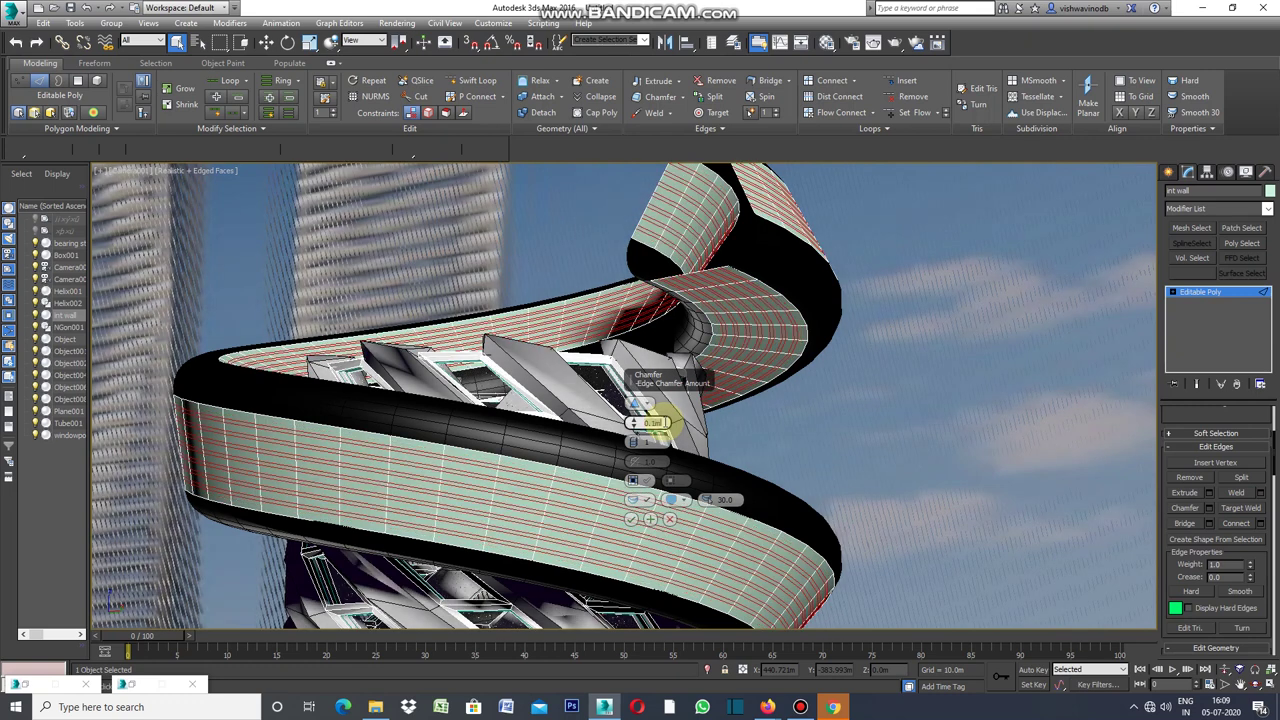
pyautogui.click(631, 521)
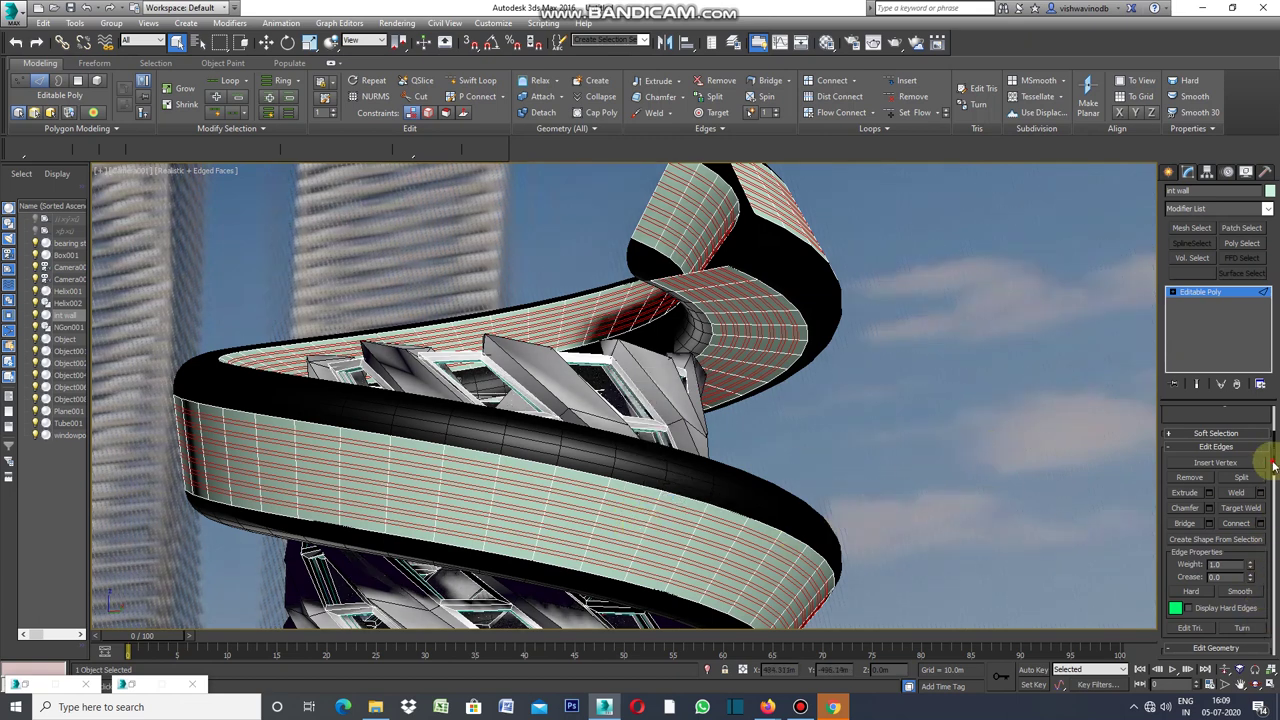
pyautogui.moveTo(1273, 466); pyautogui.dragTo(1271, 430)
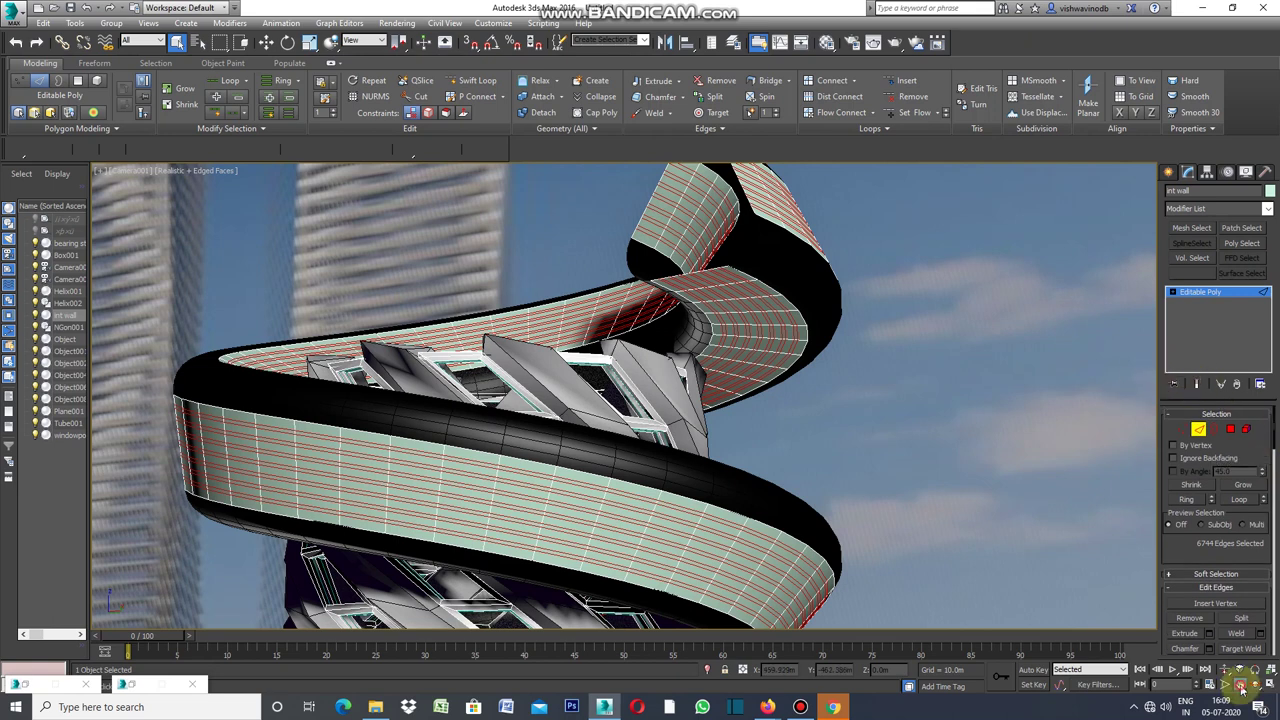
pyautogui.keyDown('alt'); pyautogui.moveTo(940, 352); pyautogui.dragTo(926, 434, button='middle'); pyautogui.keyUp('alt')
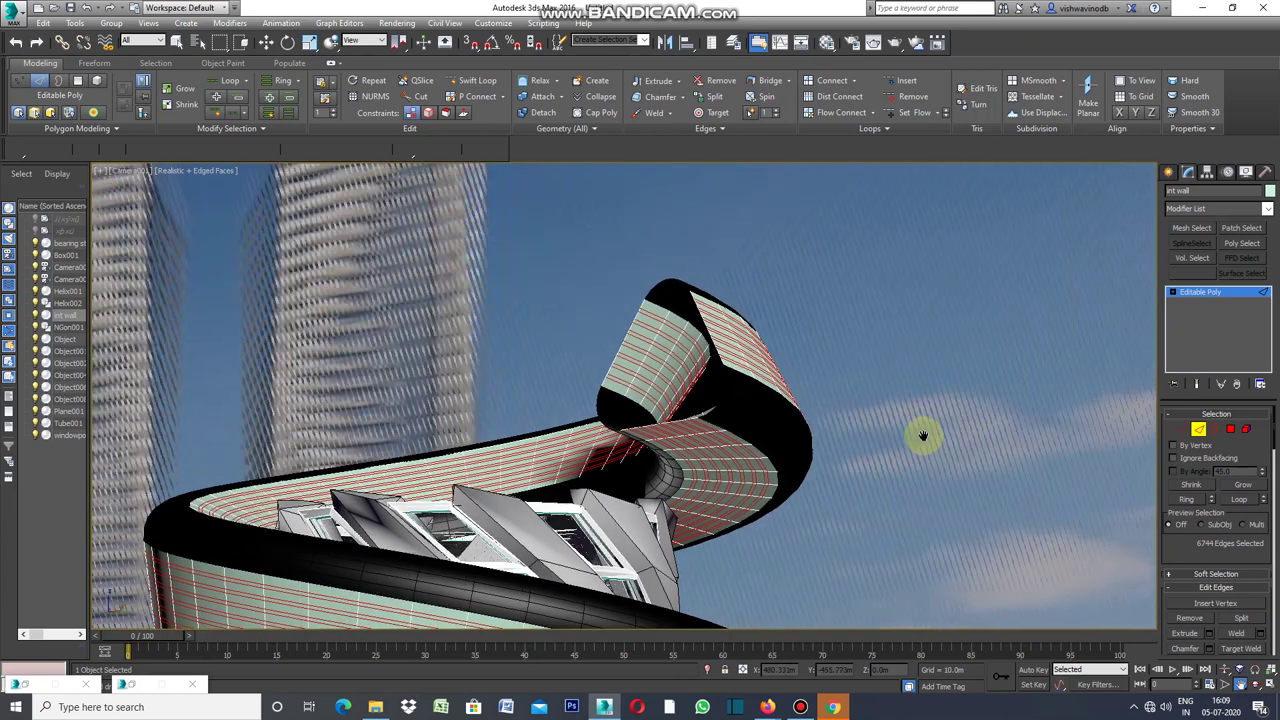
# - Zoom and pan to frame the ribbon's top curl and exit edge editing on int wall
pyautogui.click(1226, 682)
pyautogui.moveTo(762, 370)
pyautogui.mouseDown()
pyautogui.moveTo(786, 337)
pyautogui.moveTo(803, 343)
pyautogui.moveTo(808, 320)
pyautogui.moveTo(979, 485)
pyautogui.mouseUp()
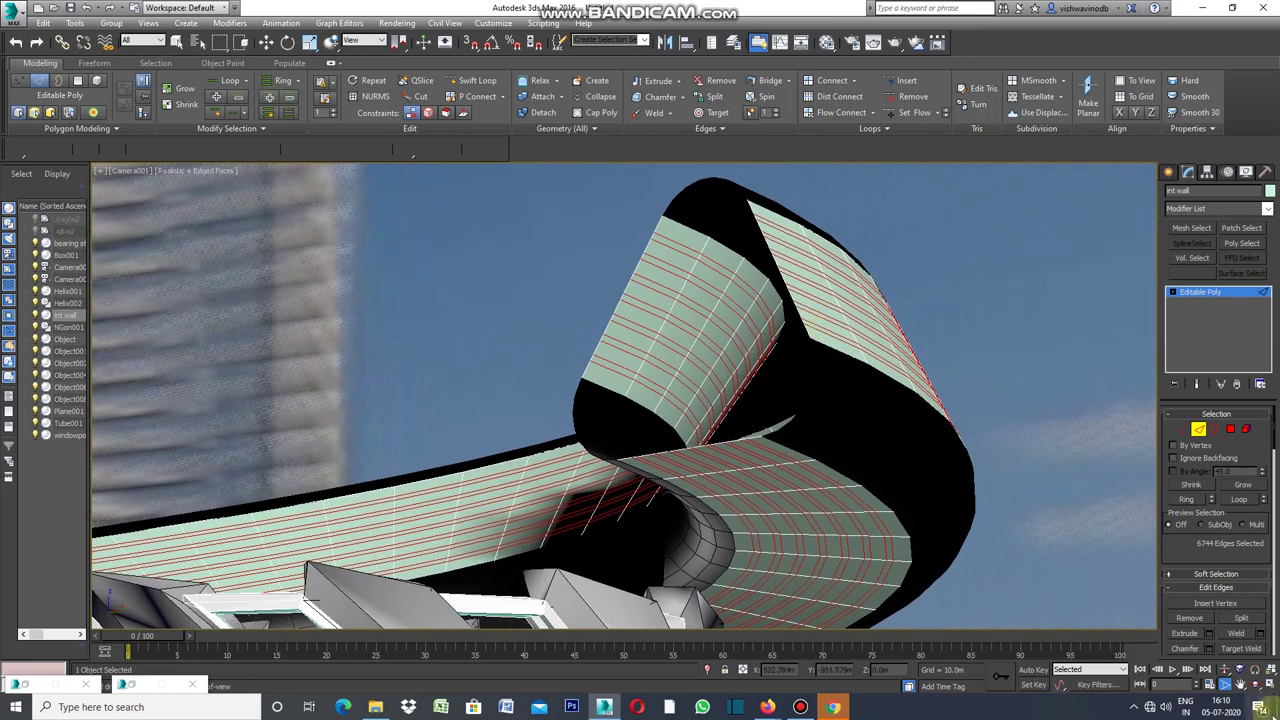
pyautogui.click(1240, 686)
pyautogui.moveTo(1046, 408); pyautogui.dragTo(1026, 429)
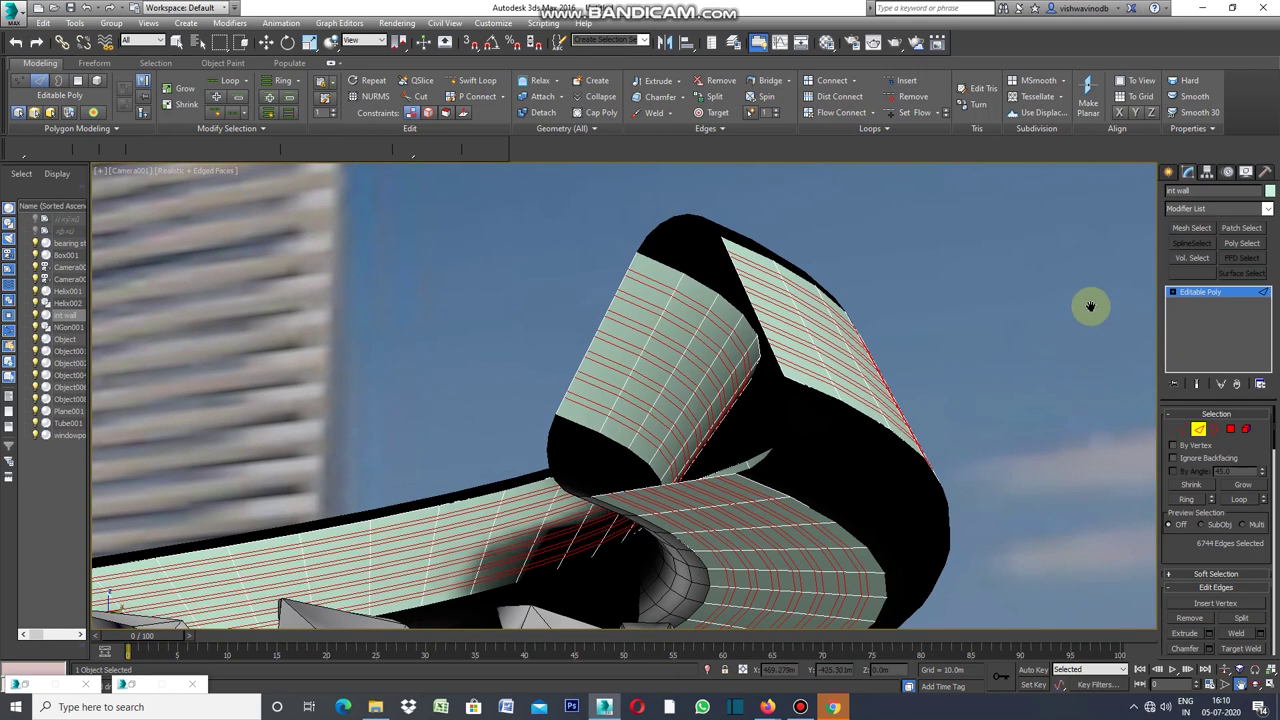
pyautogui.click(1170, 176)
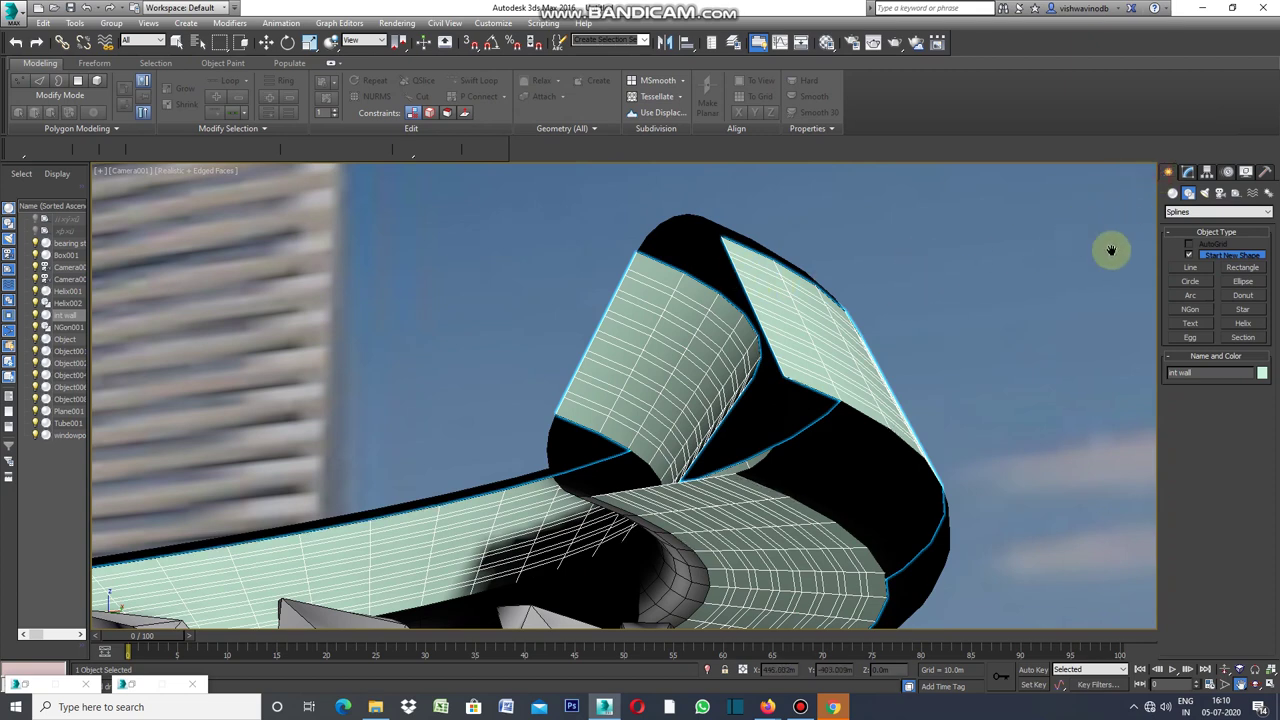
pyautogui.click(1189, 175)
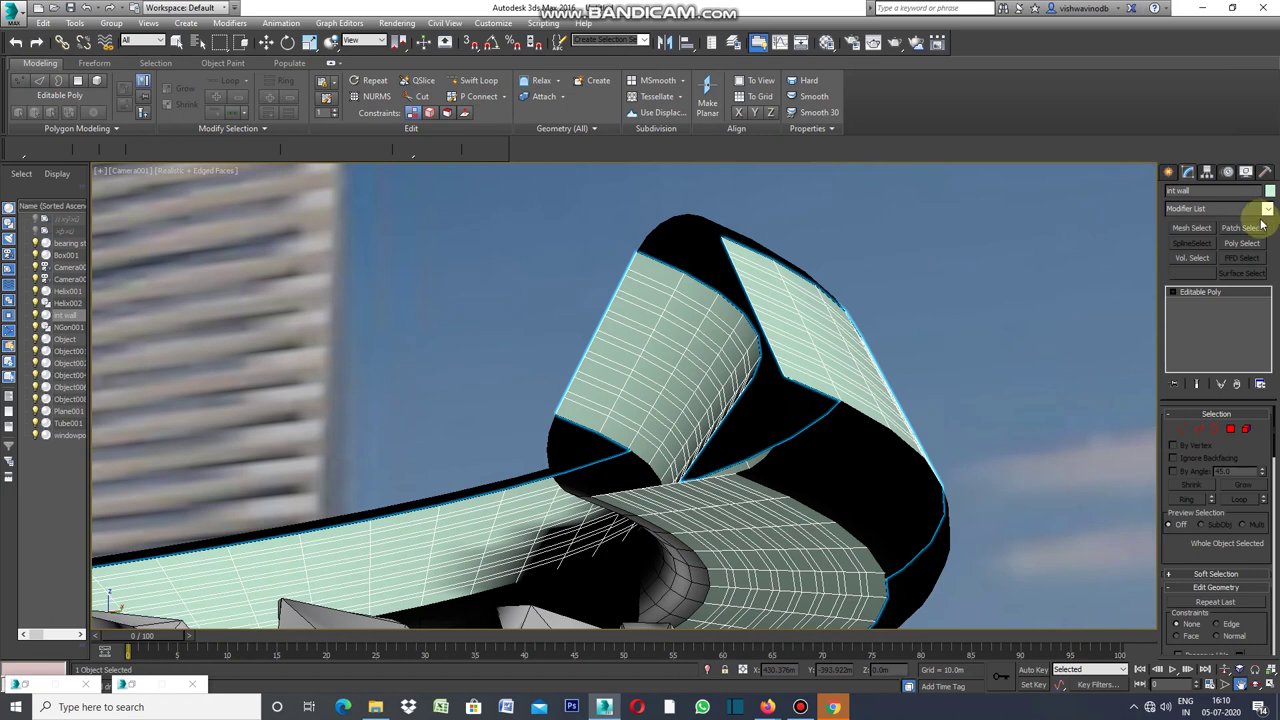
# - Add an Edit Poly modifier to int wall and work at edge level
pyautogui.click(1267, 213)
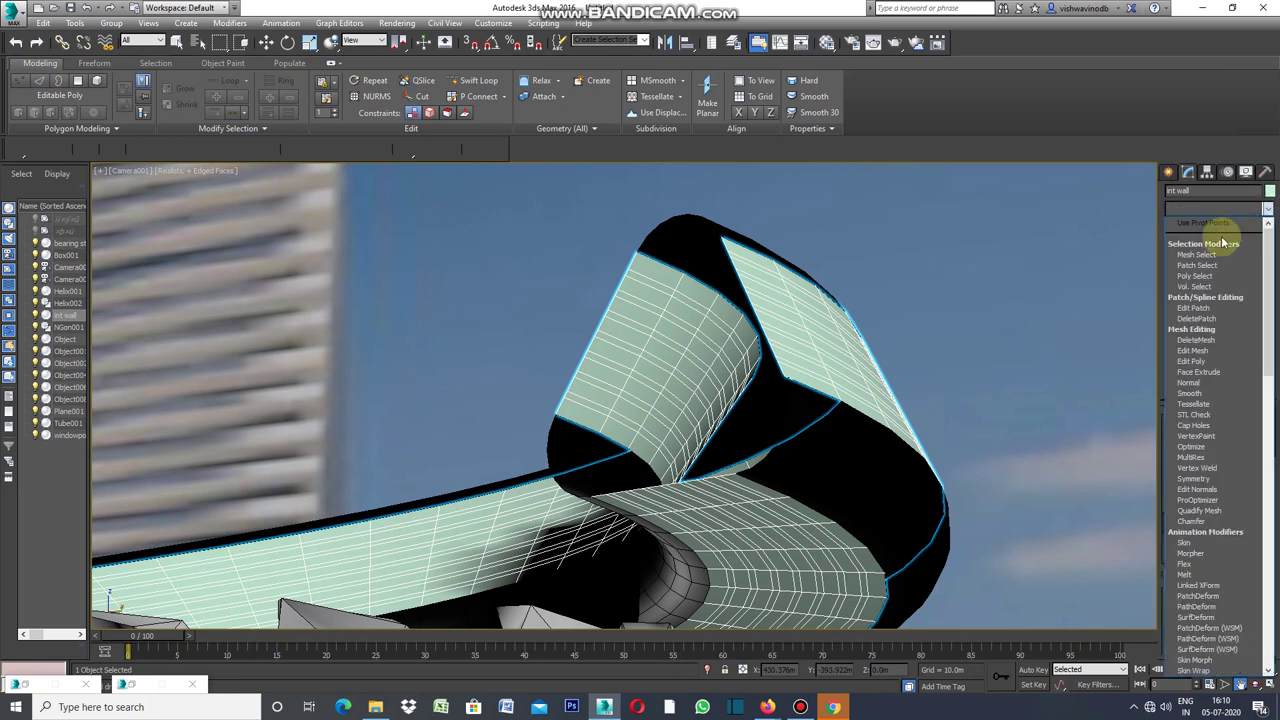
pyautogui.click(1200, 366)
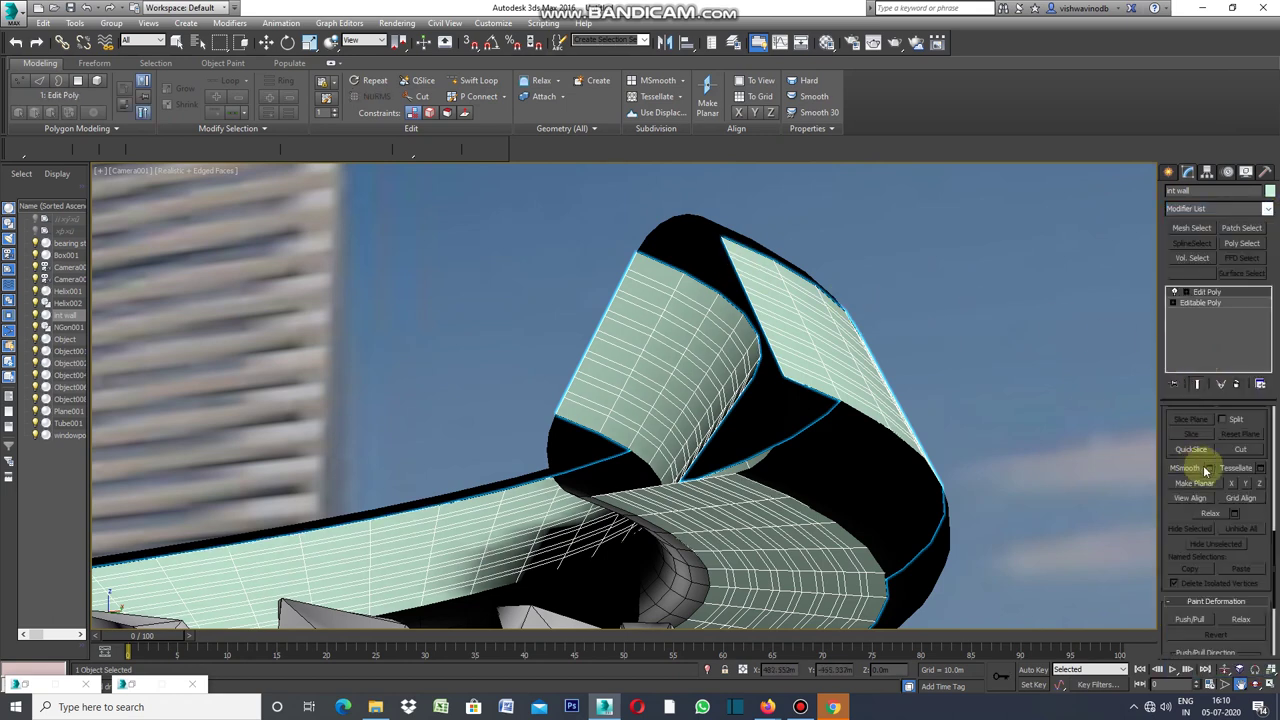
pyautogui.scroll(1, 1270, 540)
pyautogui.scroll(3, 1272, 538)
pyautogui.scroll(3, 1272, 538)
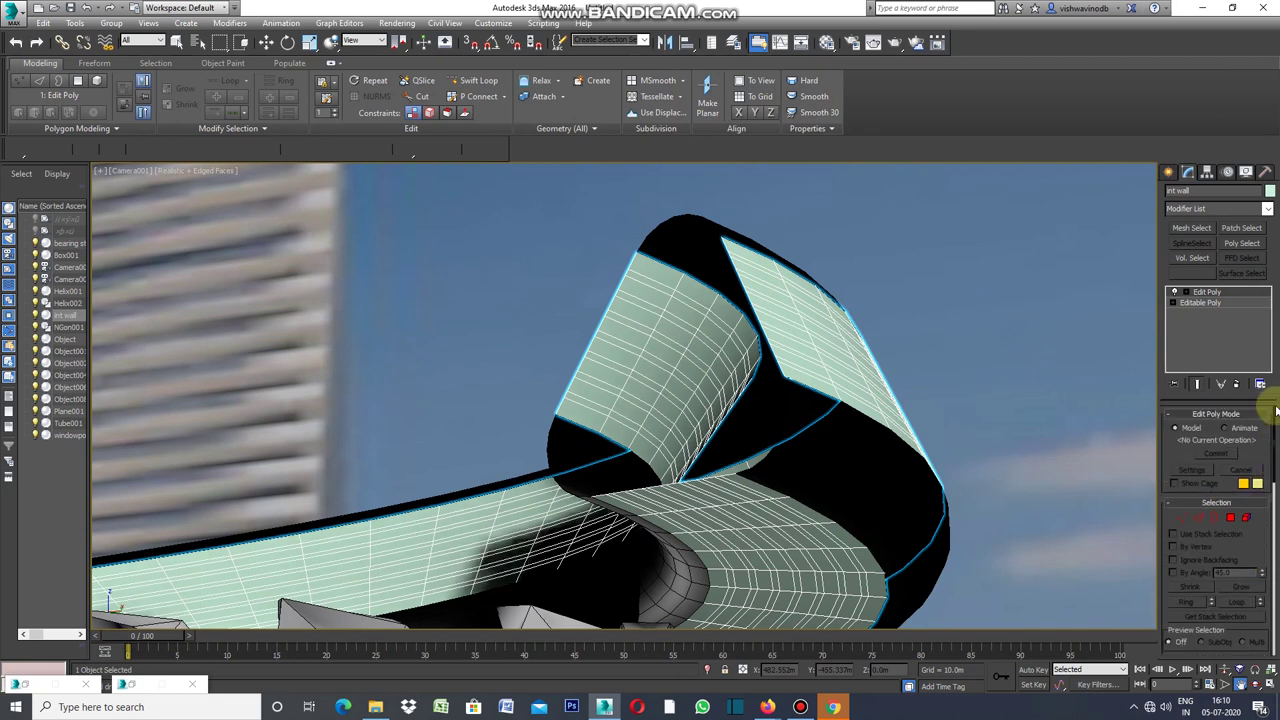
pyautogui.click(1199, 518)
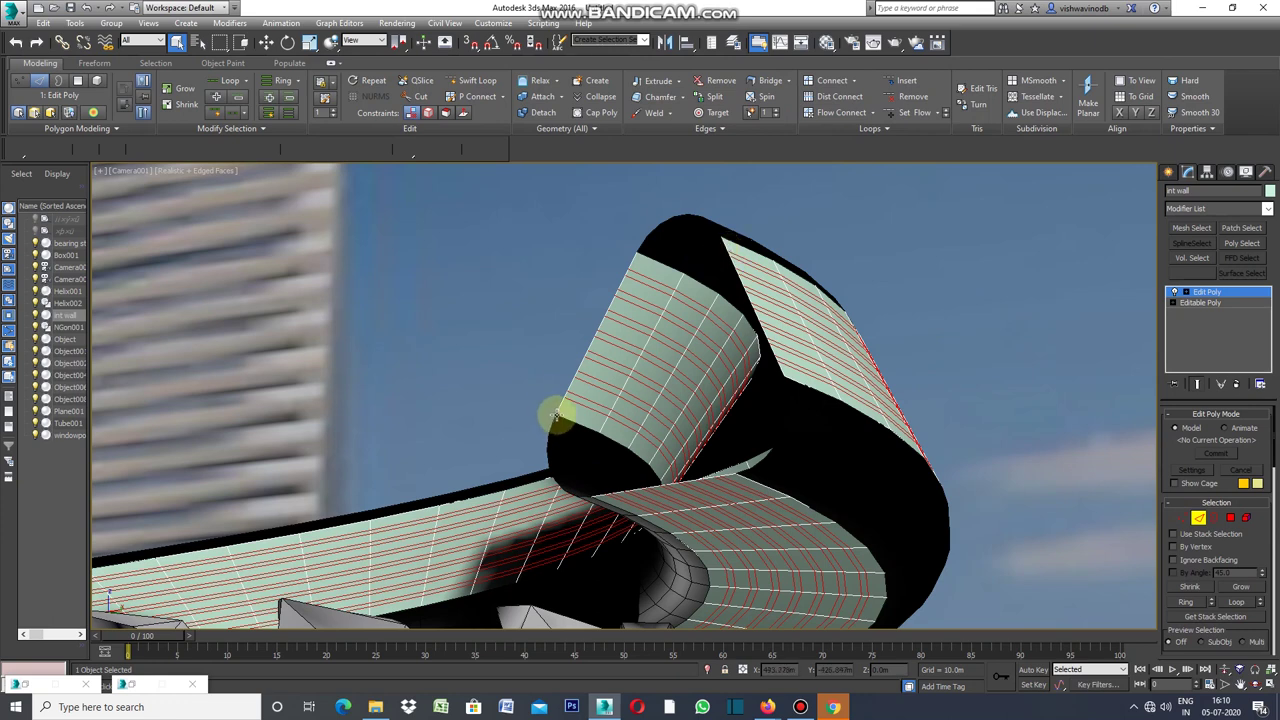
# - Select alternating edge loops with Dot Loop and extend them into edge rings
pyautogui.click(598, 494)
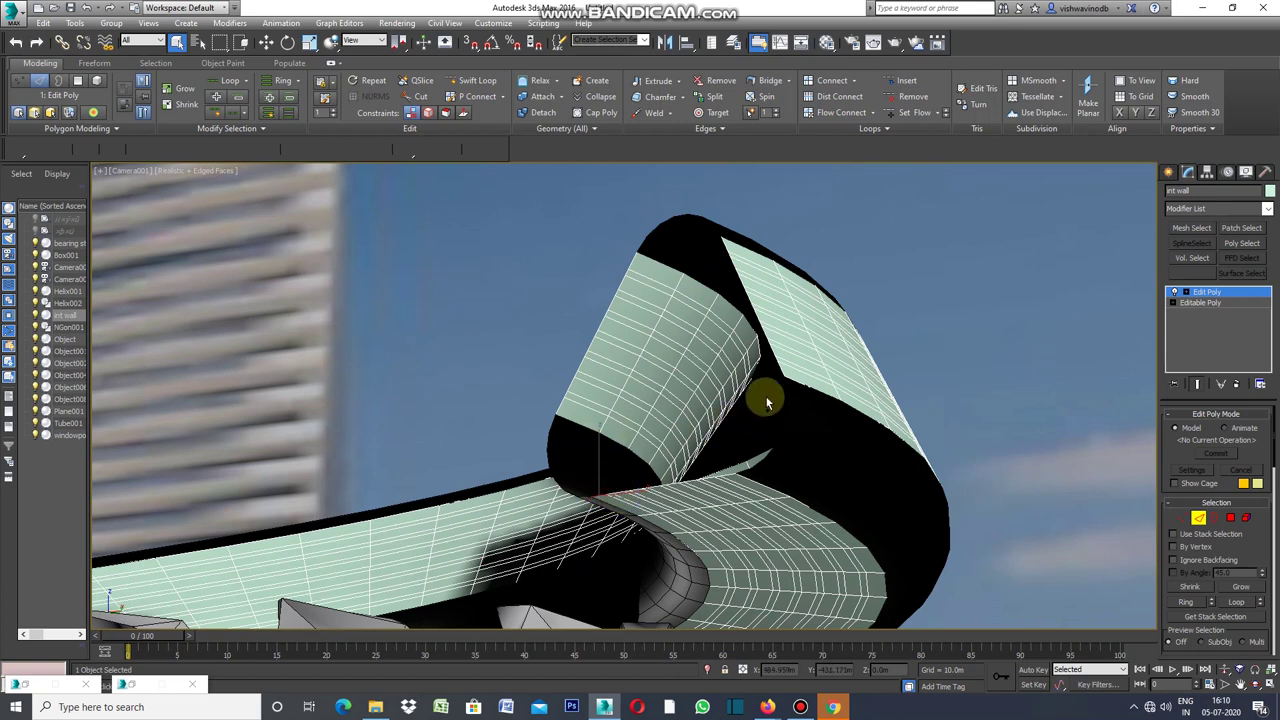
pyautogui.click(780, 368)
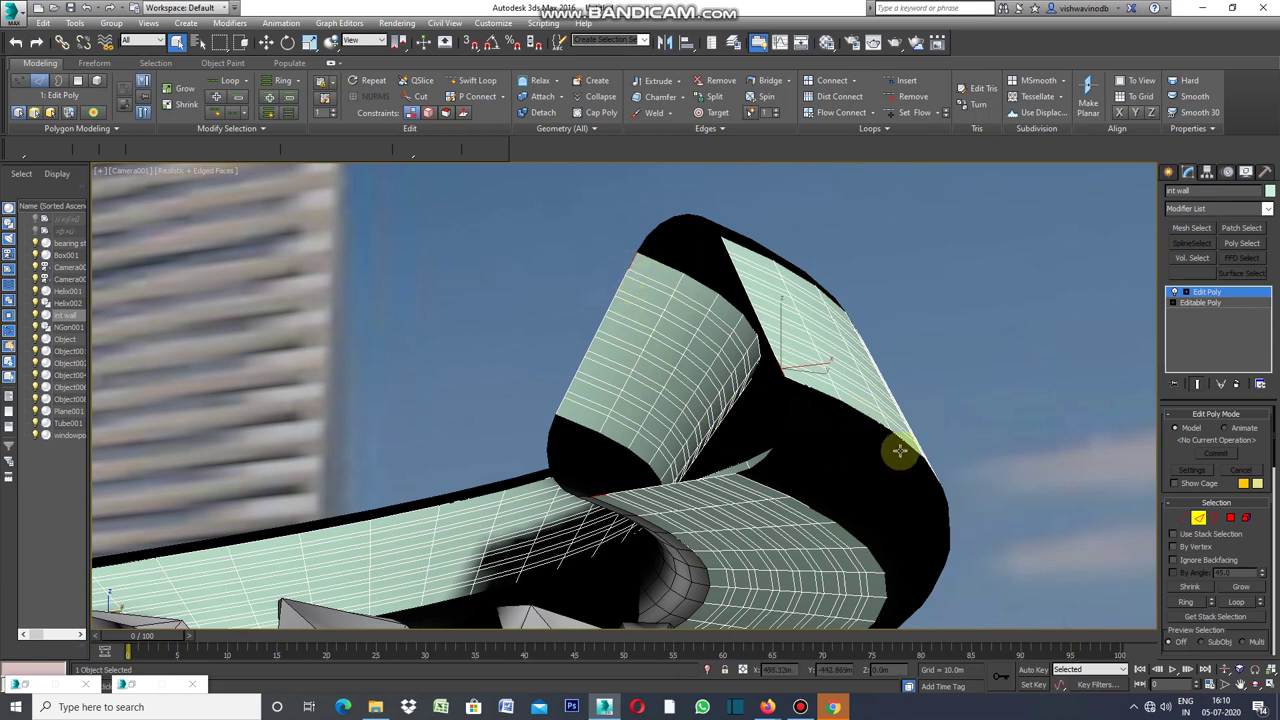
pyautogui.click(246, 114)
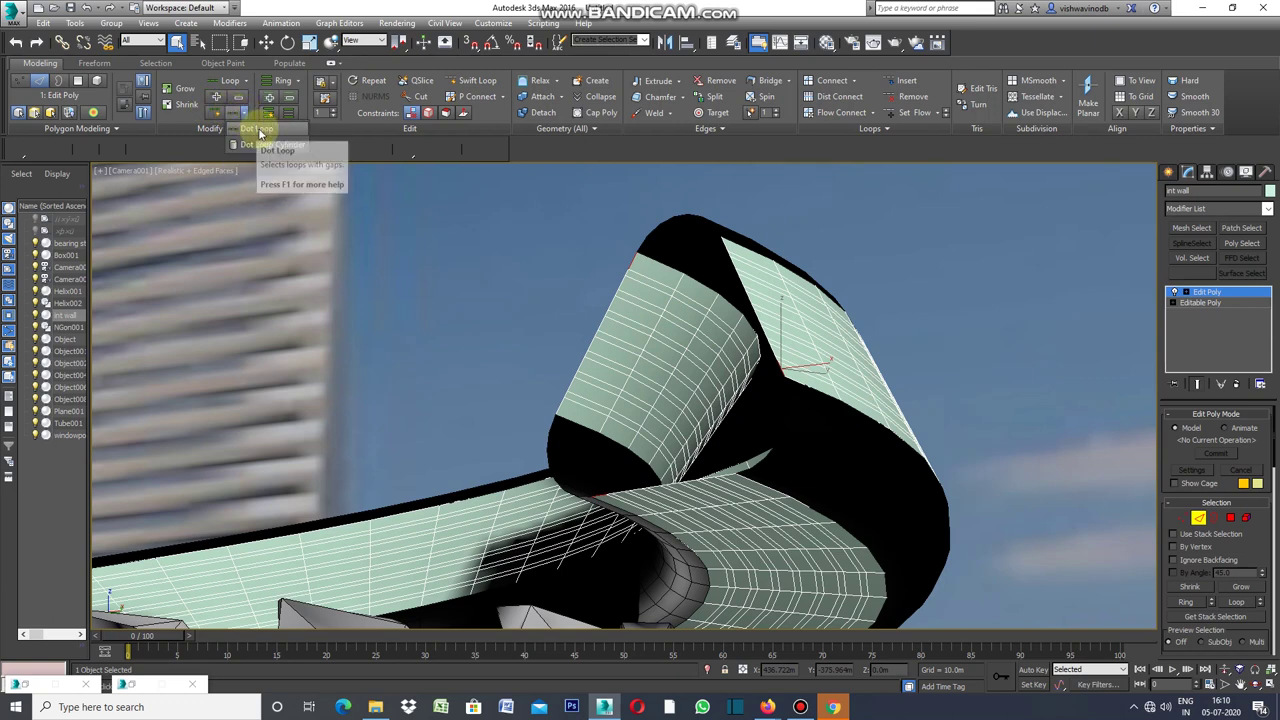
pyautogui.click(267, 131)
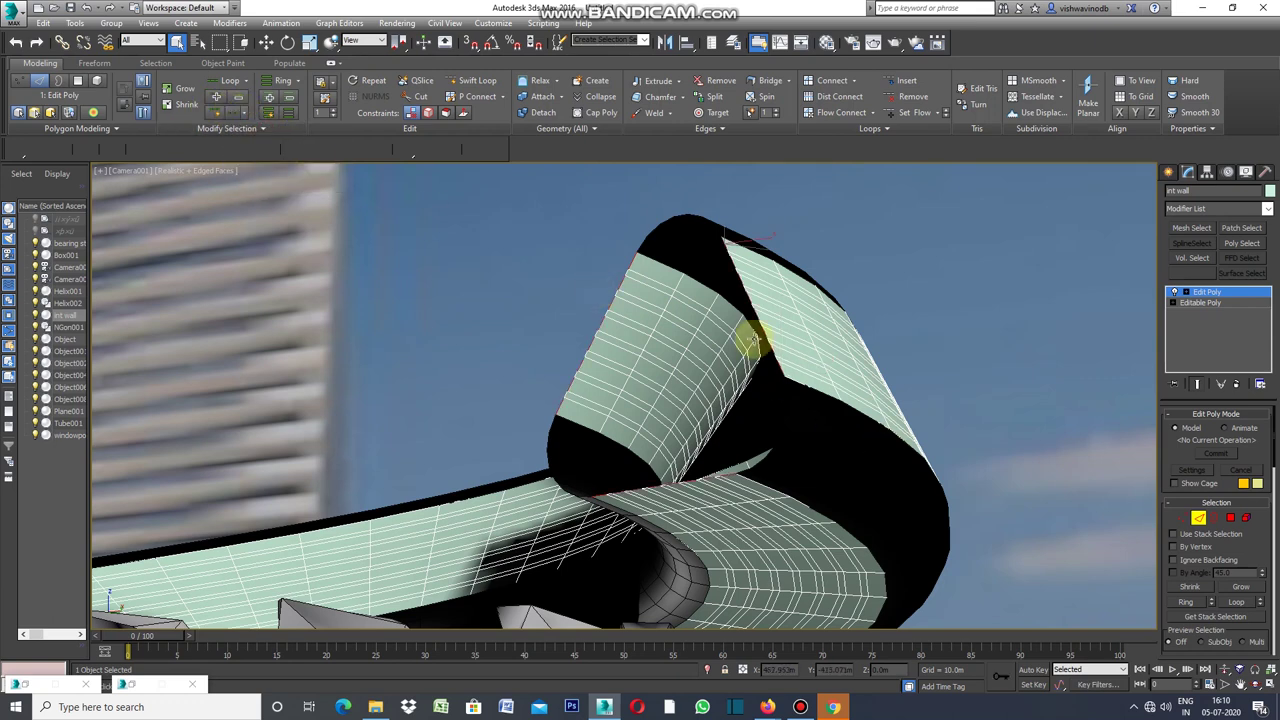
pyautogui.click(569, 388)
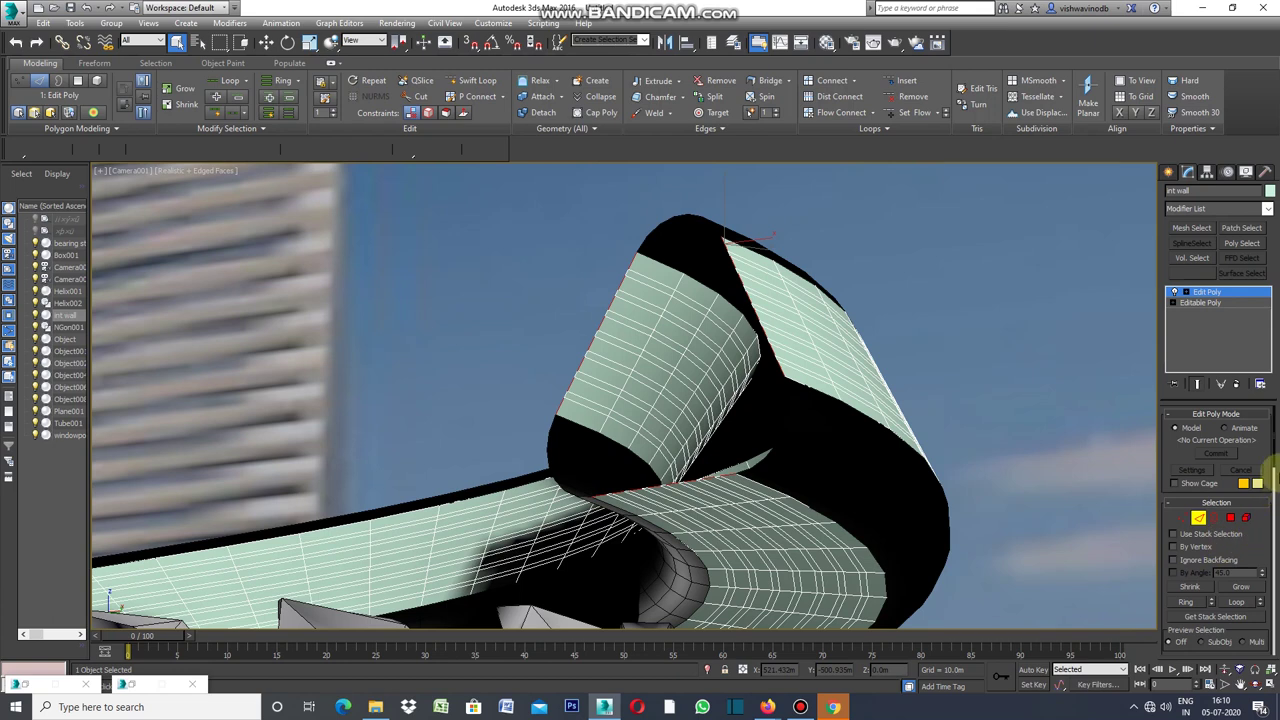
pyautogui.click(1187, 602)
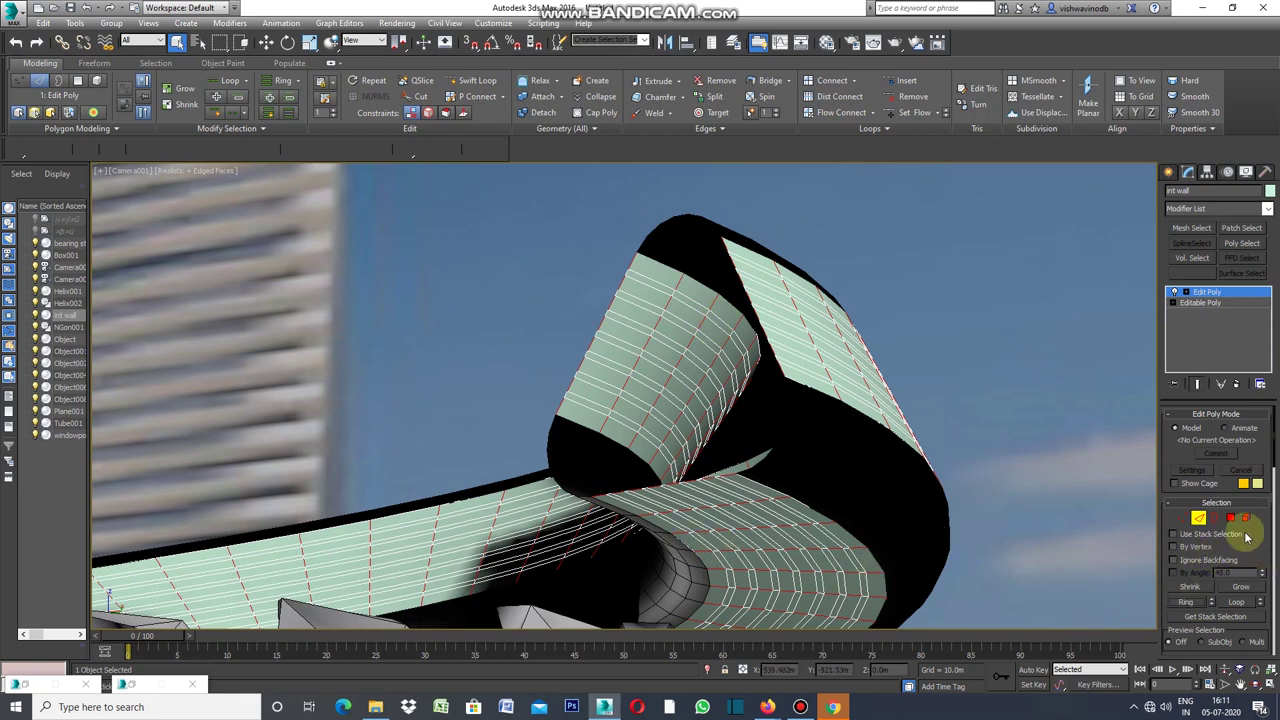
pyautogui.keyDown('ctrl'); pyautogui.click(1231, 518); pyautogui.keyUp('ctrl')
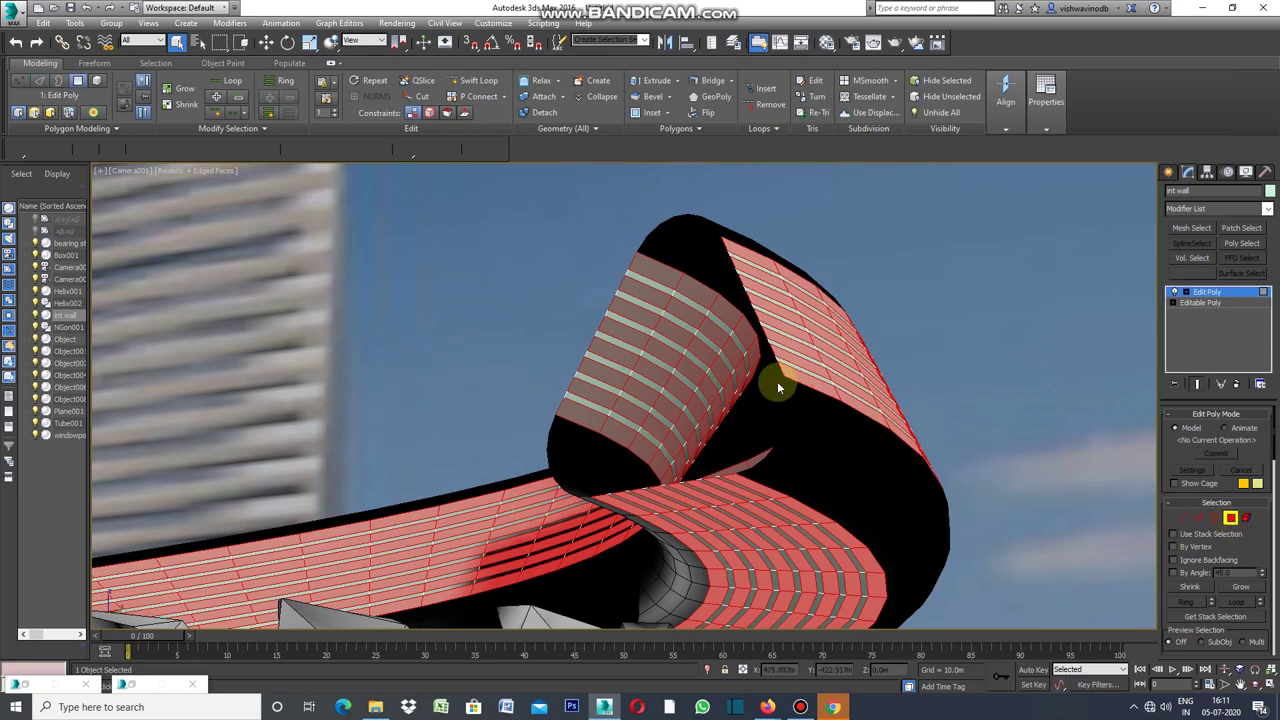
# - Detach the selected int wall strip polygons into a new object named gw
pyautogui.moveTo(1274, 440); pyautogui.dragTo(1274, 536)
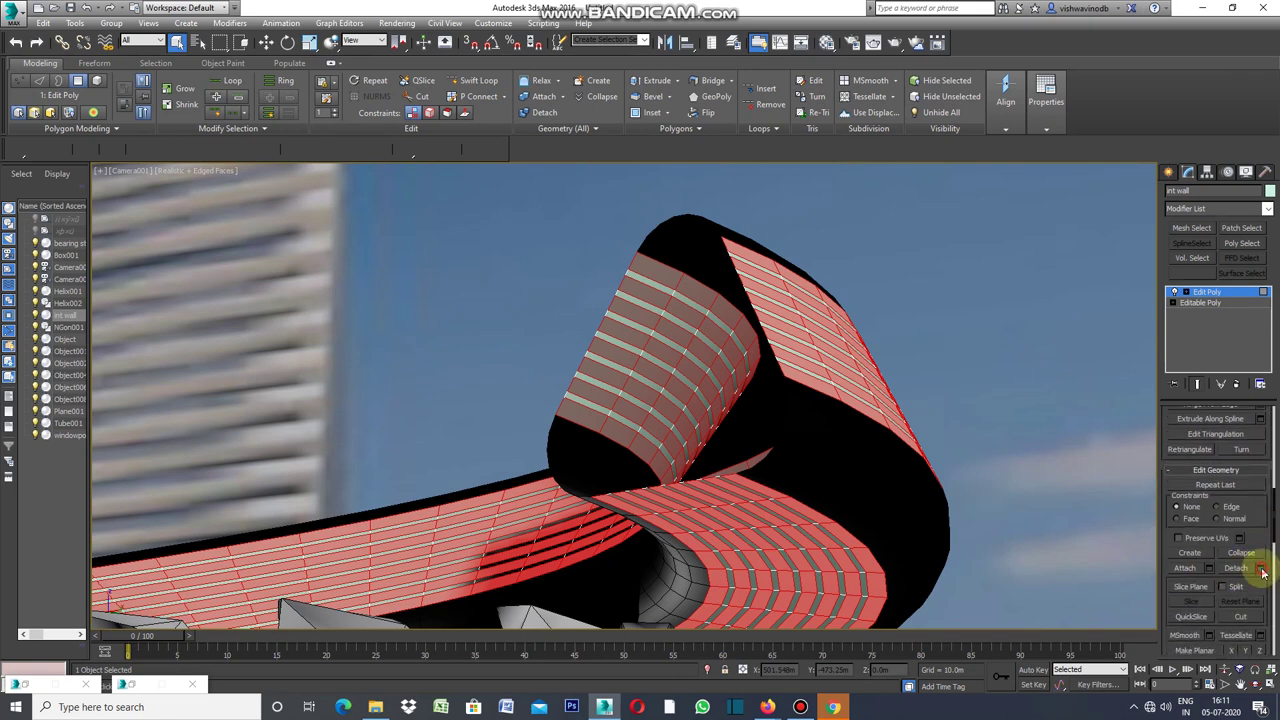
pyautogui.click(1262, 570)
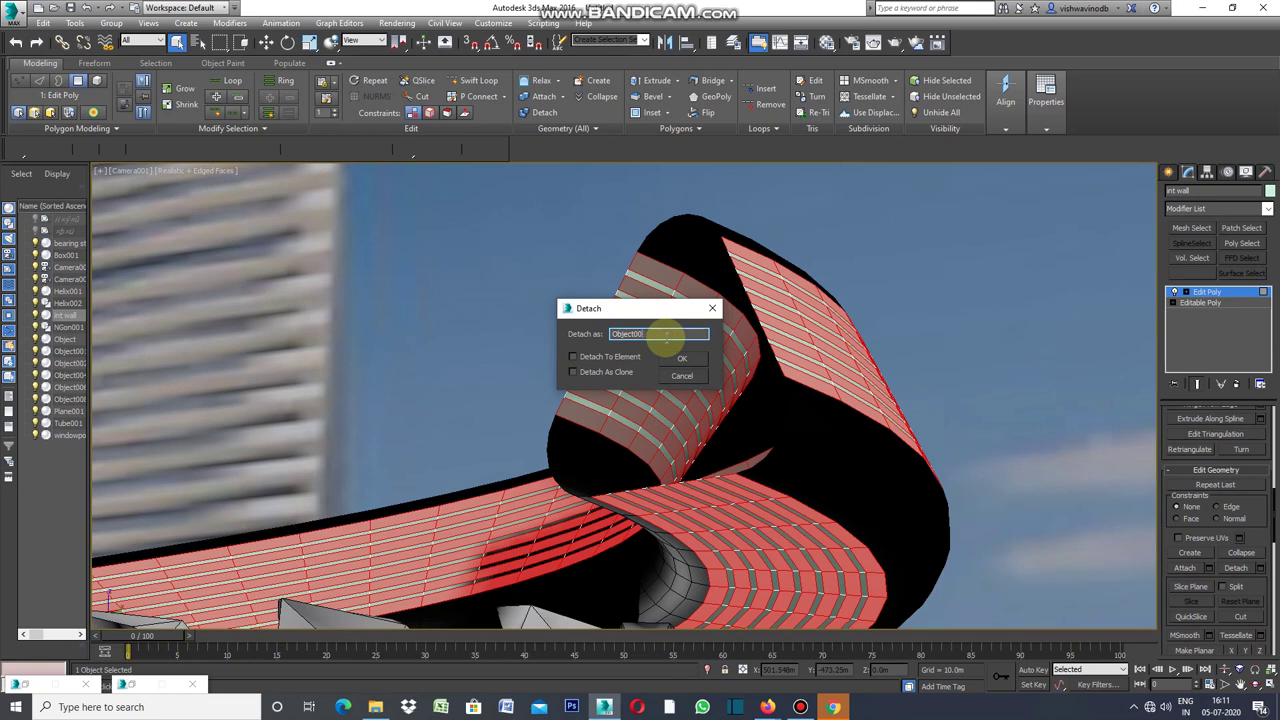
pyautogui.write('gw')
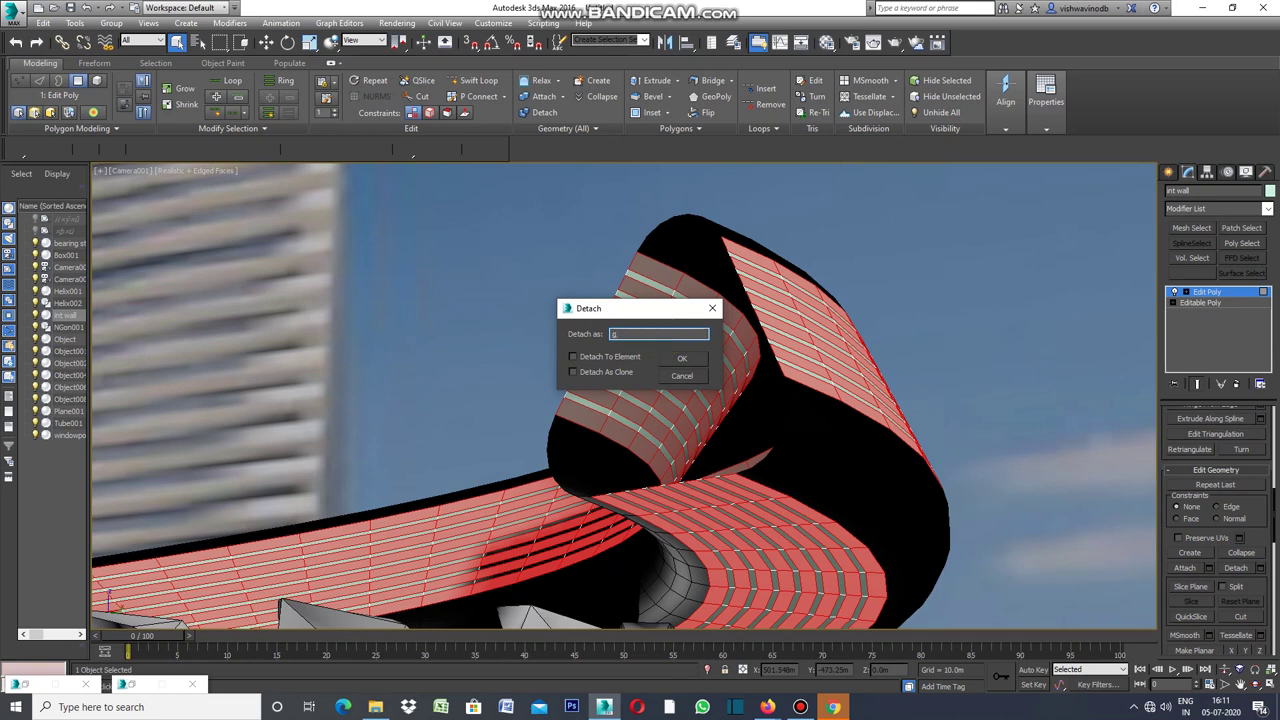
pyautogui.click(682, 361)
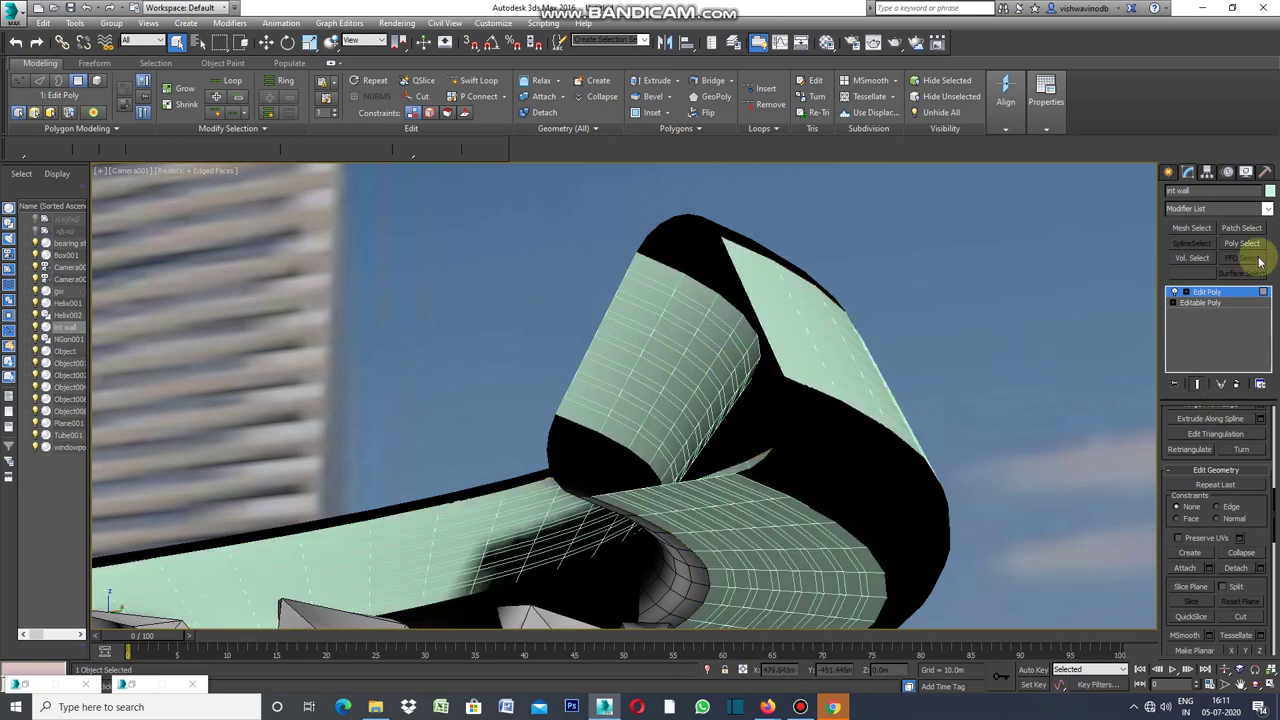
# - Change the int wall's object colour to black
pyautogui.click(1269, 191)
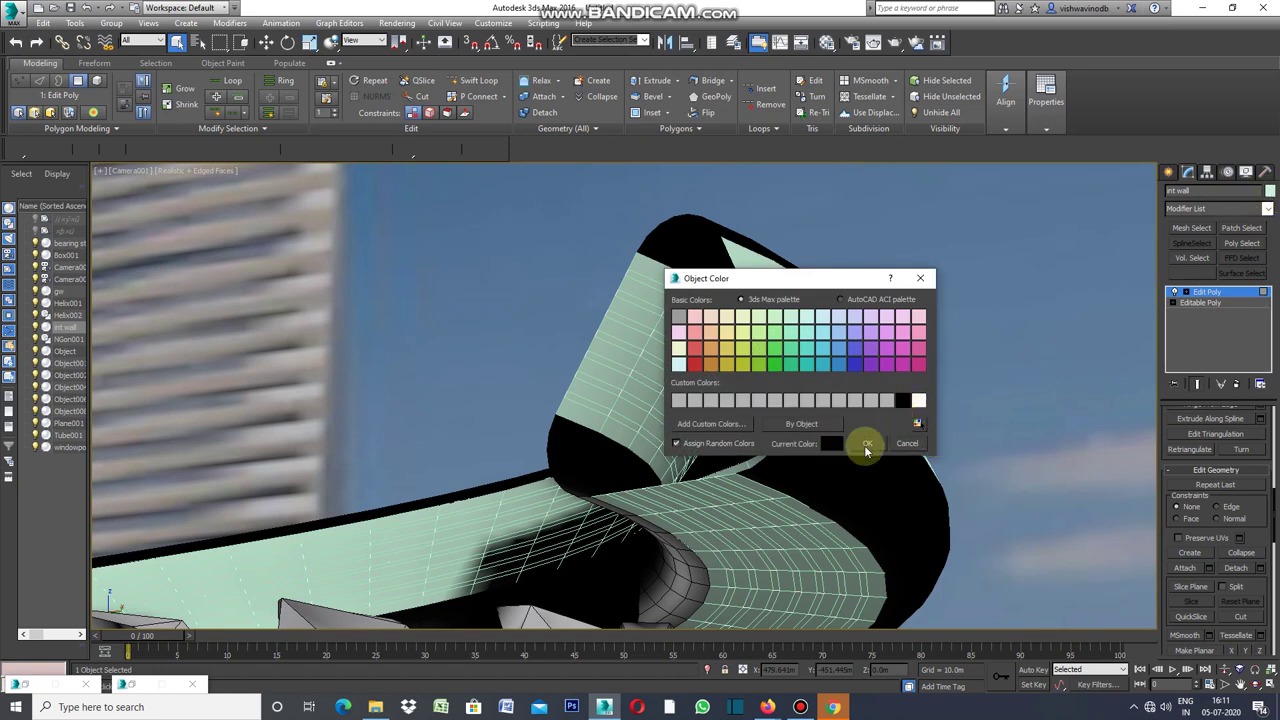
pyautogui.click(866, 445)
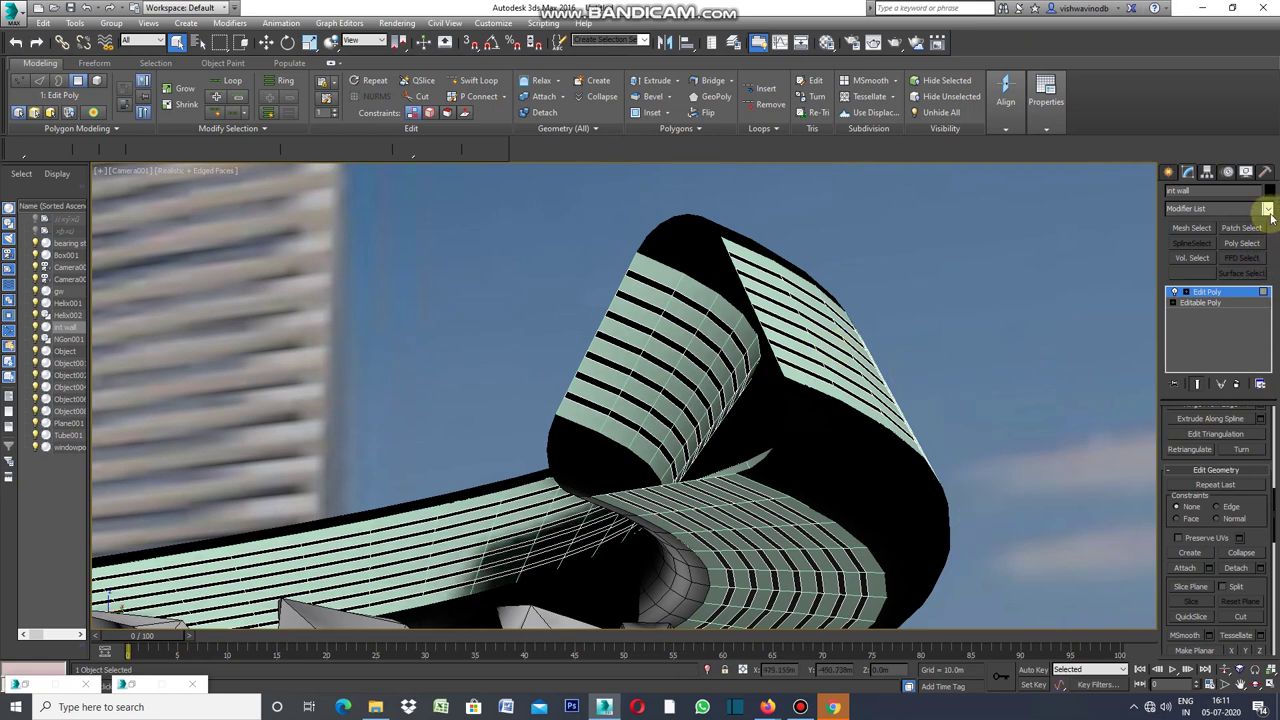
pyautogui.click(1267, 209)
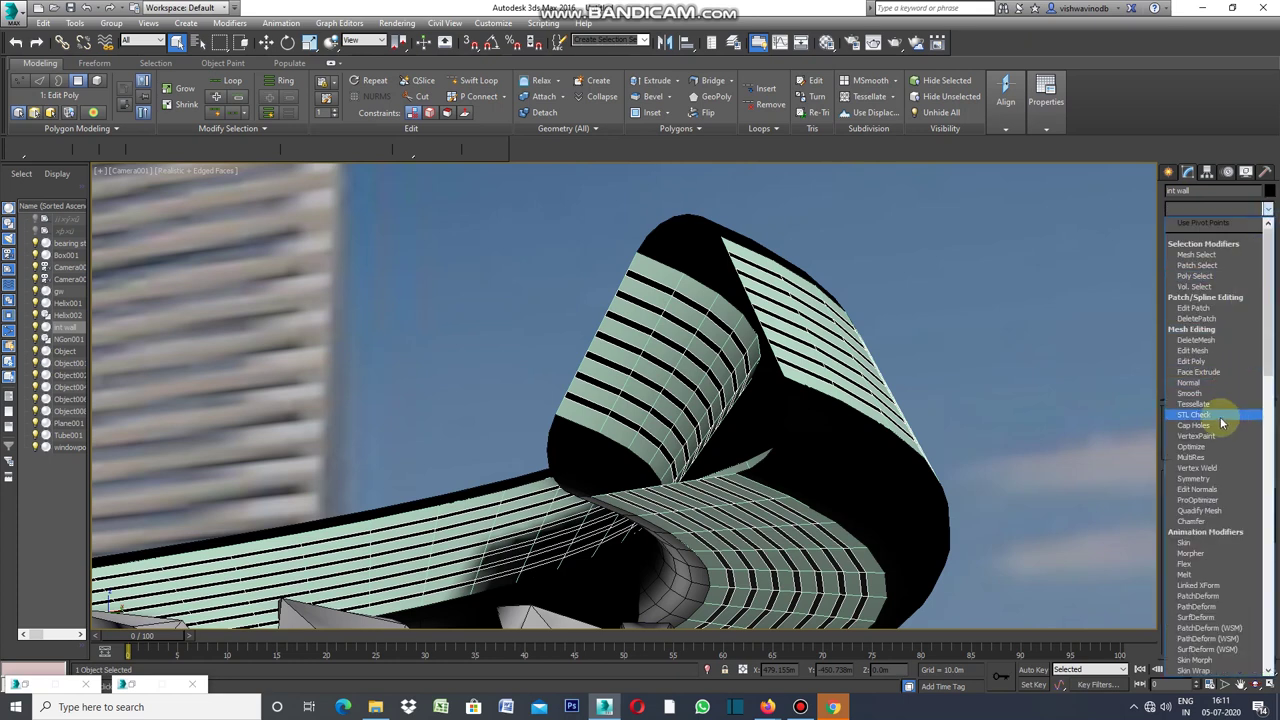
# - Add a Shell modifier to the int wall strips with a 0.23m outer amount
pyautogui.moveTo(1268, 318); pyautogui.dragTo(1272, 550)
pyautogui.click(1196, 528)
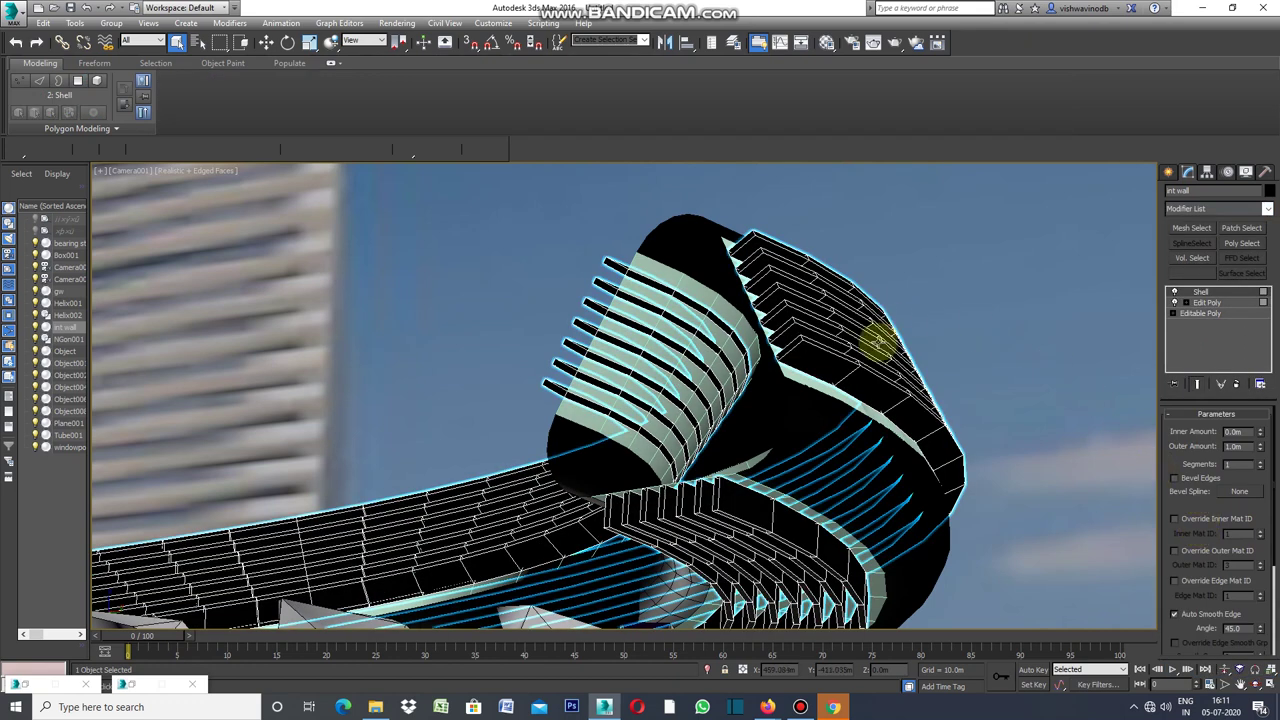
pyautogui.doubleClick(1240, 447)
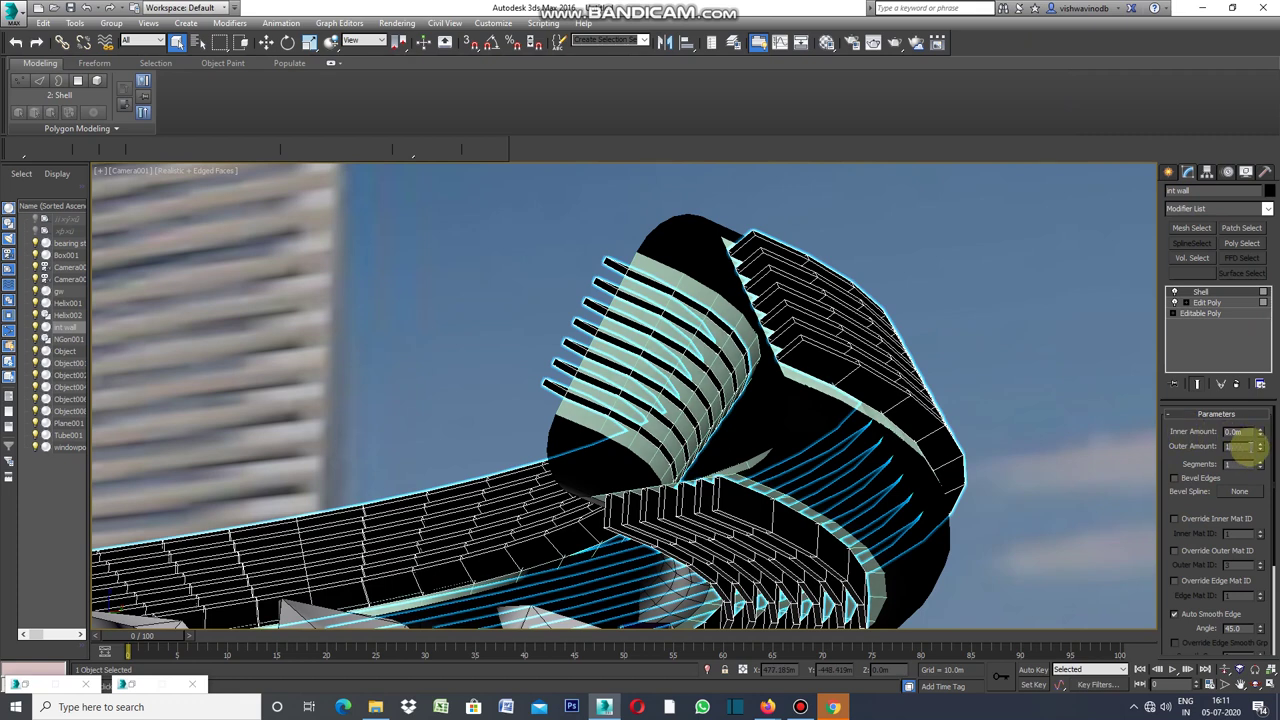
pyautogui.write('1.5')
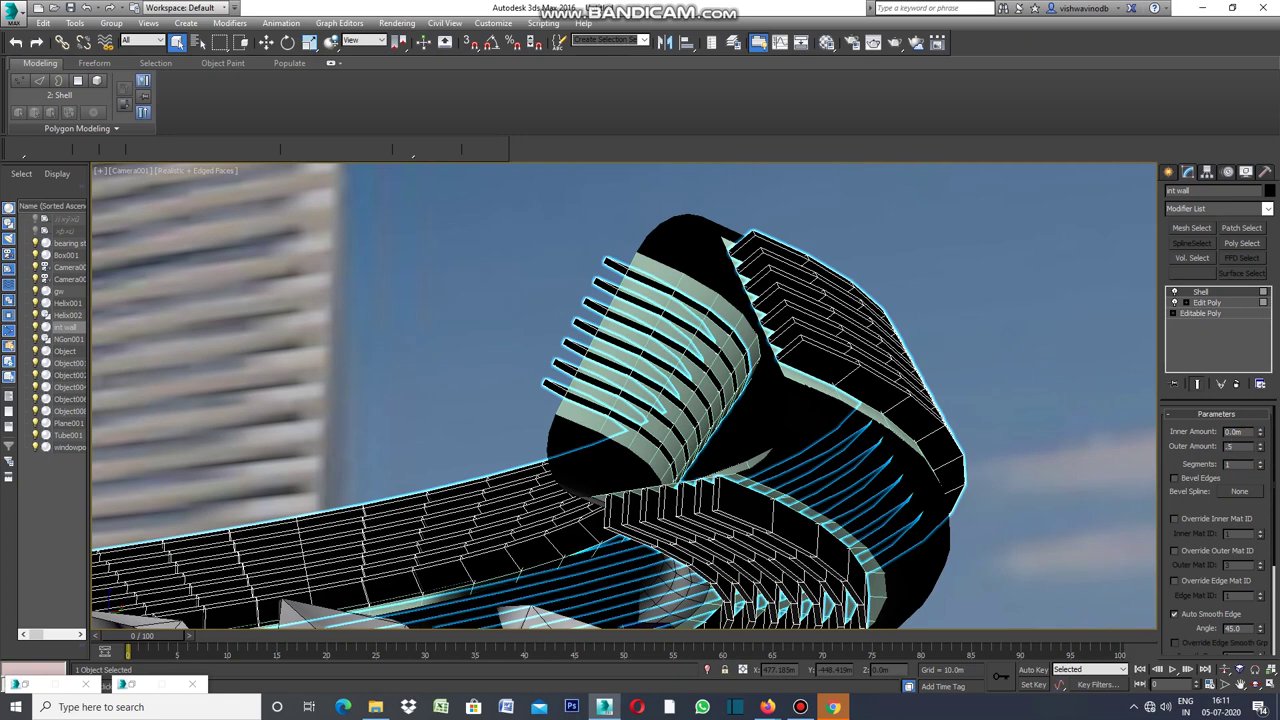
pyautogui.press('Return')
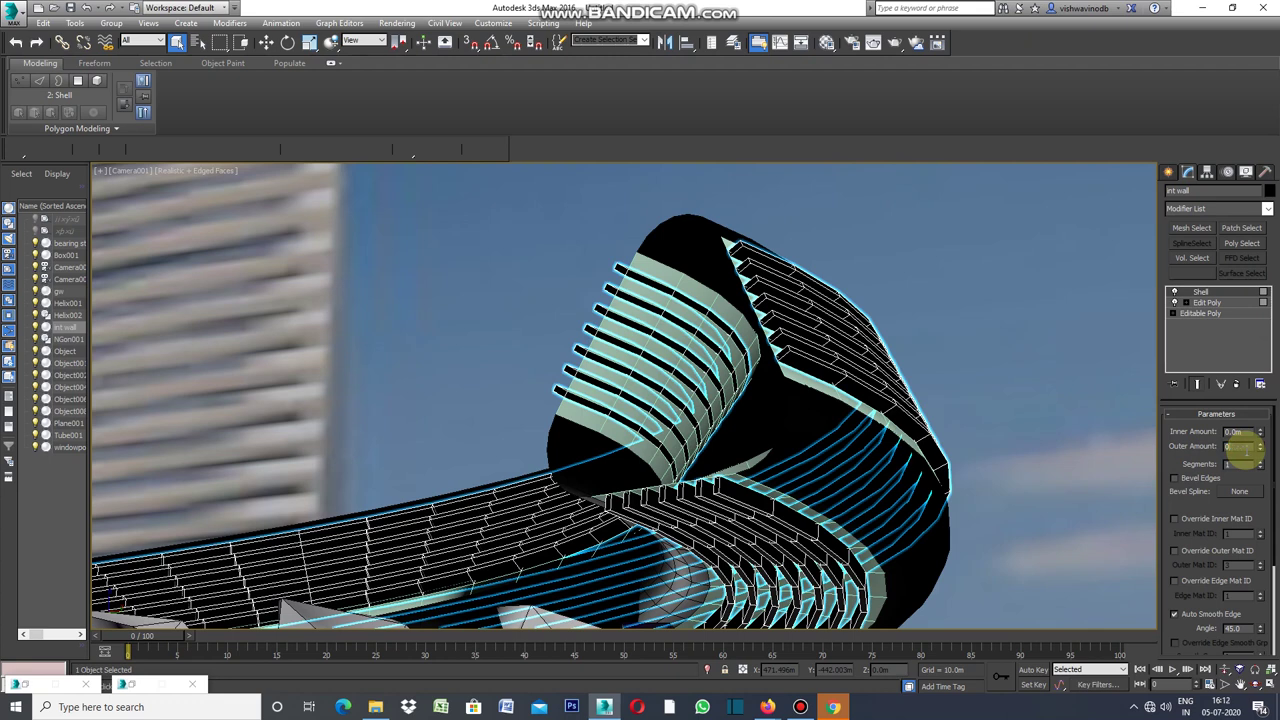
pyautogui.write('0.1')
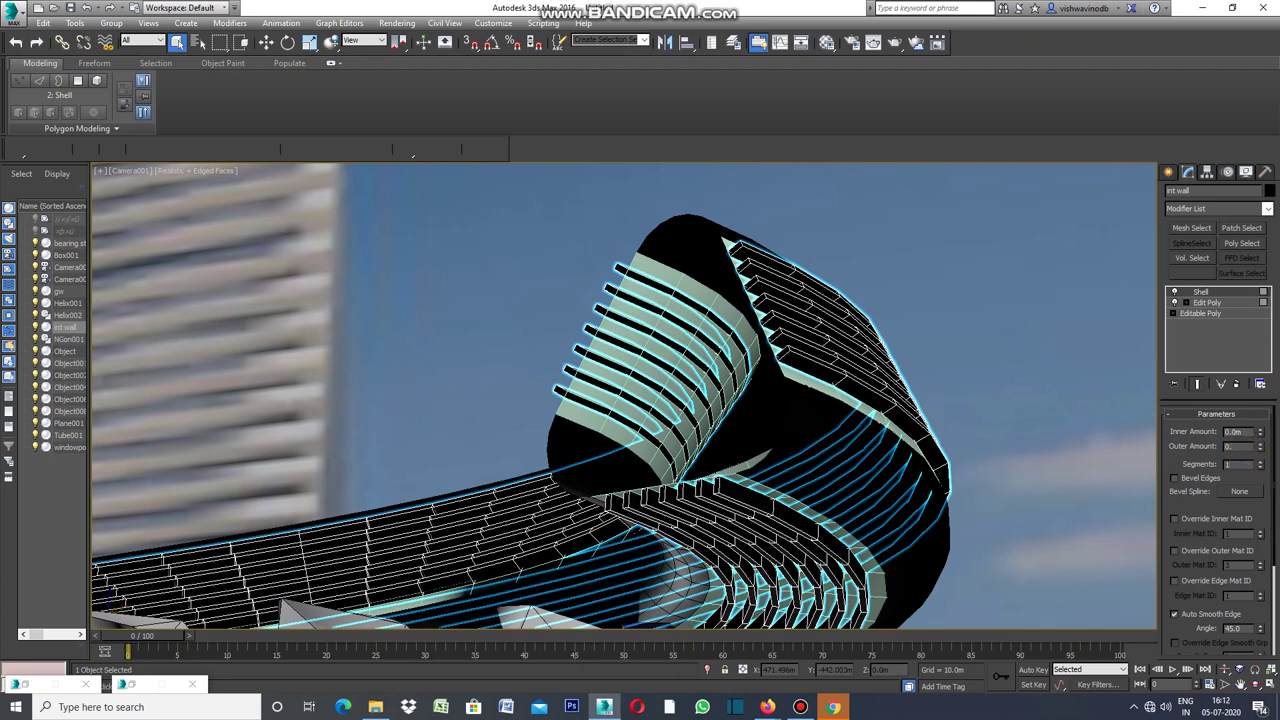
pyautogui.write('23m')
pyautogui.press('Return')
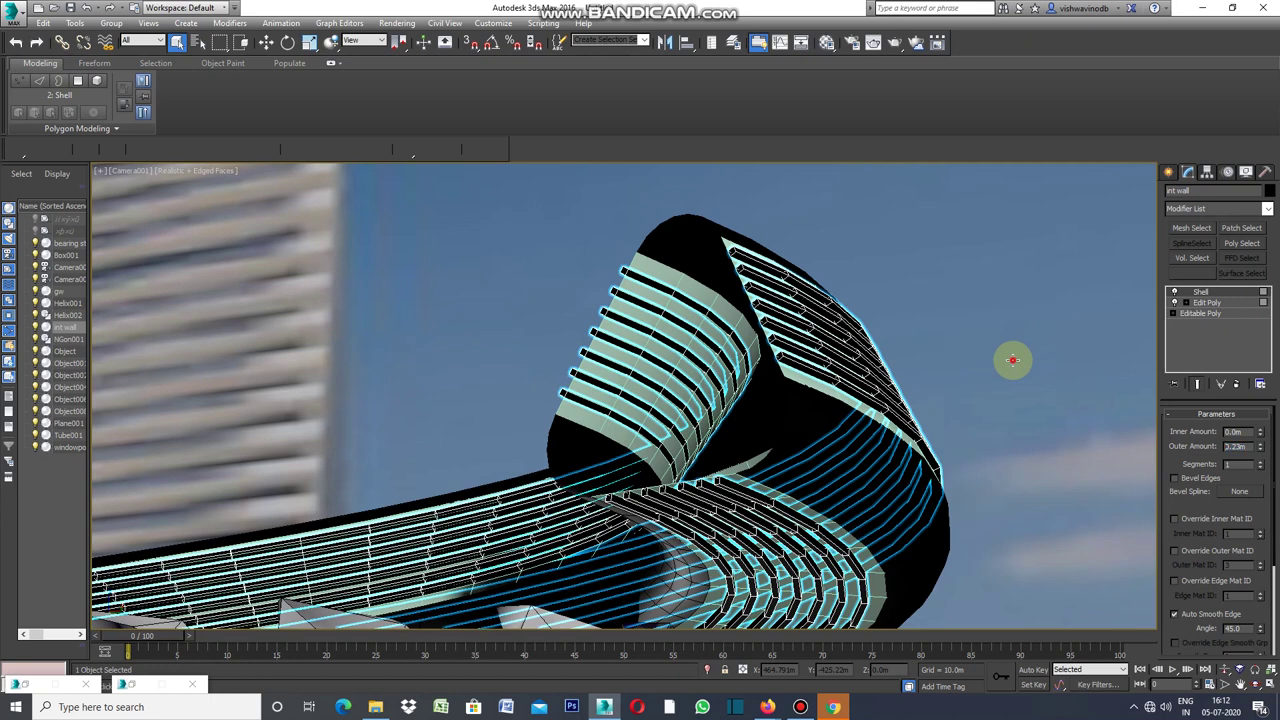
pyautogui.click(1013, 360)
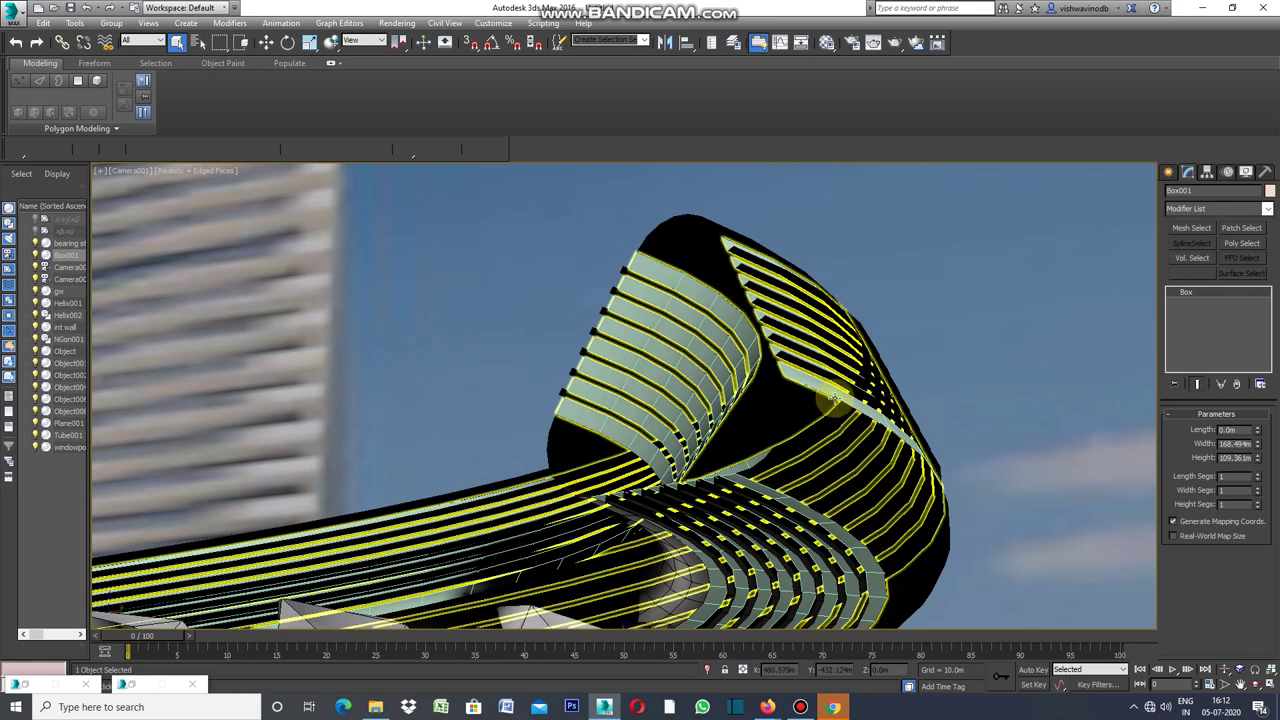
# - Select the gw object and edit it at Polygon level with all 3852 polygons selected
pyautogui.click(785, 368)
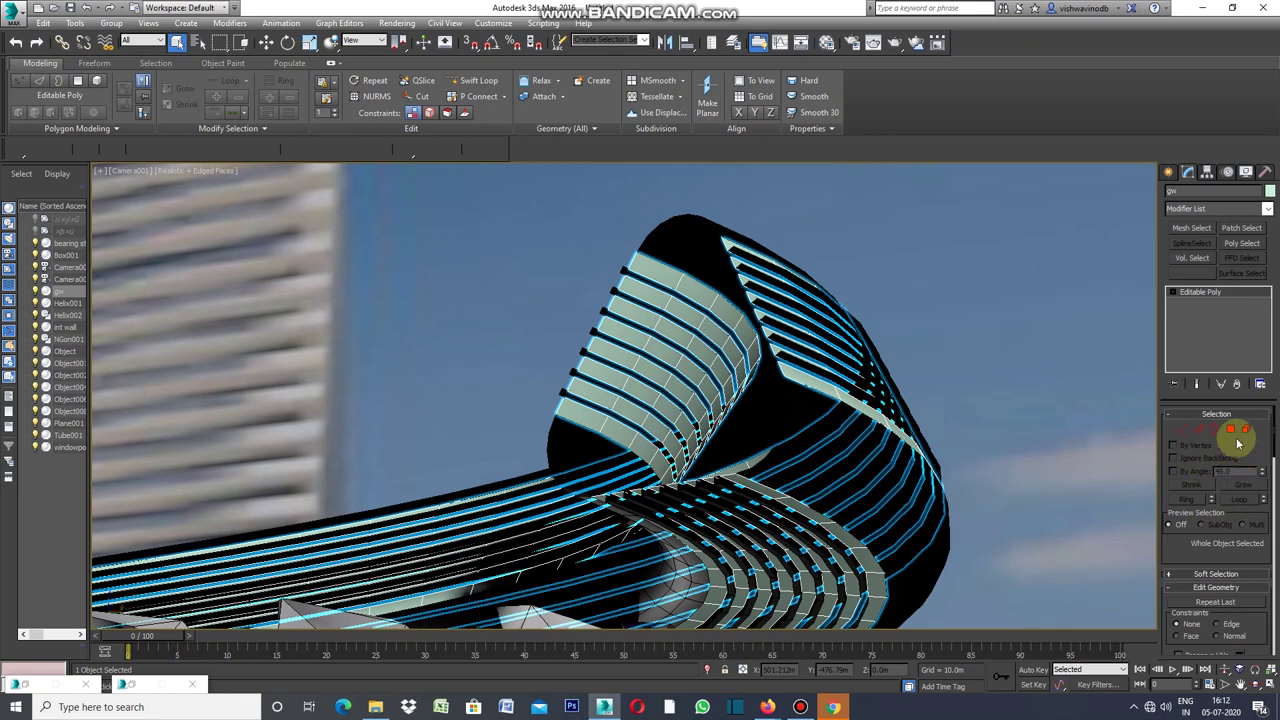
pyautogui.click(1231, 431)
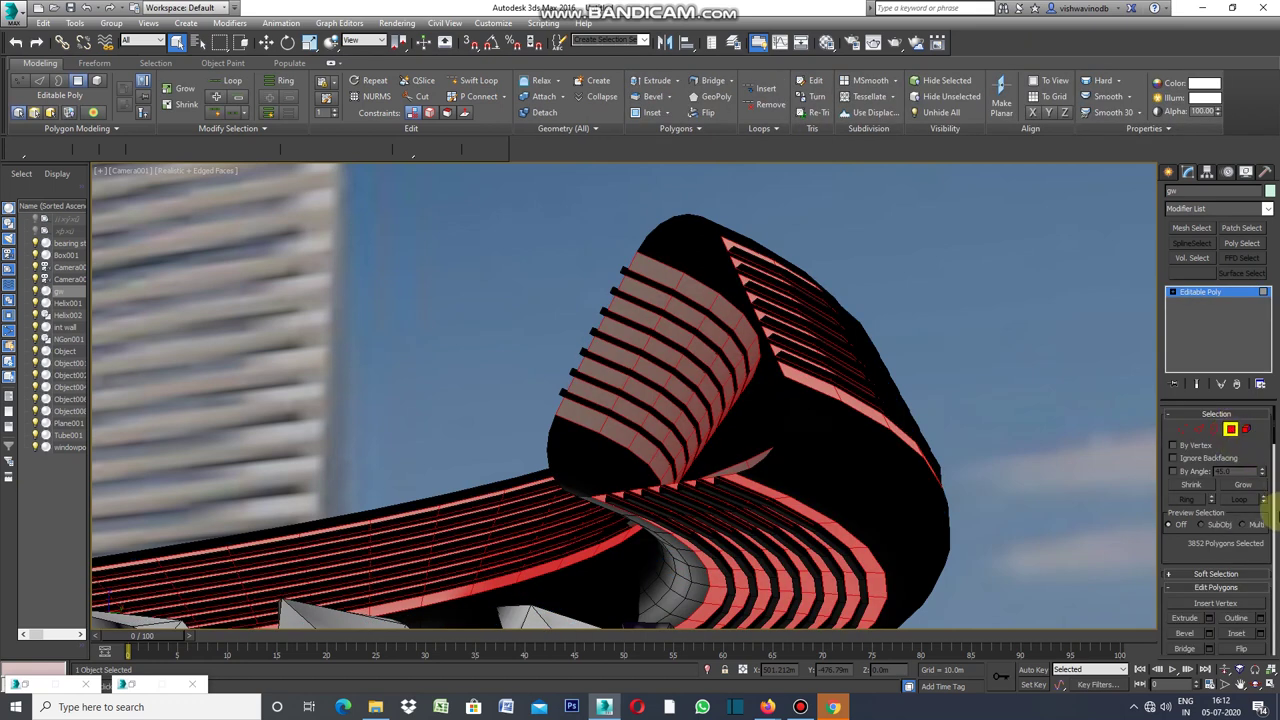
pyautogui.moveTo(1270, 430); pyautogui.dragTo(1274, 472)
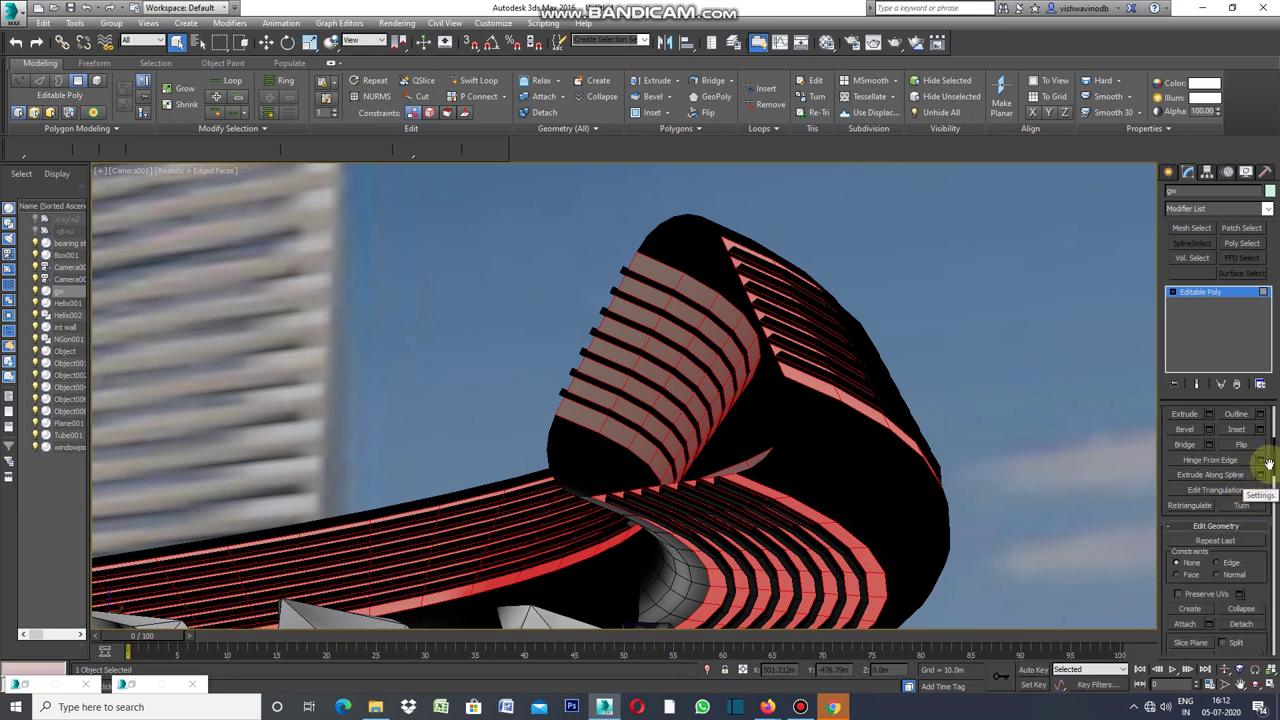
# - Inset all gw polygons By Polygon with a 0.1m amount
pyautogui.scroll(3, 1270, 451)
pyautogui.click(1268, 452)
pyautogui.click(1268, 452)
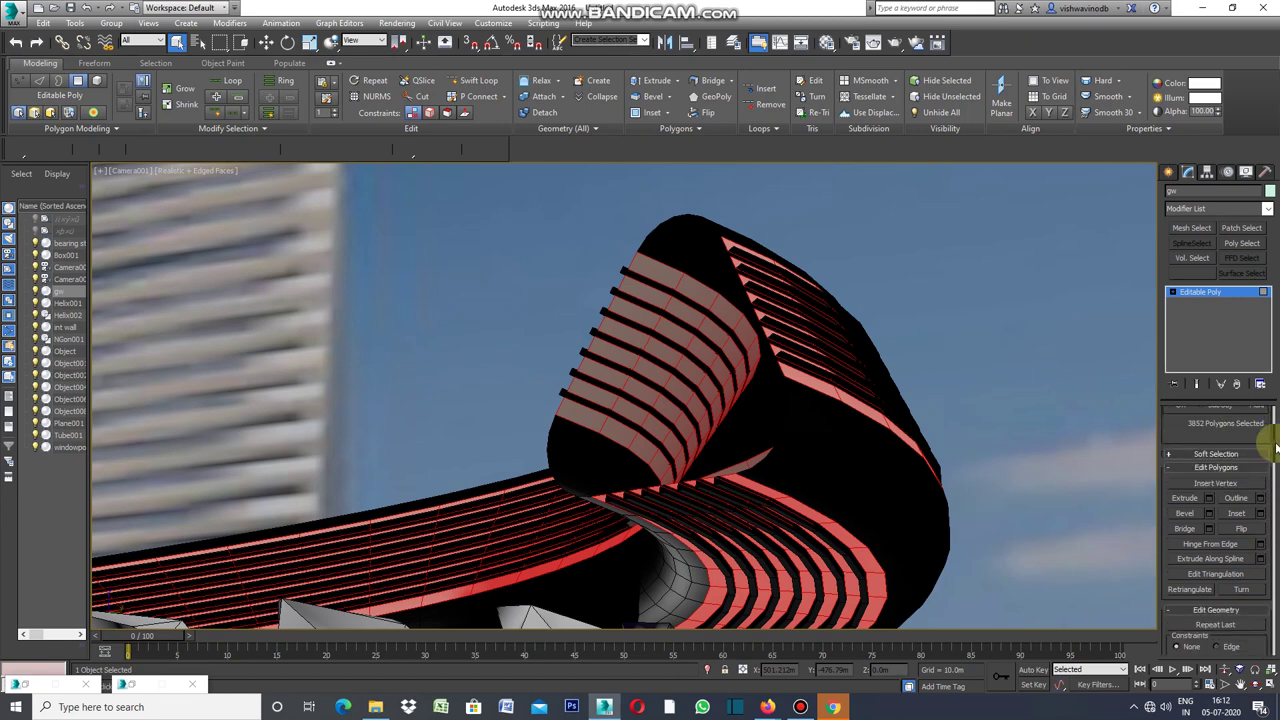
pyautogui.click(1260, 516)
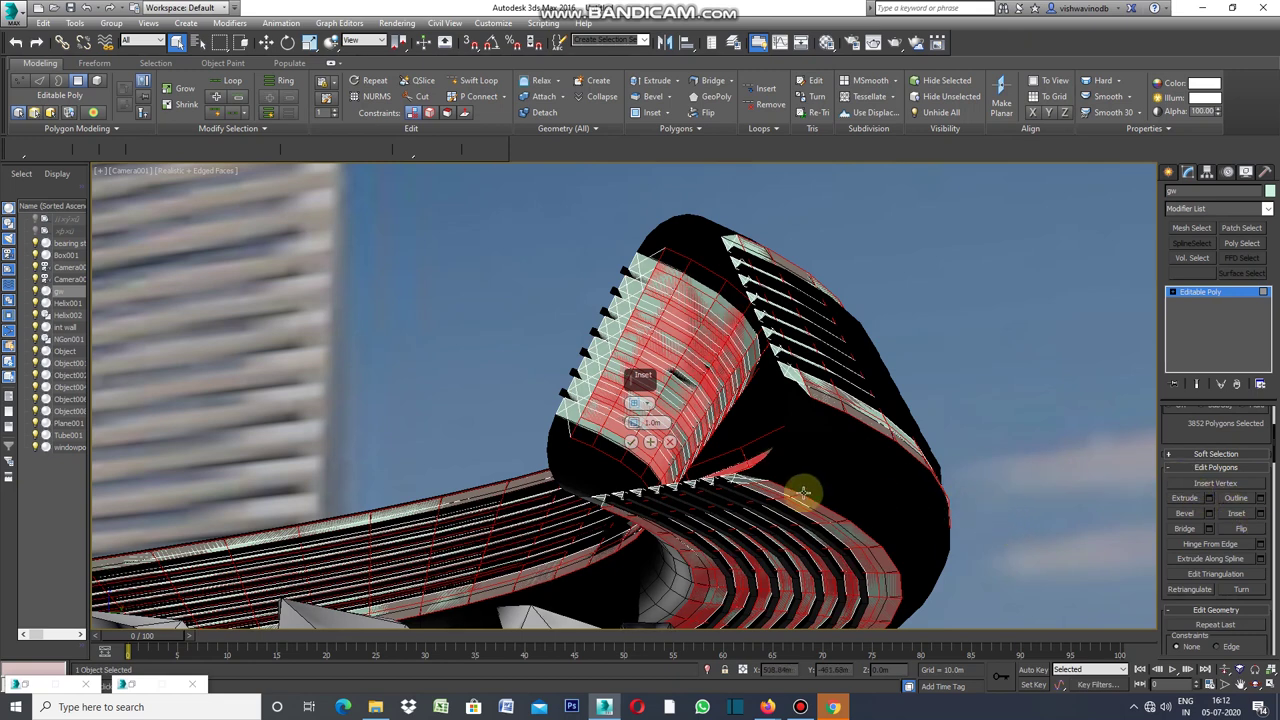
pyautogui.click(647, 404)
pyautogui.click(698, 428)
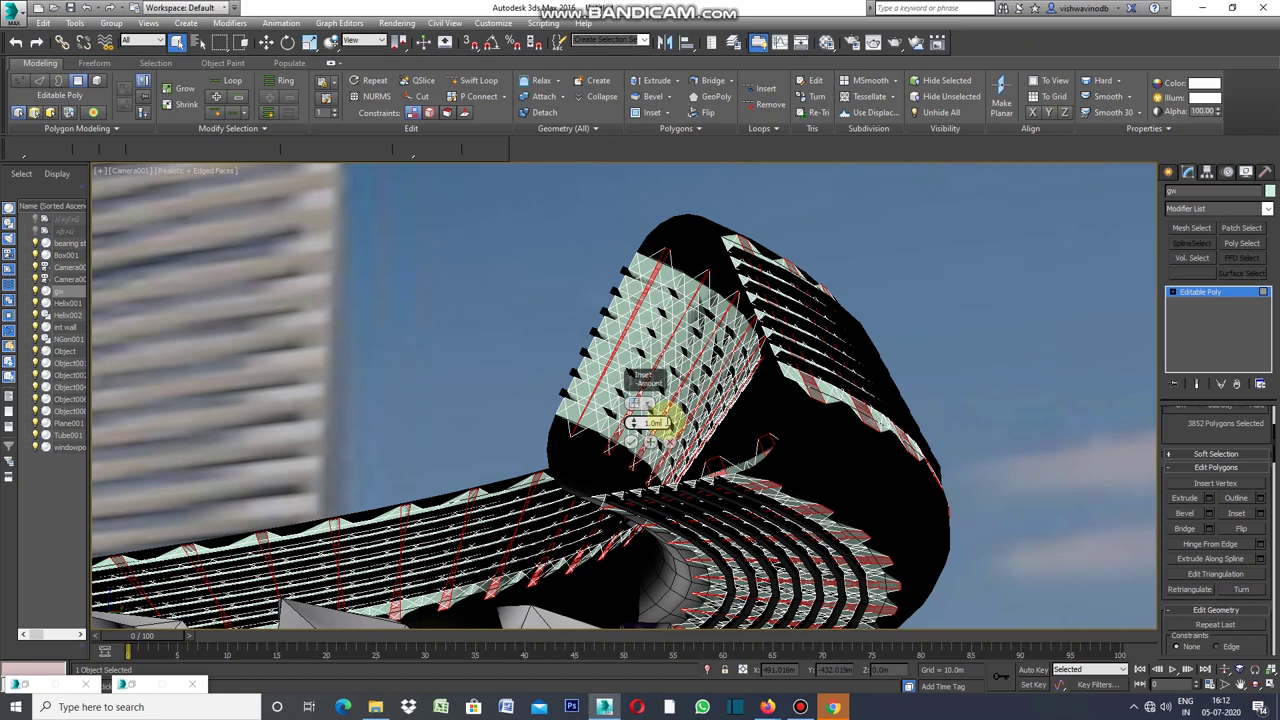
pyautogui.press('BackSpace')
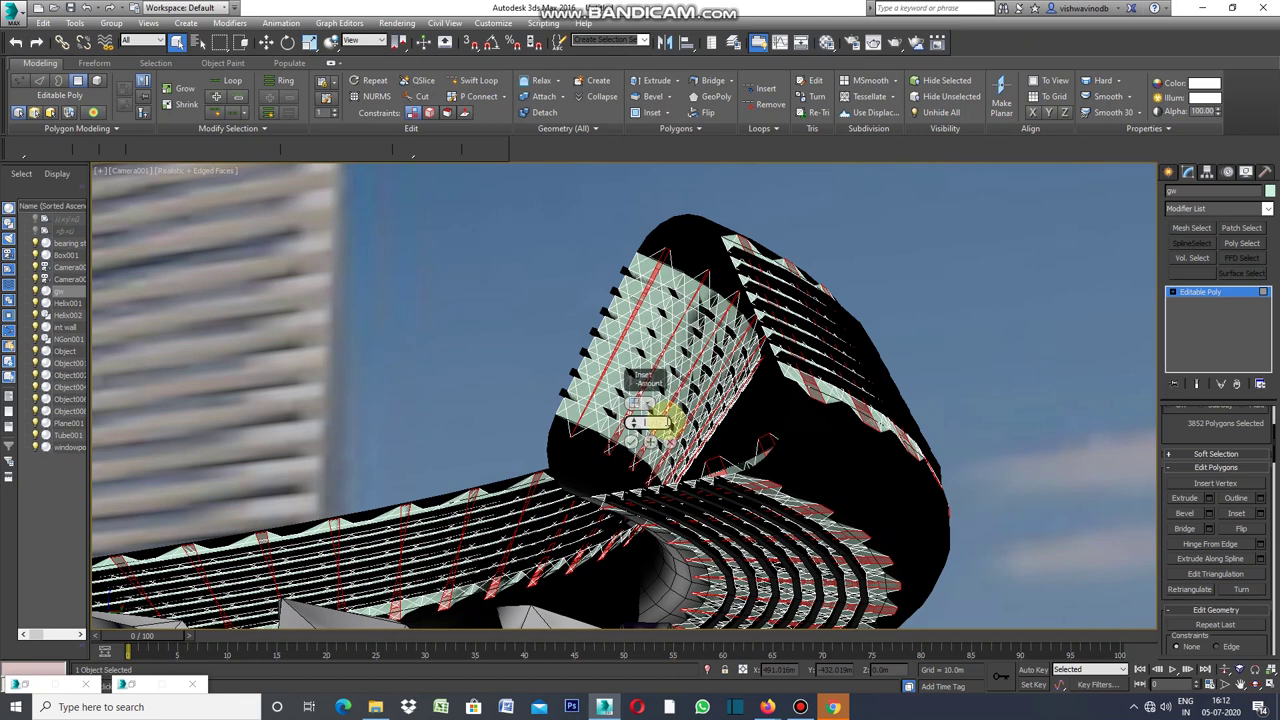
pyautogui.write('0.1')
pyautogui.press('Return')
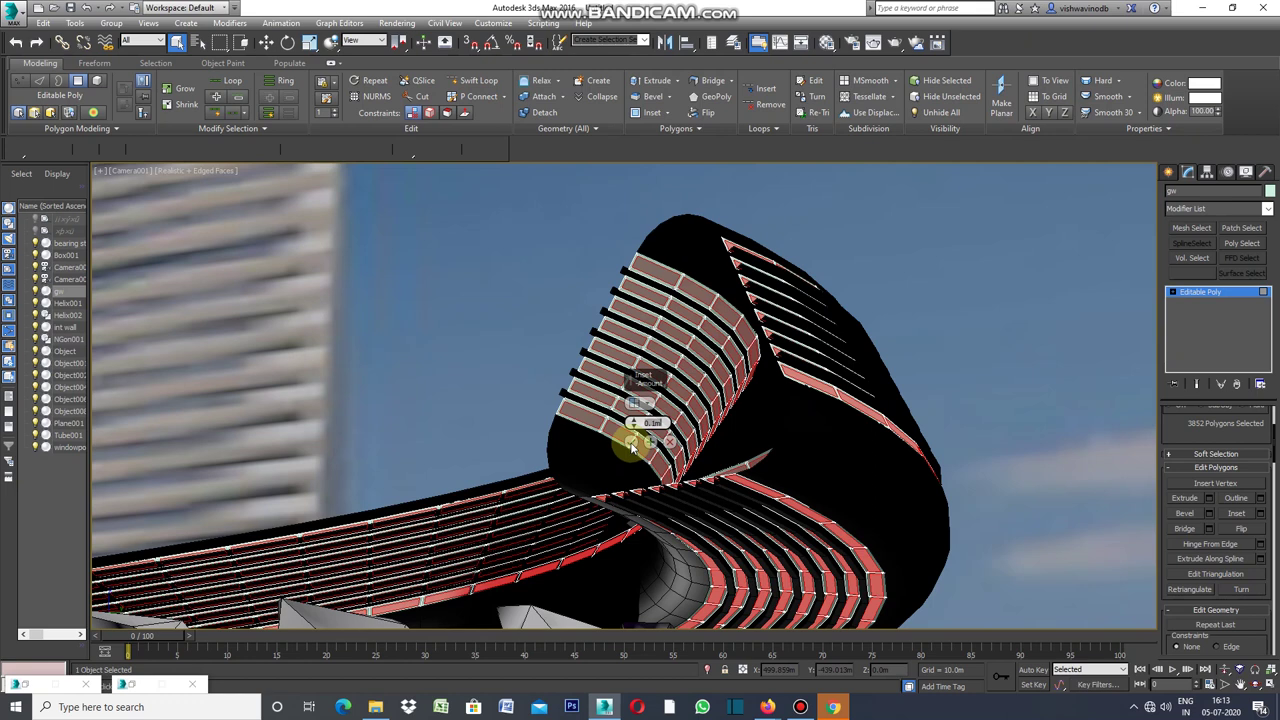
pyautogui.click(632, 442)
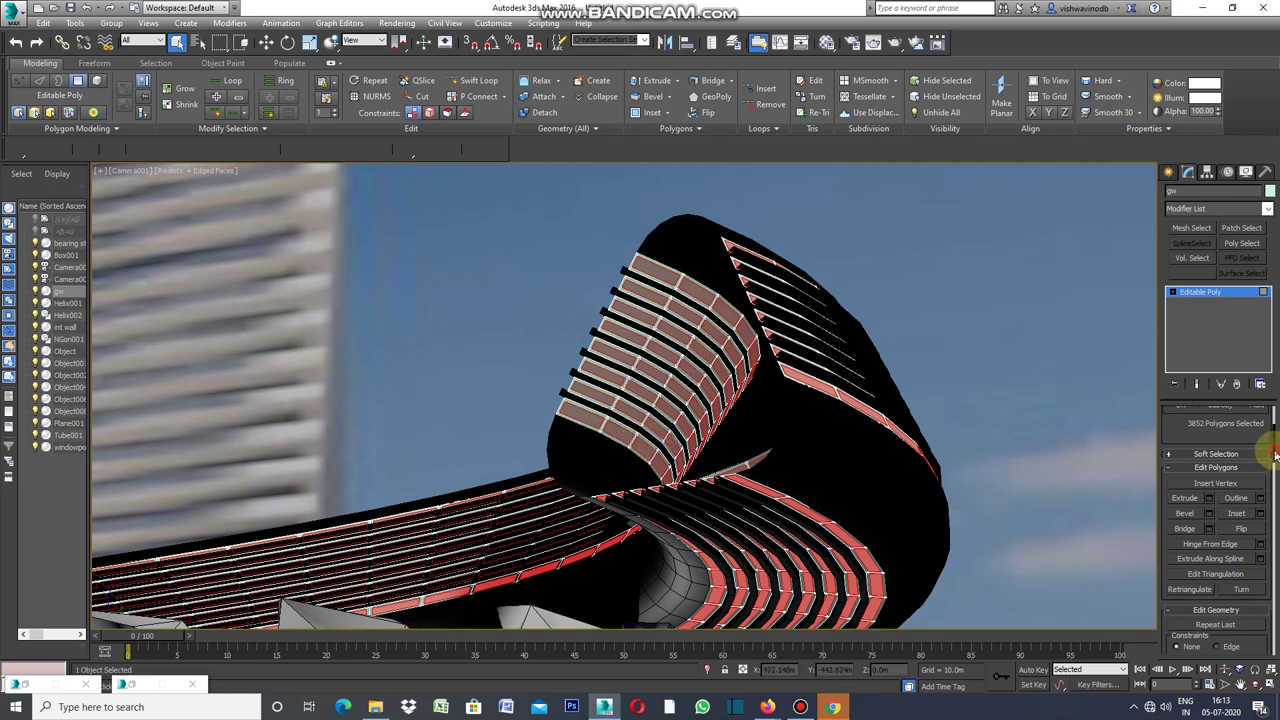
pyautogui.moveTo(1275, 455); pyautogui.dragTo(1275, 475)
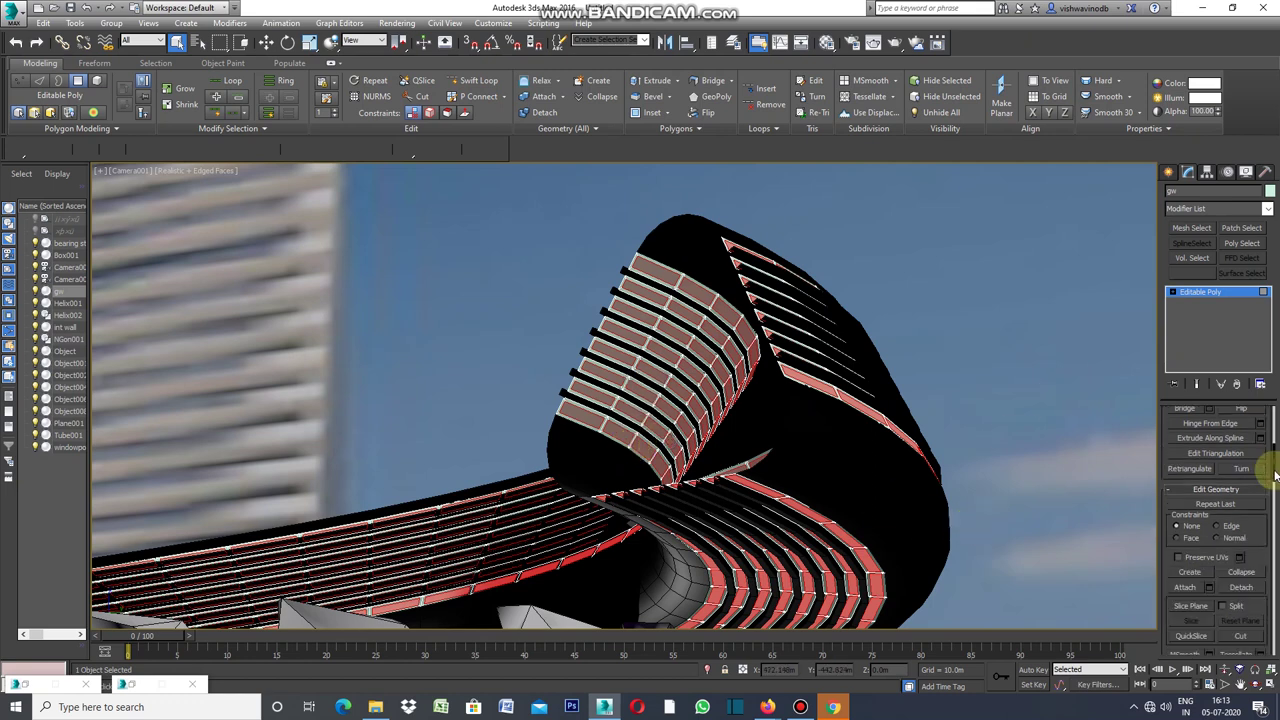
# - Detach the inset glass panels into a new object named gf
pyautogui.click(1240, 587)
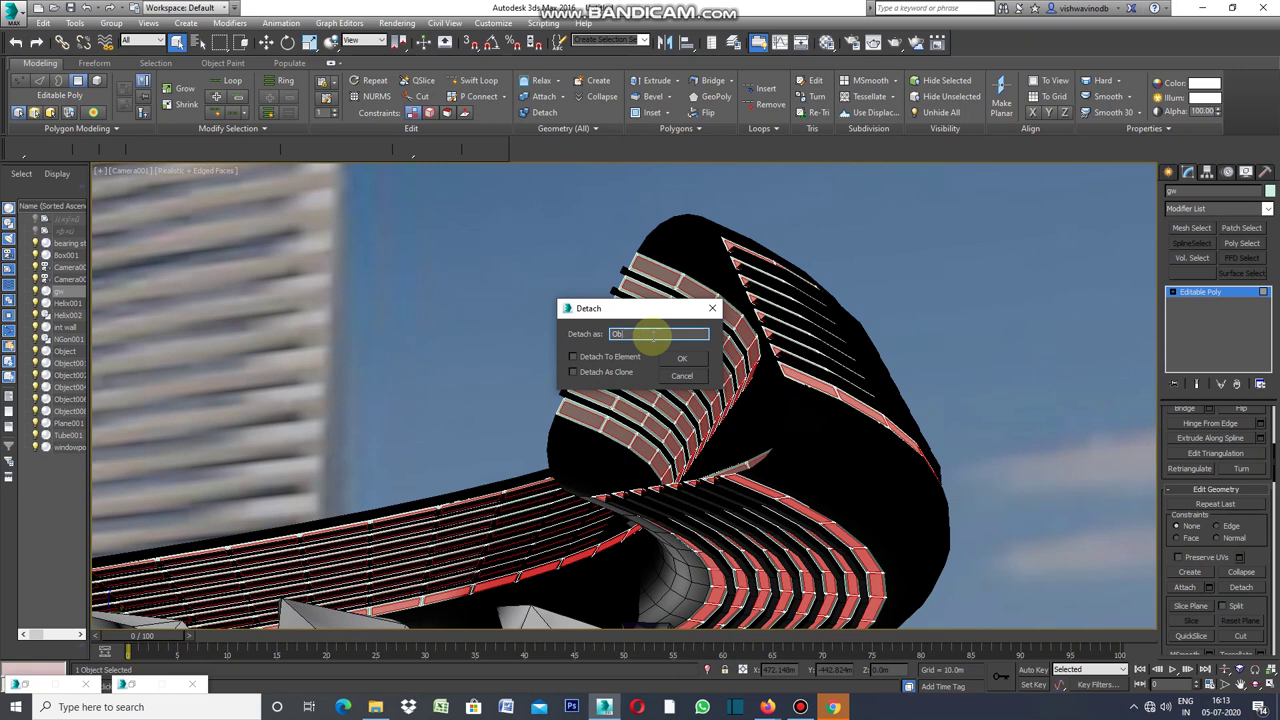
pyautogui.write('gf')
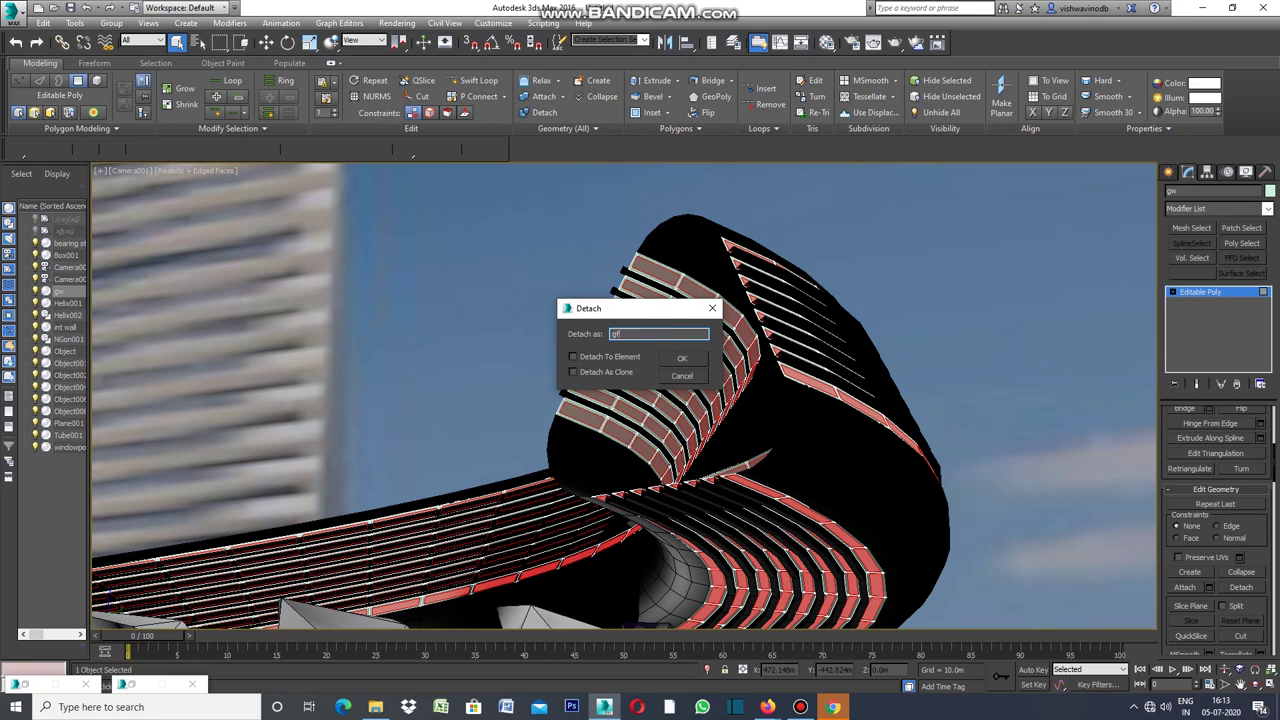
pyautogui.click(683, 359)
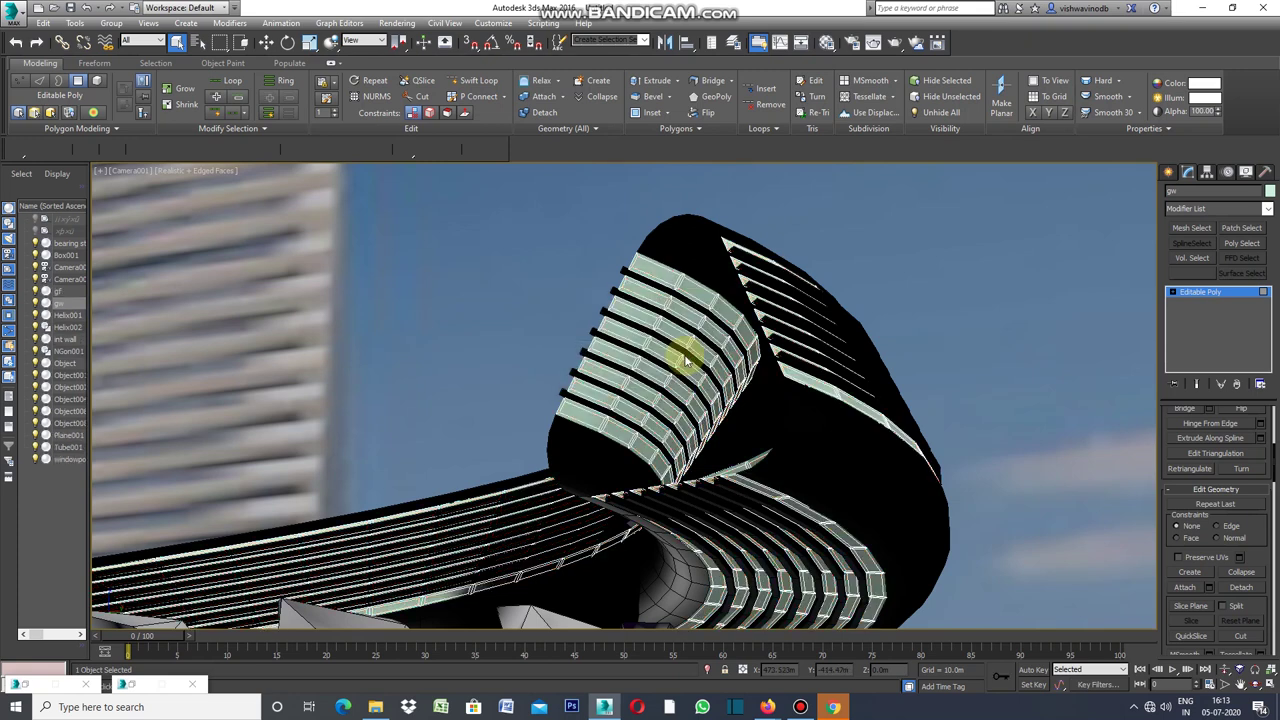
# - Change the remaining gw frame's object colour to white
pyautogui.click(1268, 191)
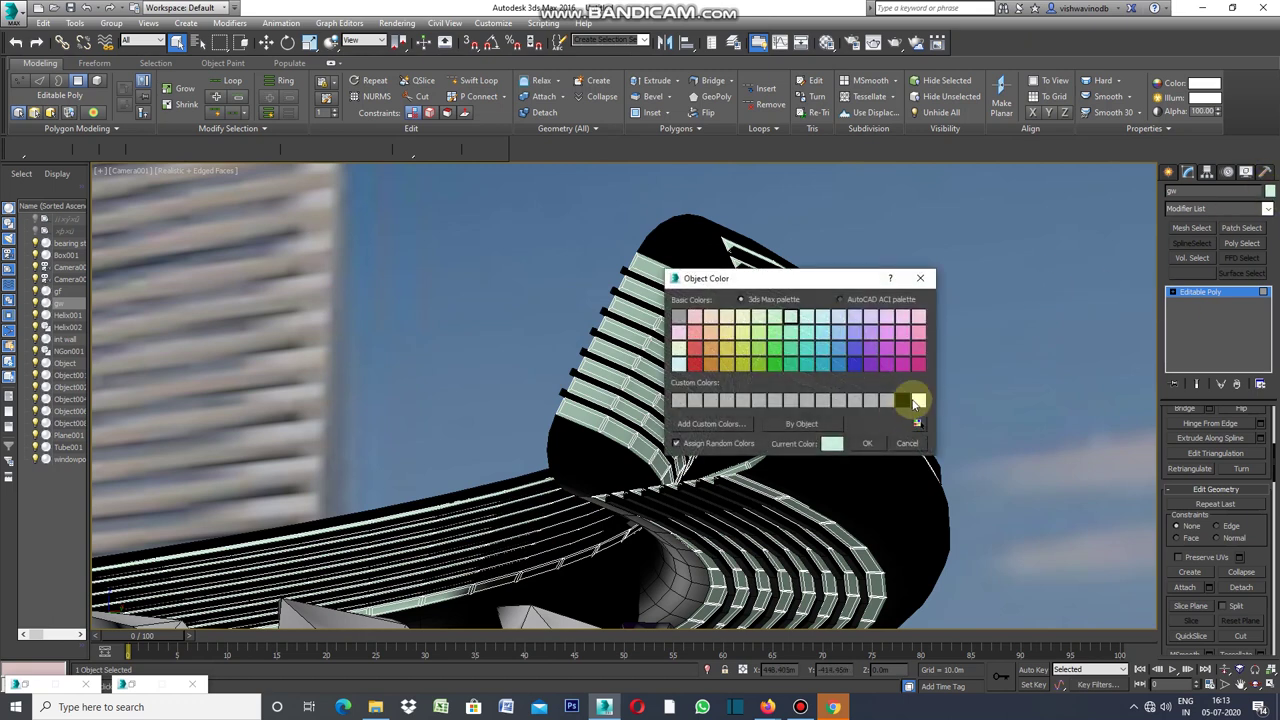
pyautogui.click(918, 402)
pyautogui.click(868, 445)
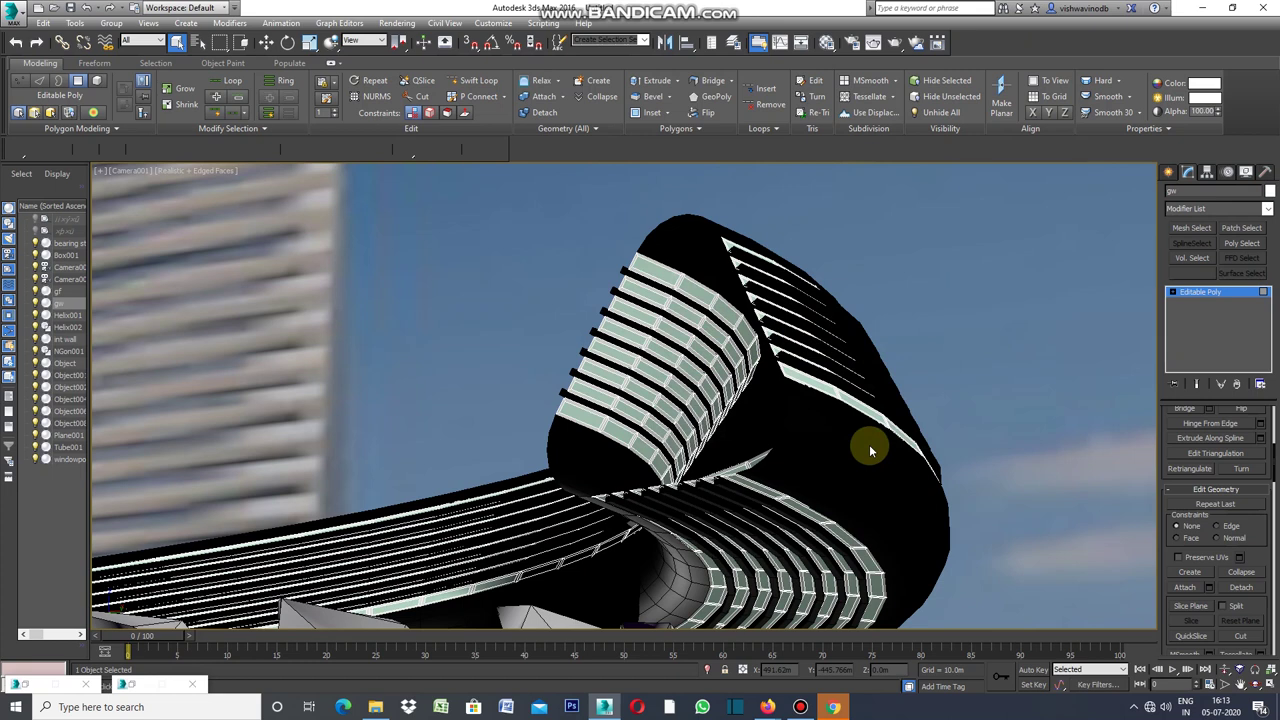
pyautogui.click(1267, 208)
pyautogui.moveTo(1277, 285); pyautogui.dragTo(1277, 519)
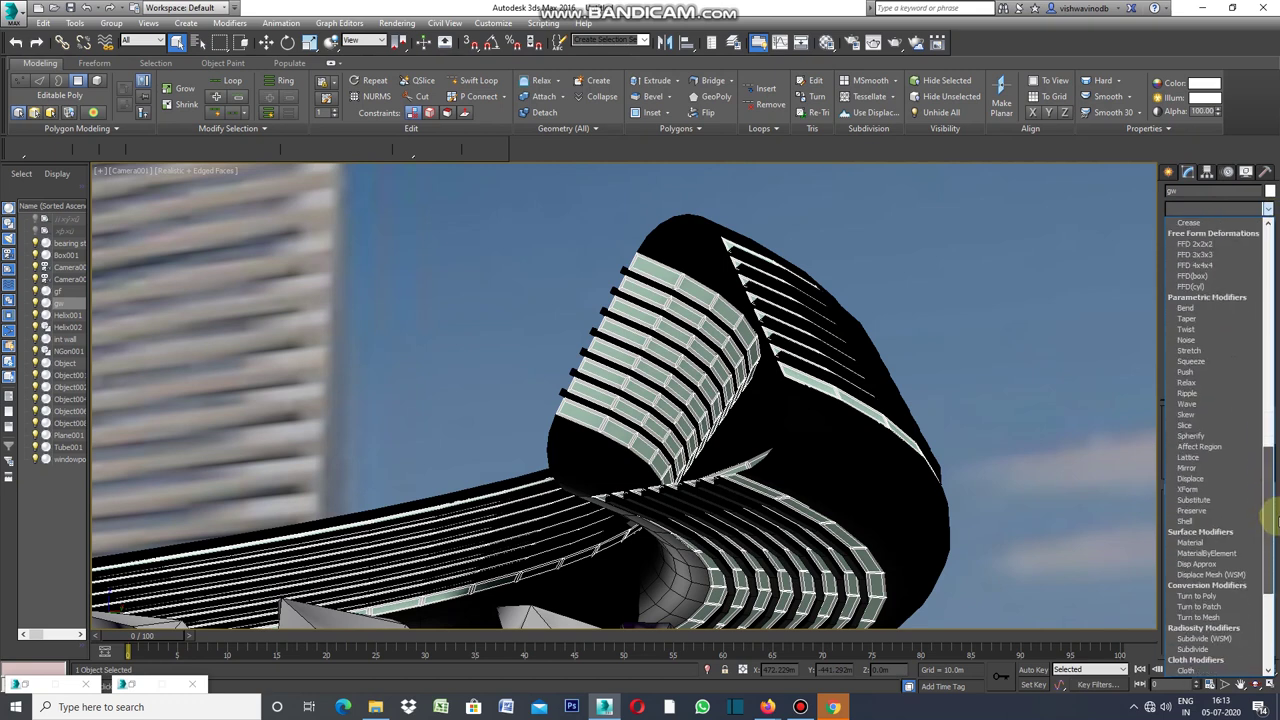
# - Give the gw frames a Shell modifier with 0.1m outer and 0.0m inner amounts
pyautogui.click(1199, 524)
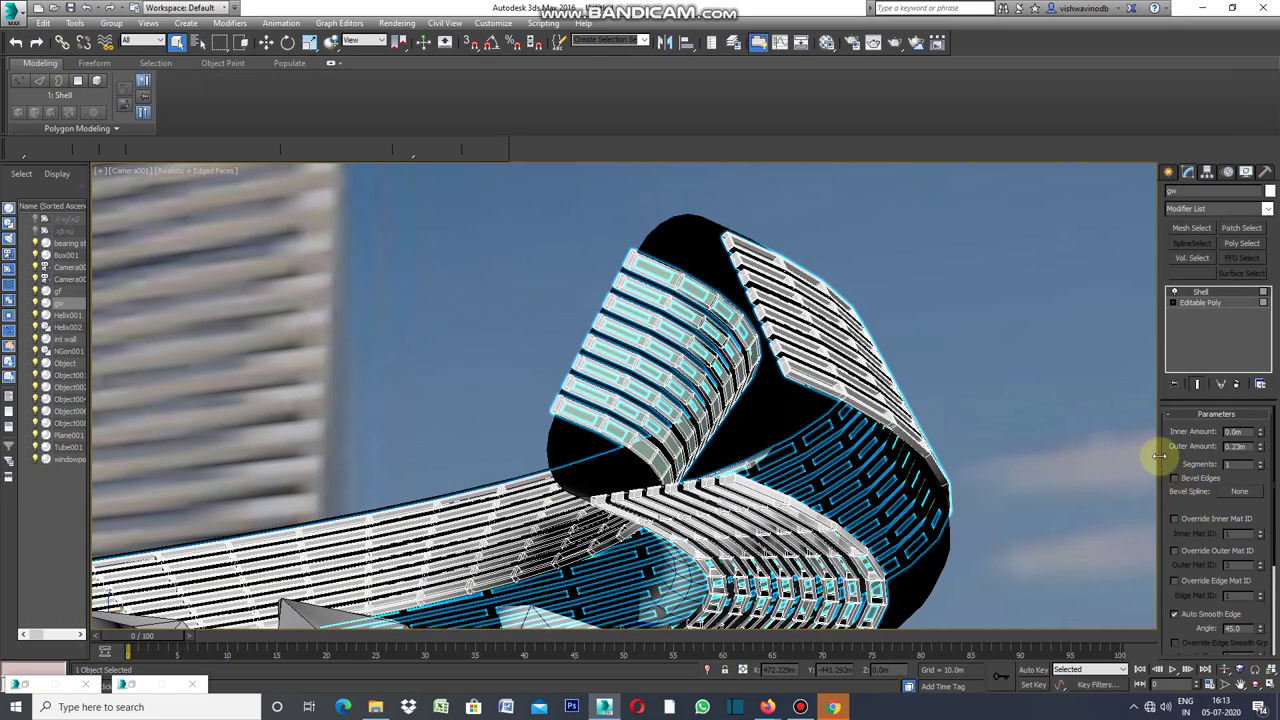
pyautogui.click(1248, 448)
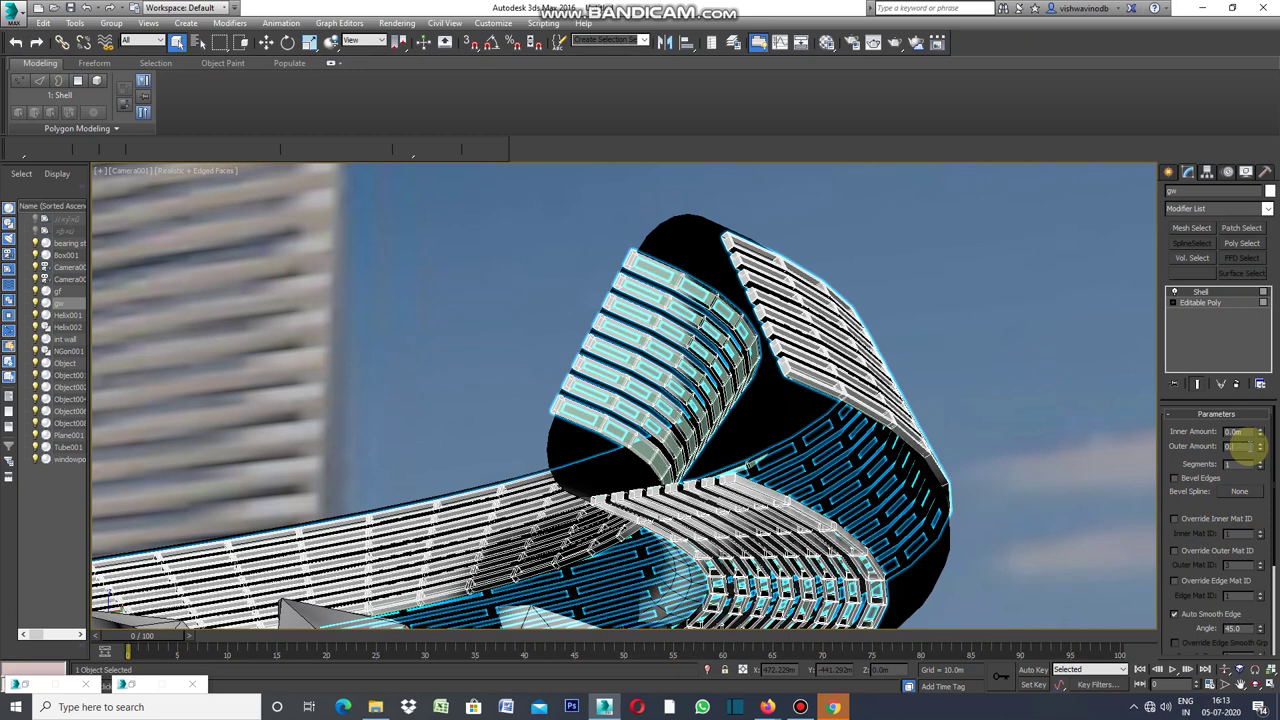
pyautogui.write('1')
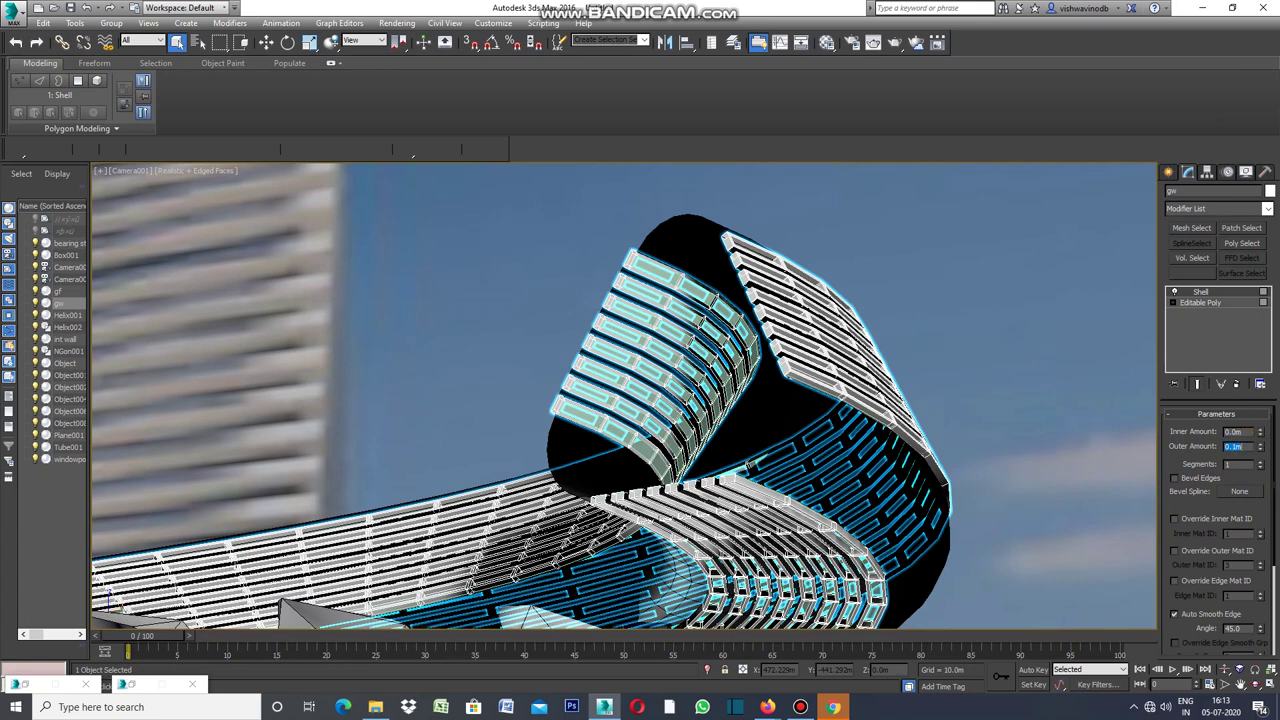
pyautogui.click(1186, 446)
pyautogui.click(1108, 455)
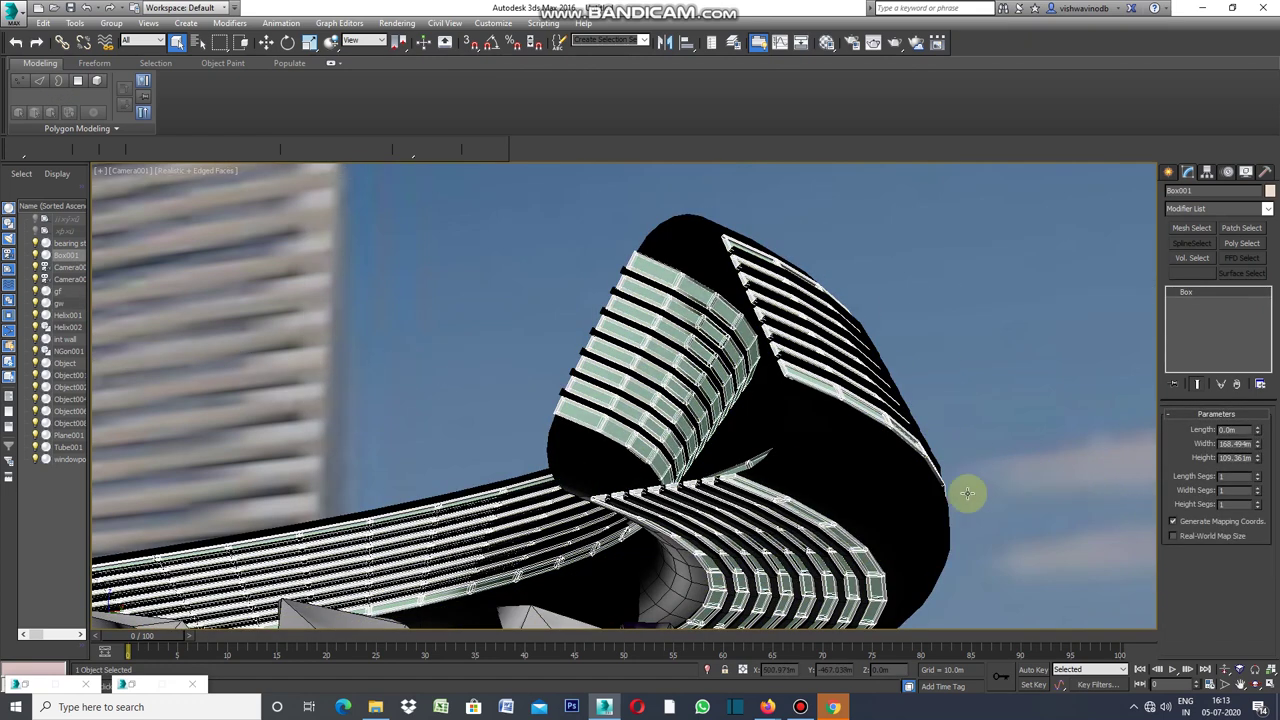
pyautogui.click(804, 430)
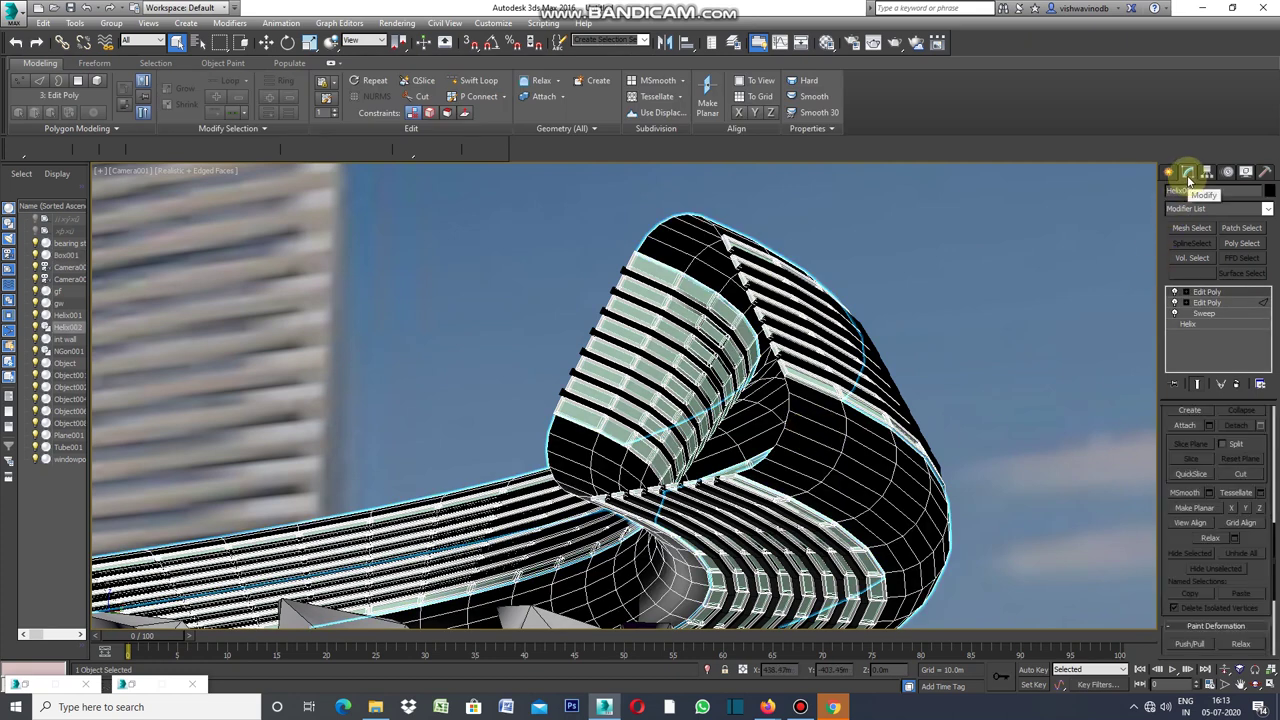
# - Add a Shell modifier to Helix002, correcting its outer amount from 75 to 0.75m
pyautogui.click(1267, 209)
pyautogui.moveTo(1265, 285); pyautogui.dragTo(1255, 597)
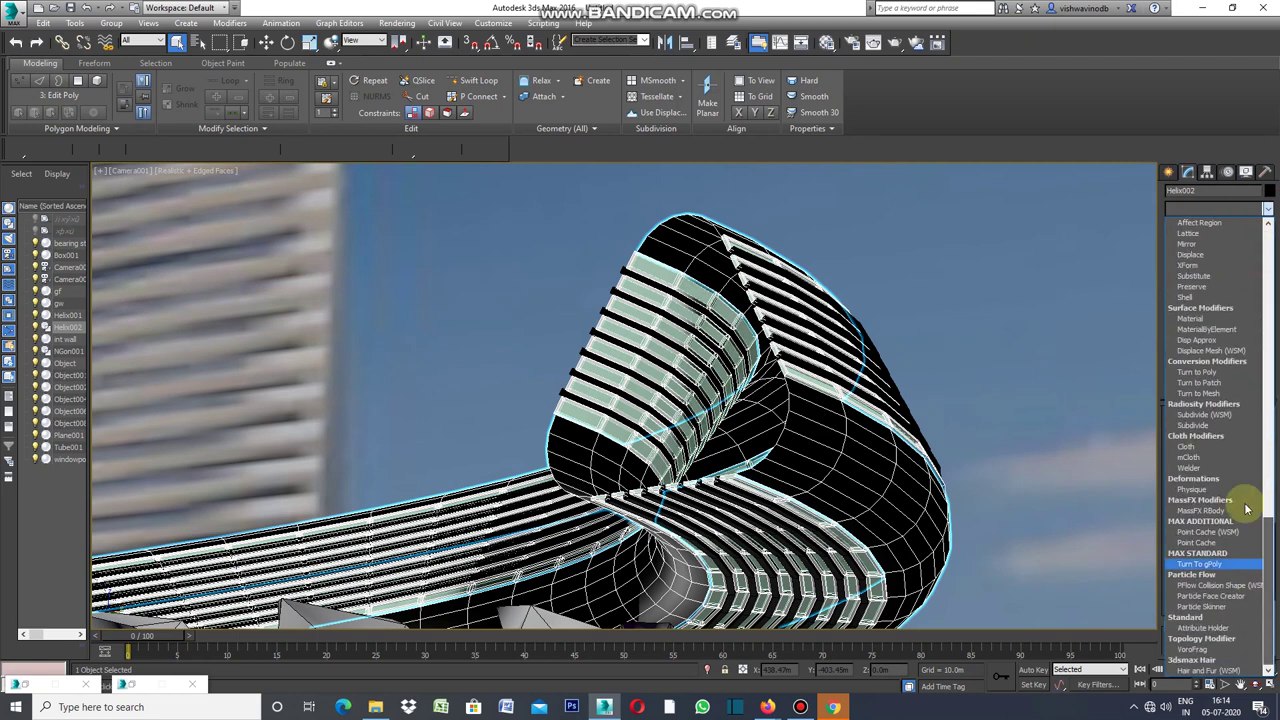
pyautogui.click(1189, 298)
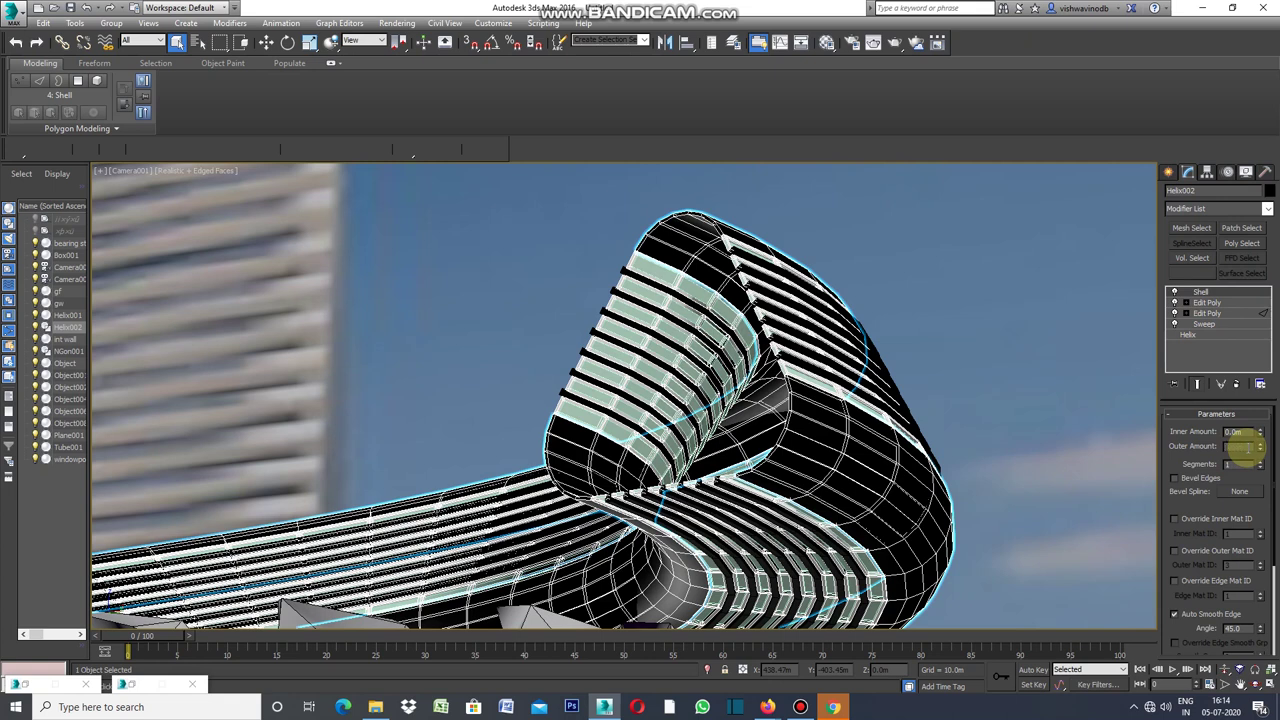
pyautogui.write('75')
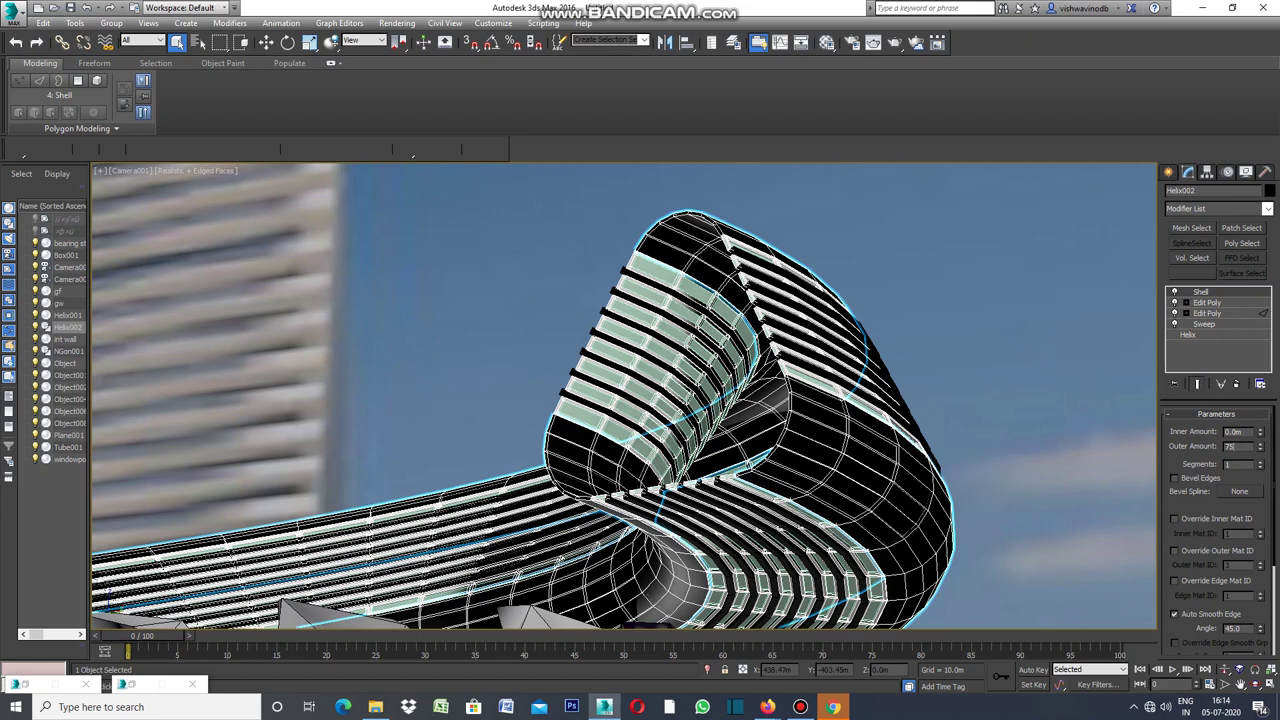
pyautogui.press('Return')
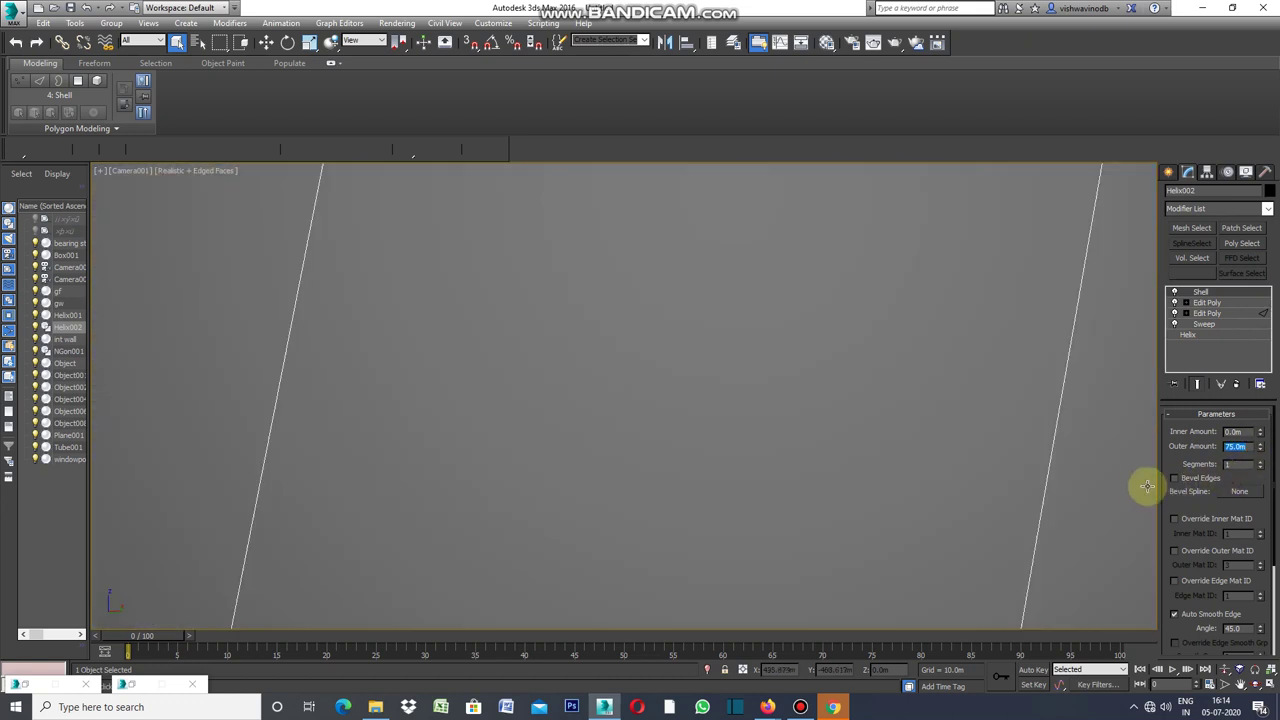
pyautogui.click(1132, 487)
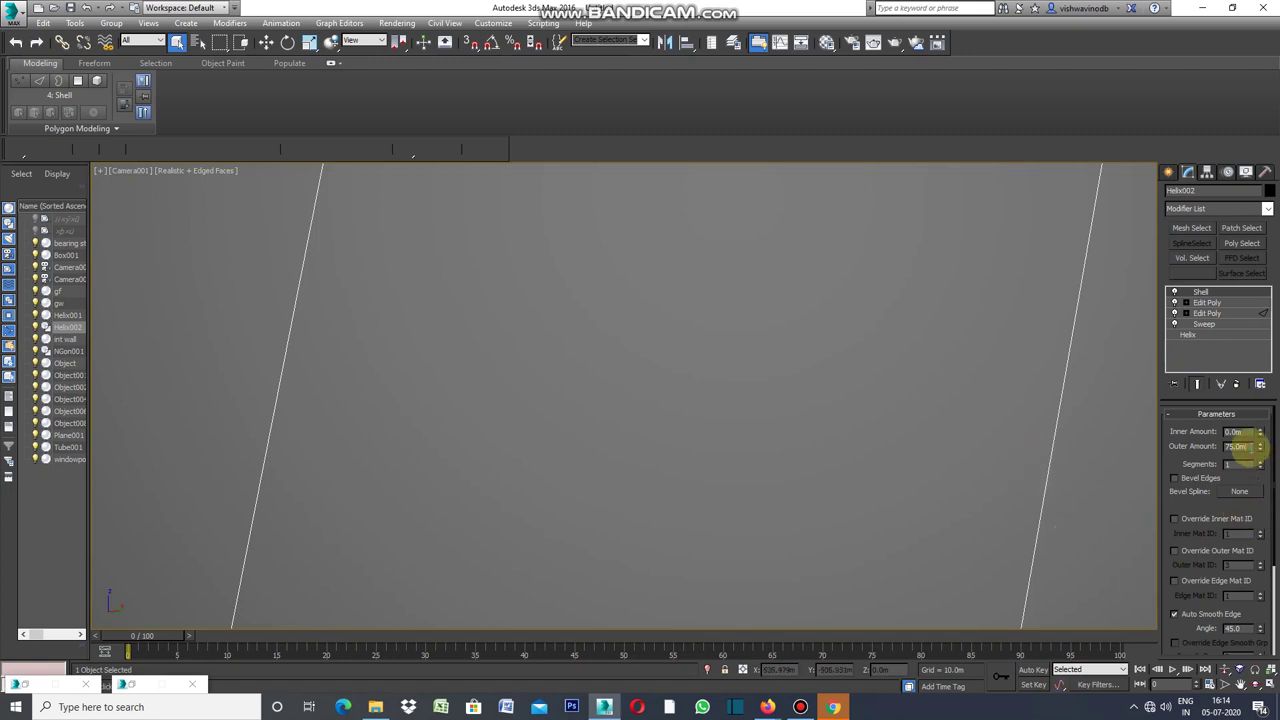
pyautogui.press('BackSpace')
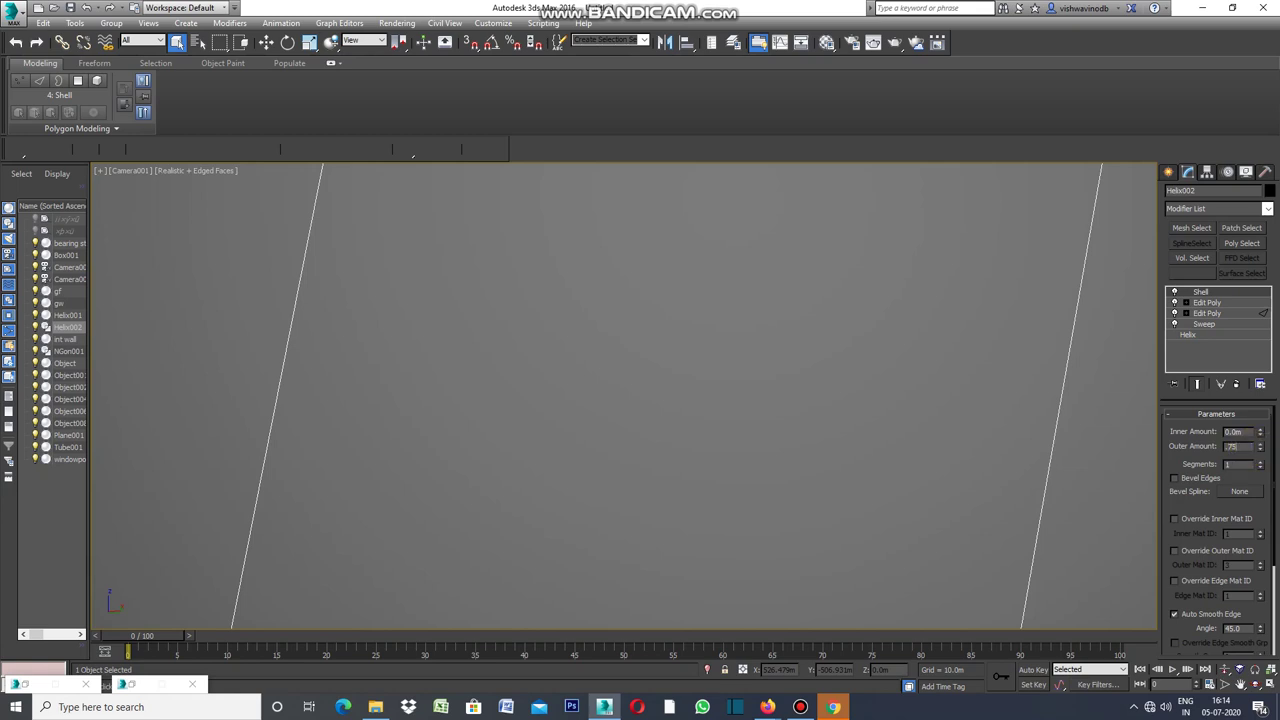
pyautogui.press('Return')
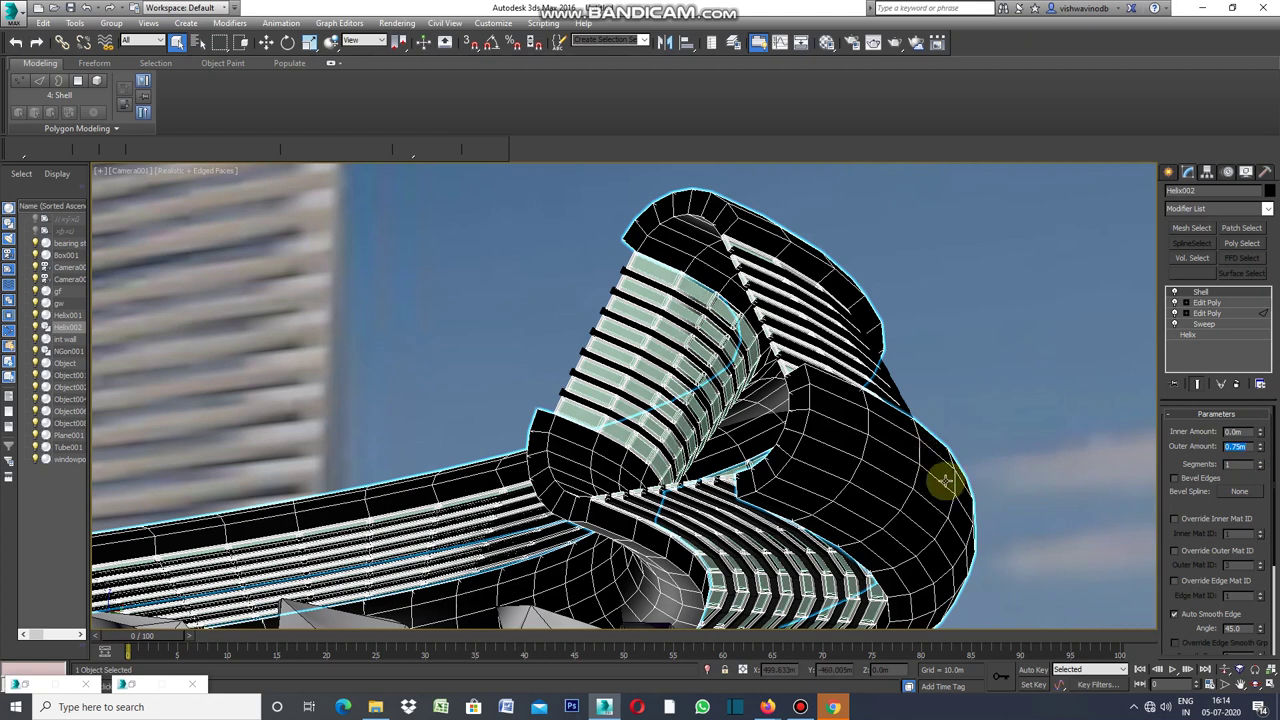
pyautogui.moveTo(998, 415)
pyautogui.mouseDown()
pyautogui.moveTo(991, 551)
pyautogui.moveTo(986, 514)
pyautogui.mouseUp()
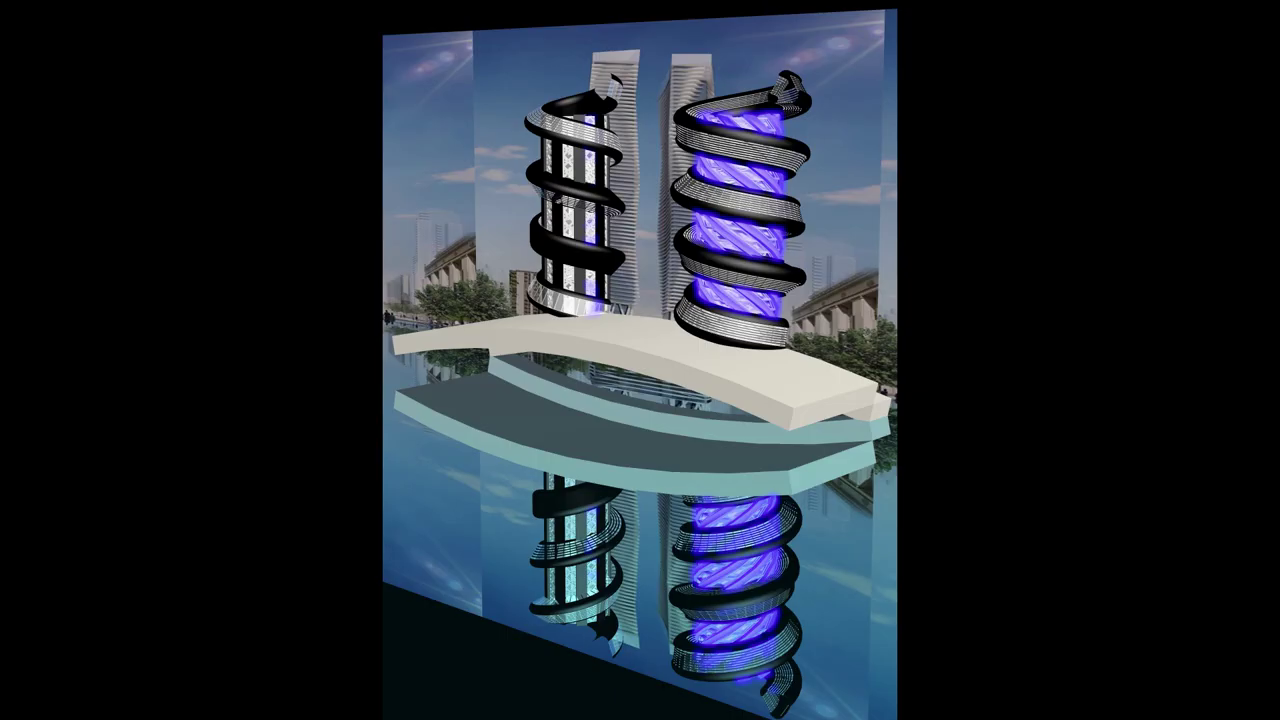